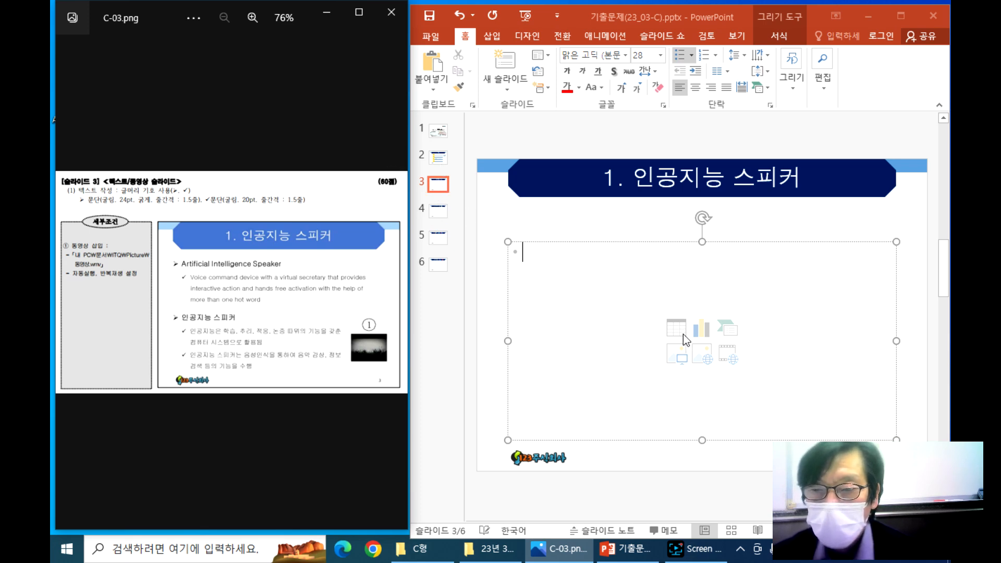
- On slide 3, move the empty body text placeholder slightly upward and enter "인공" as its first bullet
click(436, 218)
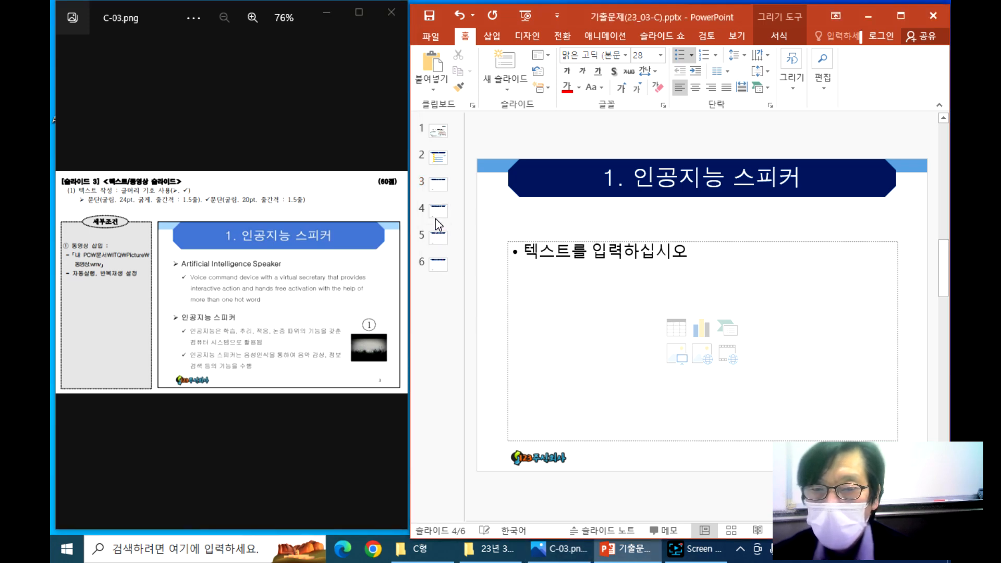
click(436, 185)
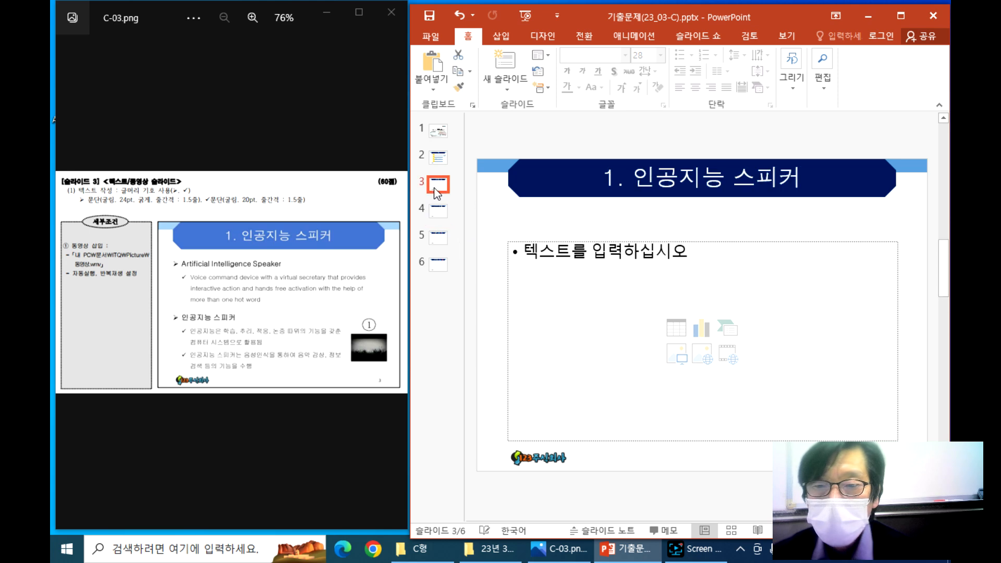
mouse_move(574, 240)
mouse_down()
mouse_move(570, 226)
mouse_move(568, 245)
mouse_move(576, 236)
mouse_up()
click(563, 245)
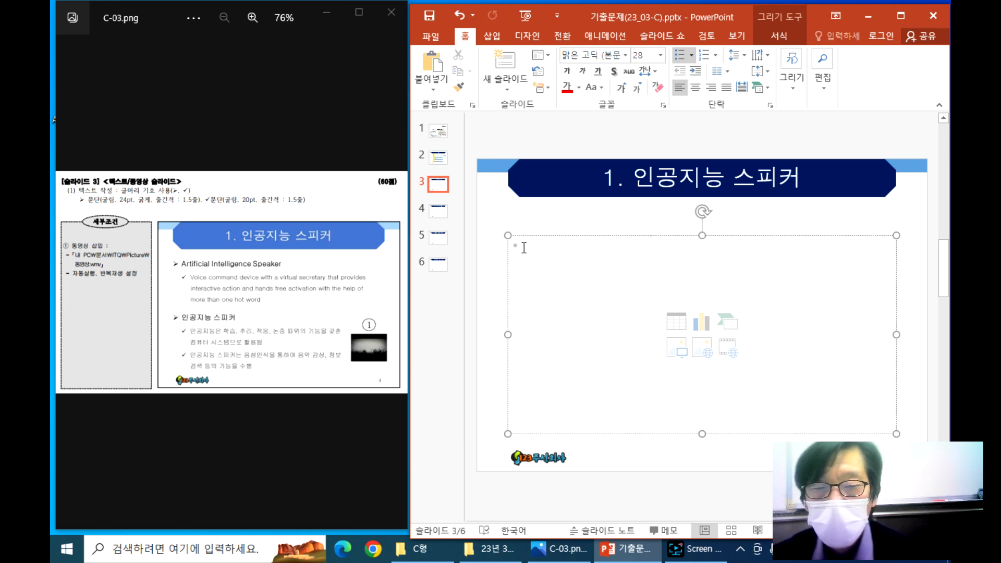
text(인공)
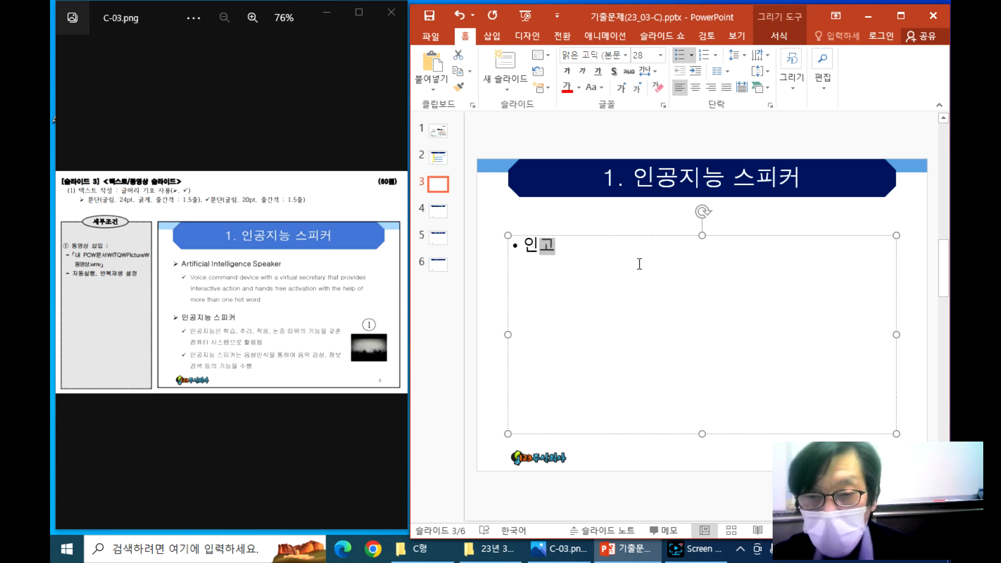
- Set the whole body text box on slide 3 to the 굴림 font at size 20
key(Escape)
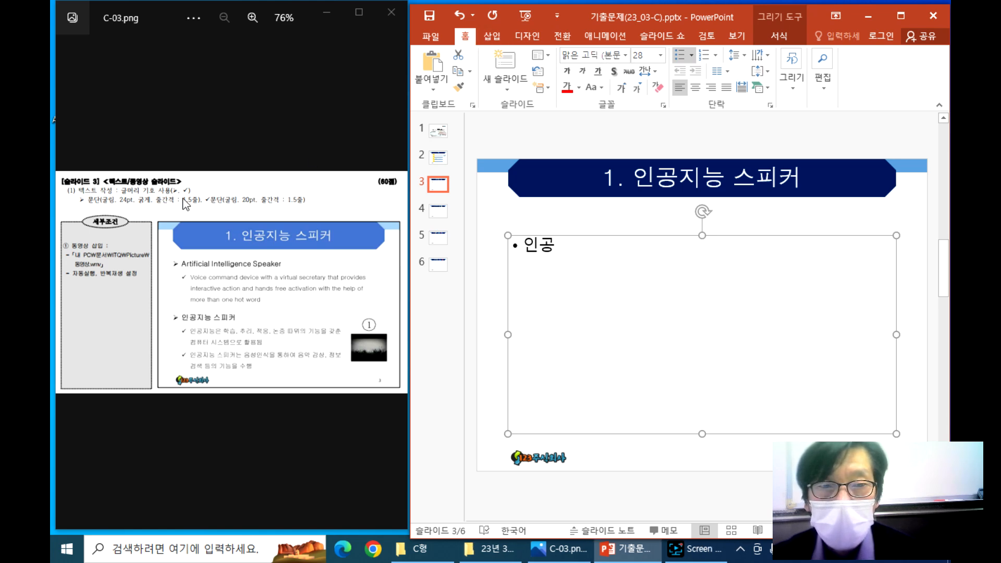
click(624, 55)
drag(752, 86, 738, 368)
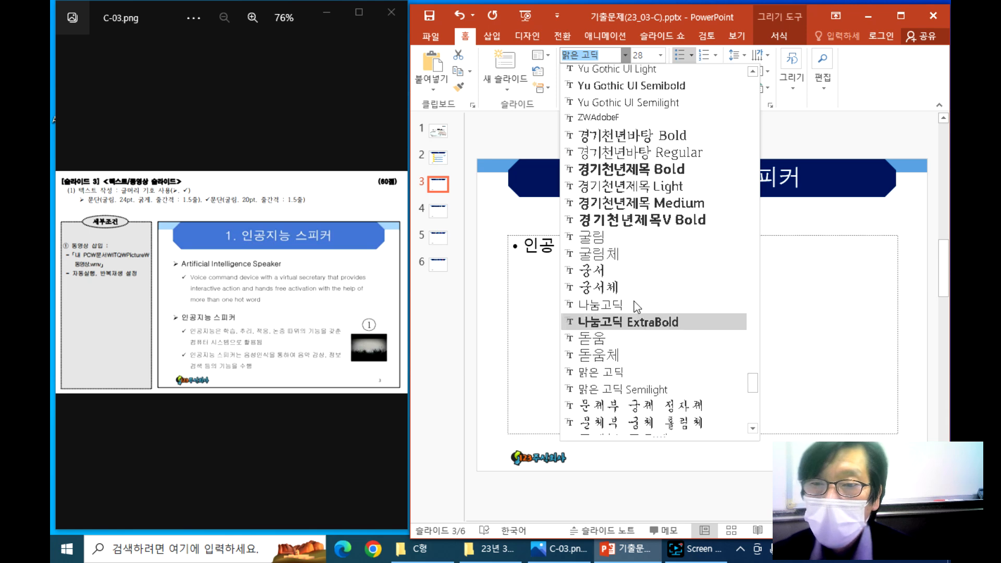
click(614, 240)
click(660, 56)
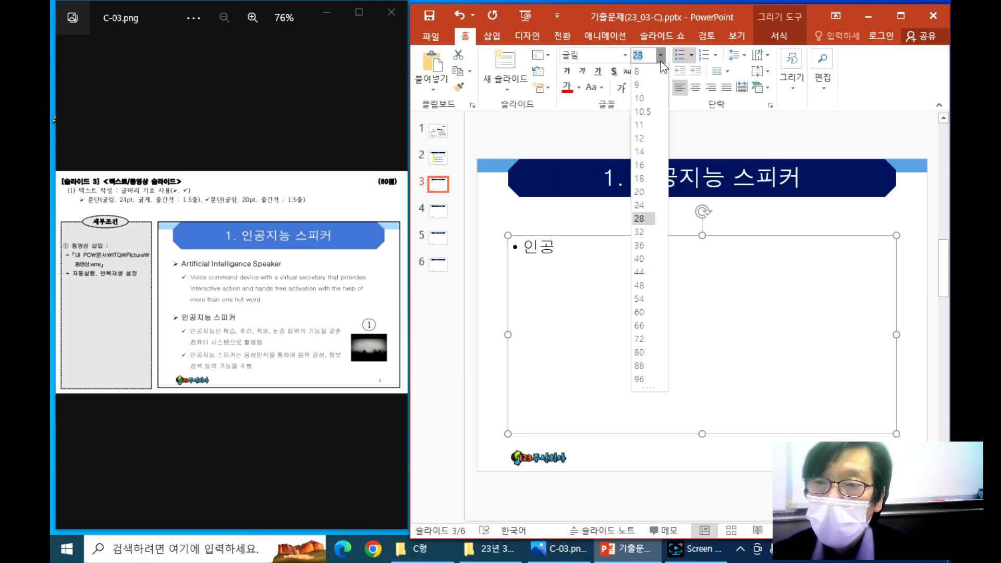
click(640, 191)
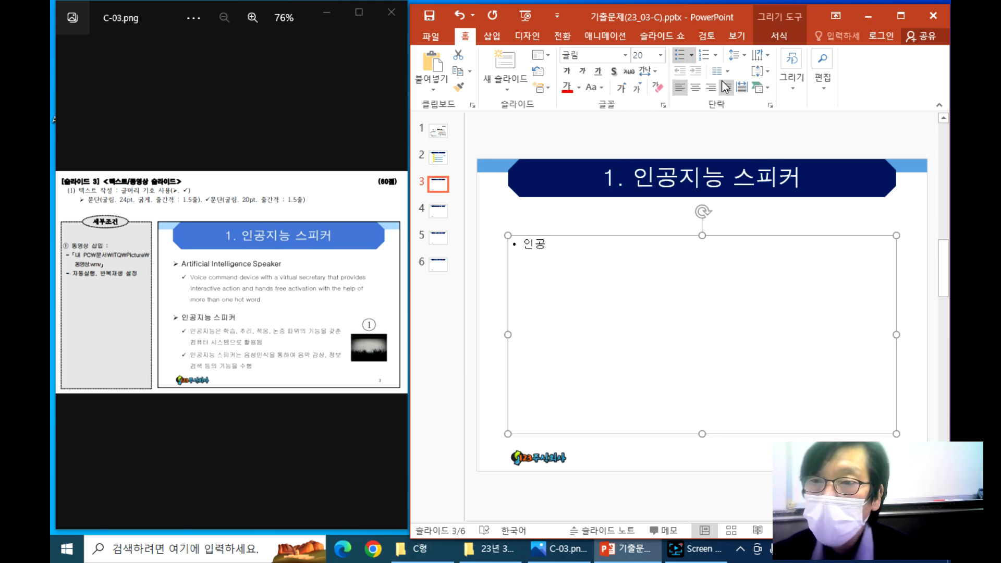
- Set the line spacing of the body text box to 1.5 lines
click(741, 58)
click(741, 59)
click(741, 59)
click(741, 59)
click(741, 58)
click(756, 87)
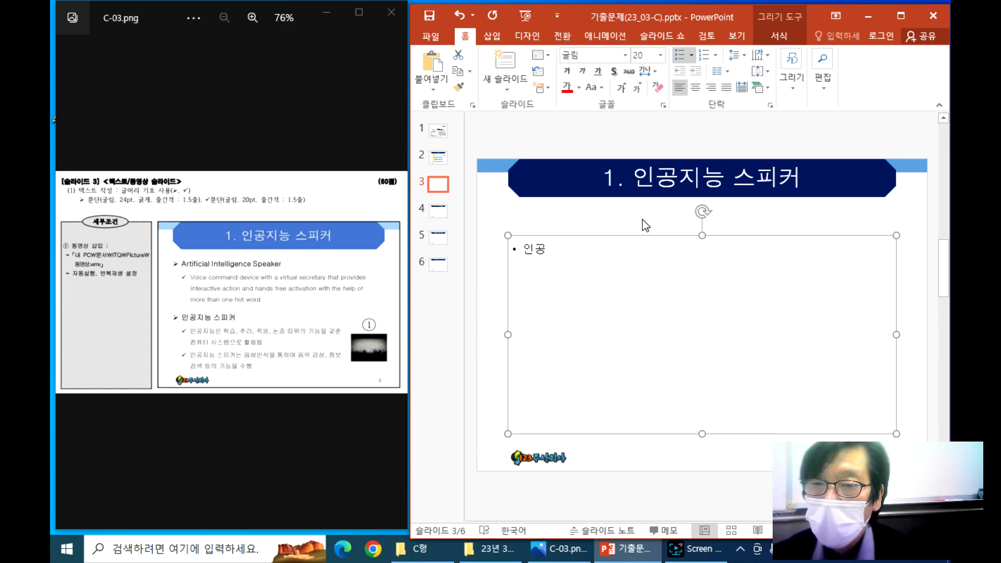
- Complete the first bullet as "인공지능 스피커" and start a new paragraph below it
click(543, 248)
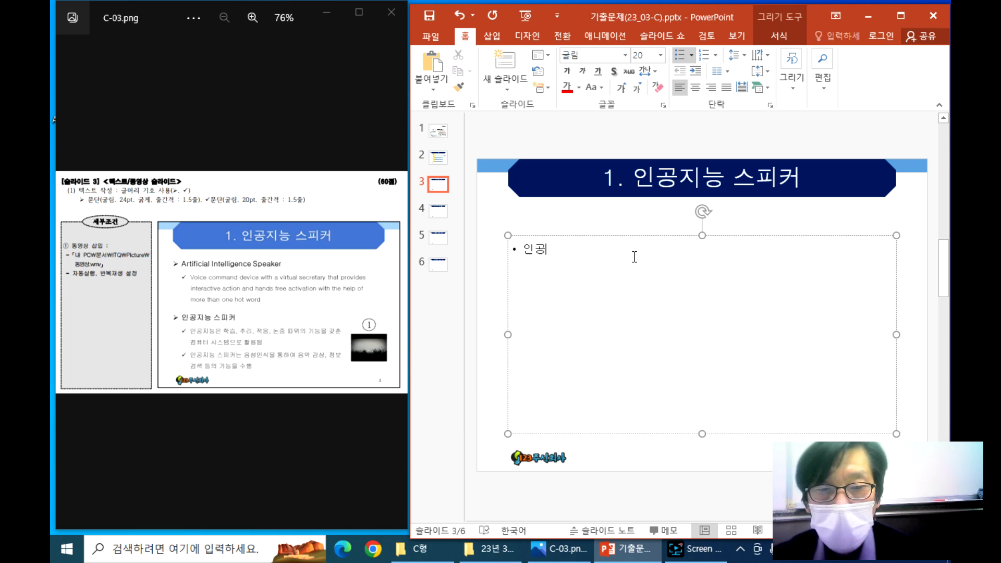
text(ㅈ지능 스피커)
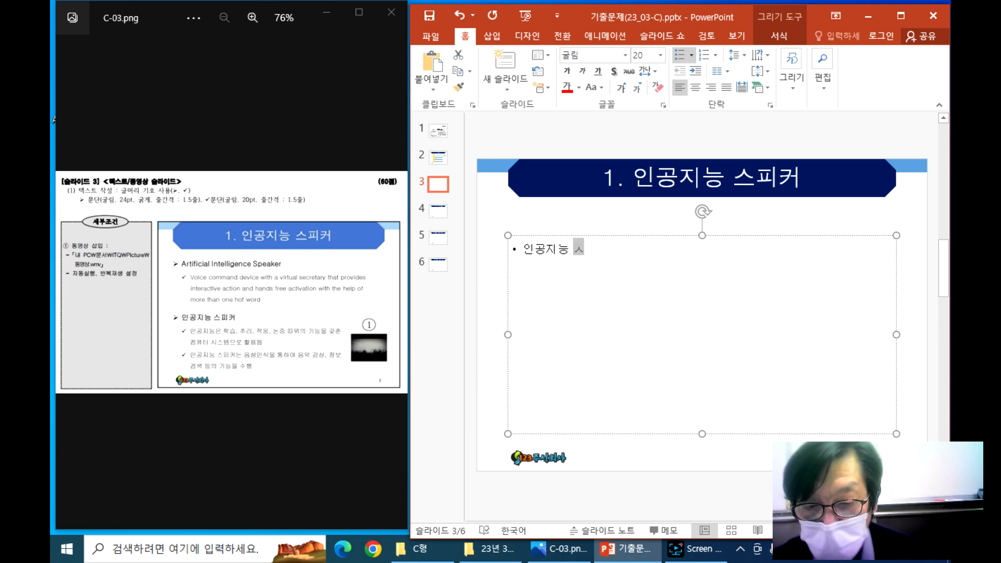
key(Return)
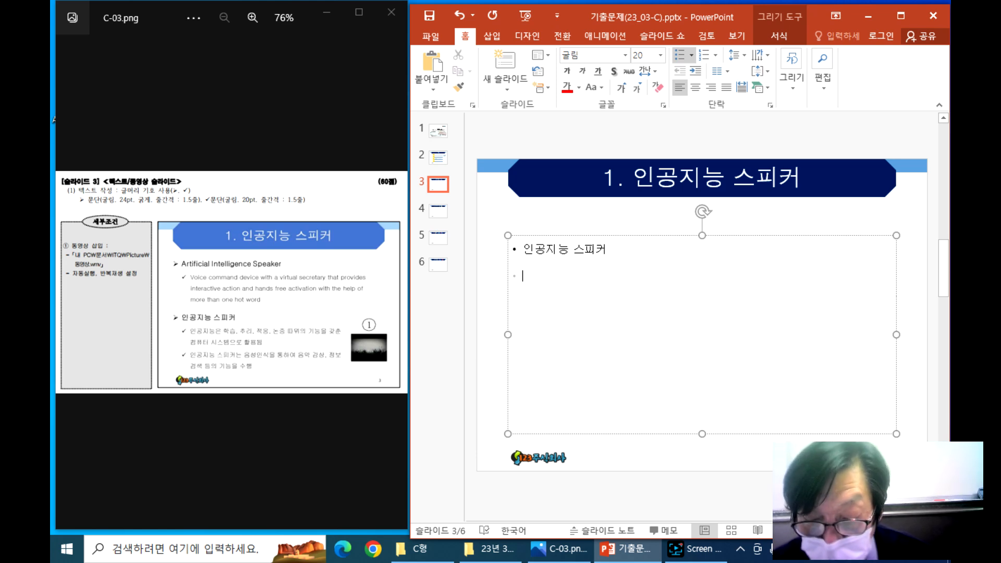
- Enter the second bullet "인공지능은 학습, 추리, 적응, 논증 따위의 기능을 갖춘 컴퓨터 시스템으로 활용됨" and start a new paragraph
text(인공)
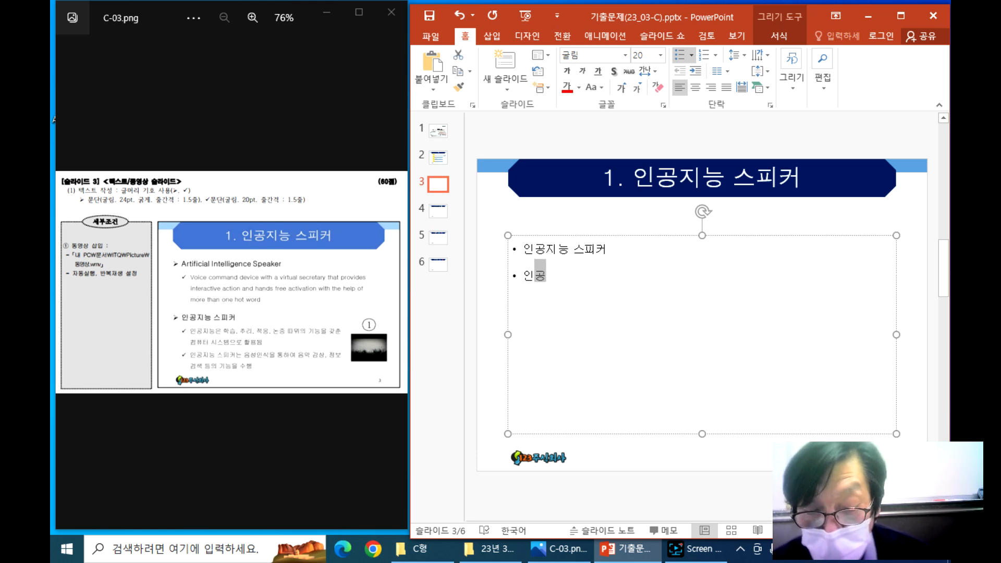
text(지능)
text(은)
text( 학습)
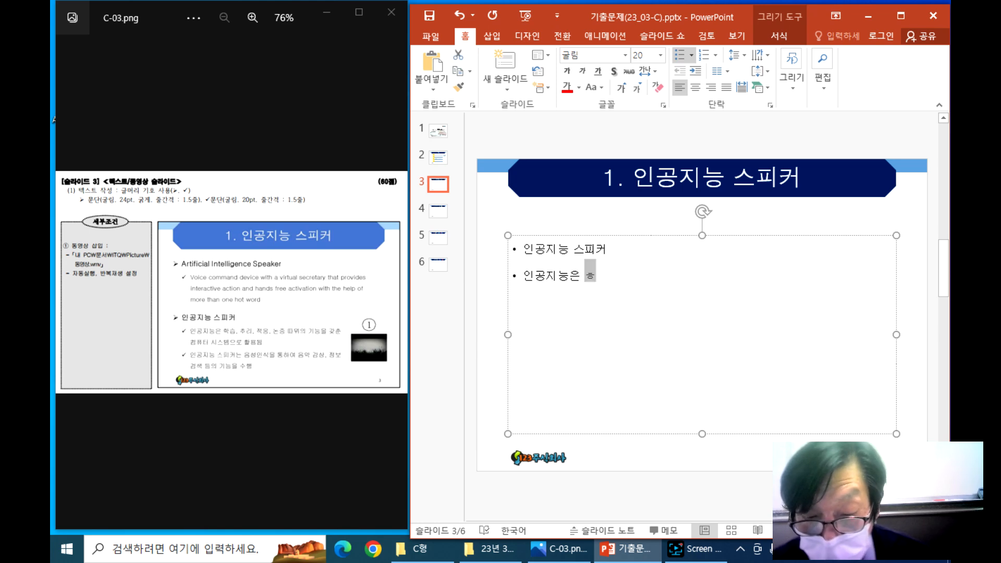
text(, 출)
key(BackSpace)
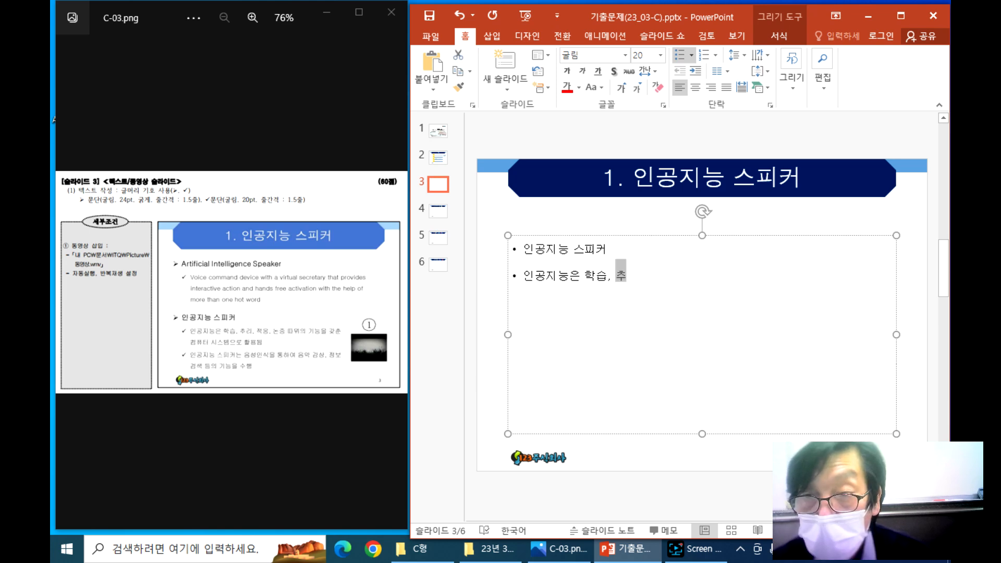
text(리)
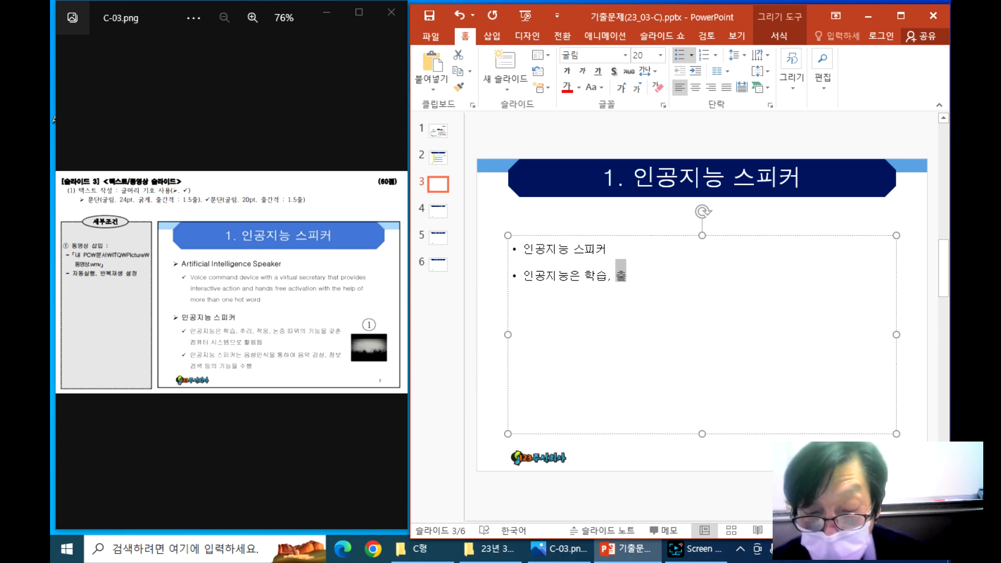
key(Hangul)
text(,)
key(Hangul)
text(ㅈ)
text(용)
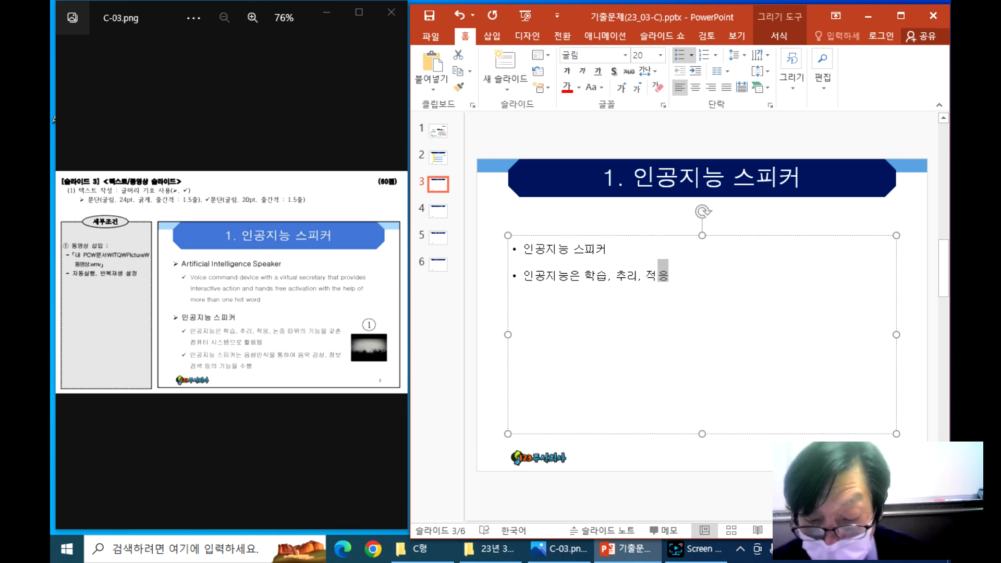
key(Hangul)
text(,)
key(Hangul)
text(노)
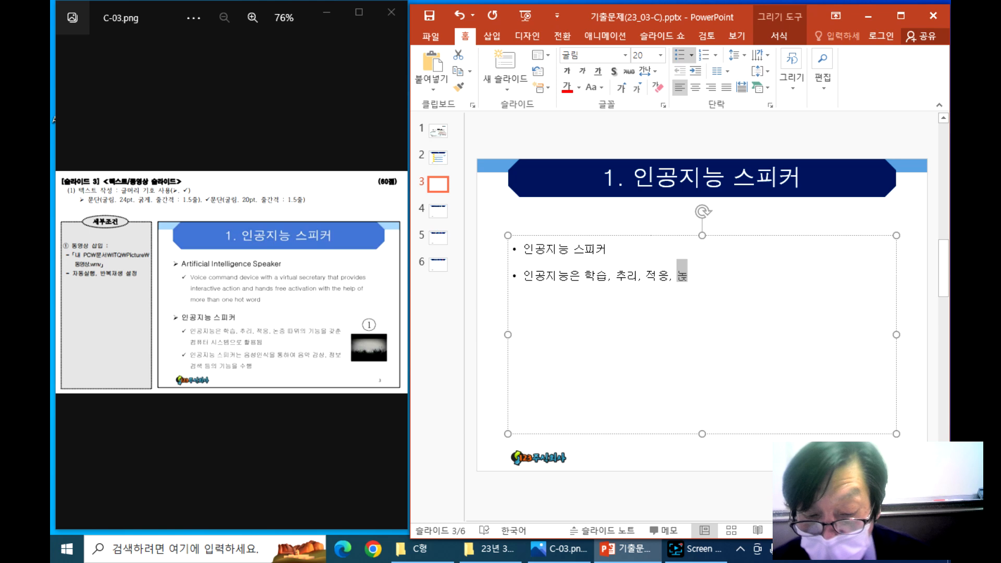
text(증)
text( 따우)
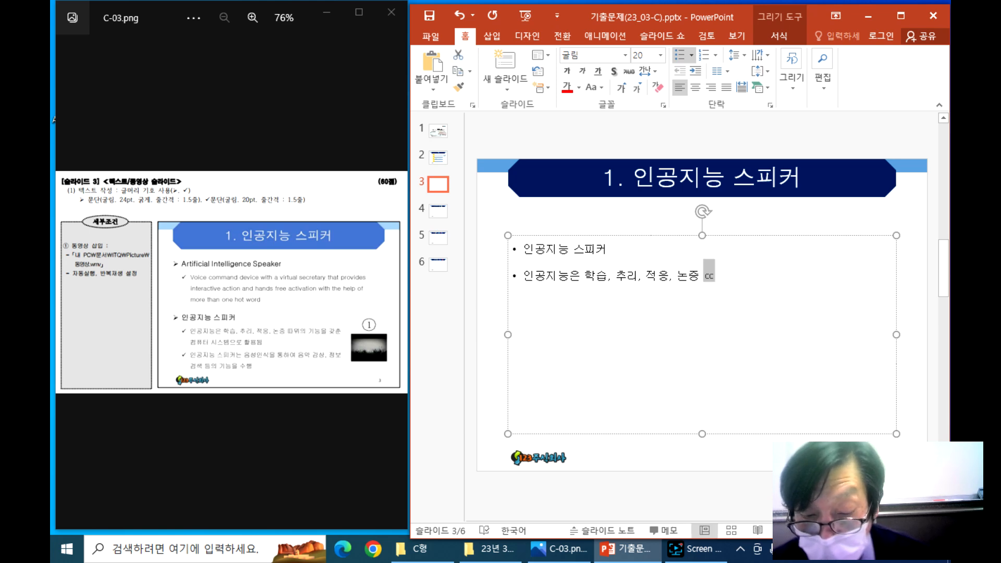
text(으)
text(의 기능ㅇ)
text(을)
text( ㄱ)
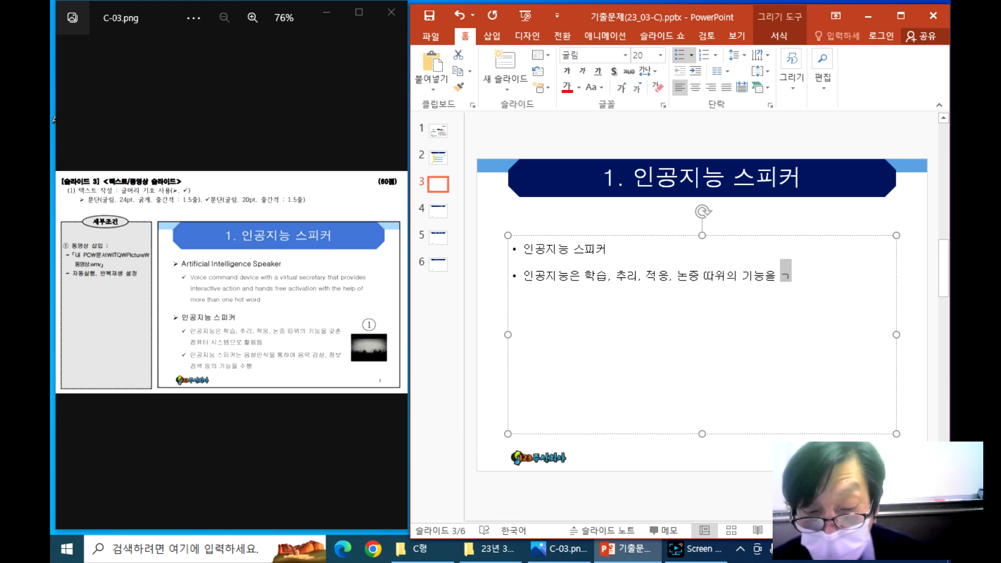
text(갖춘)
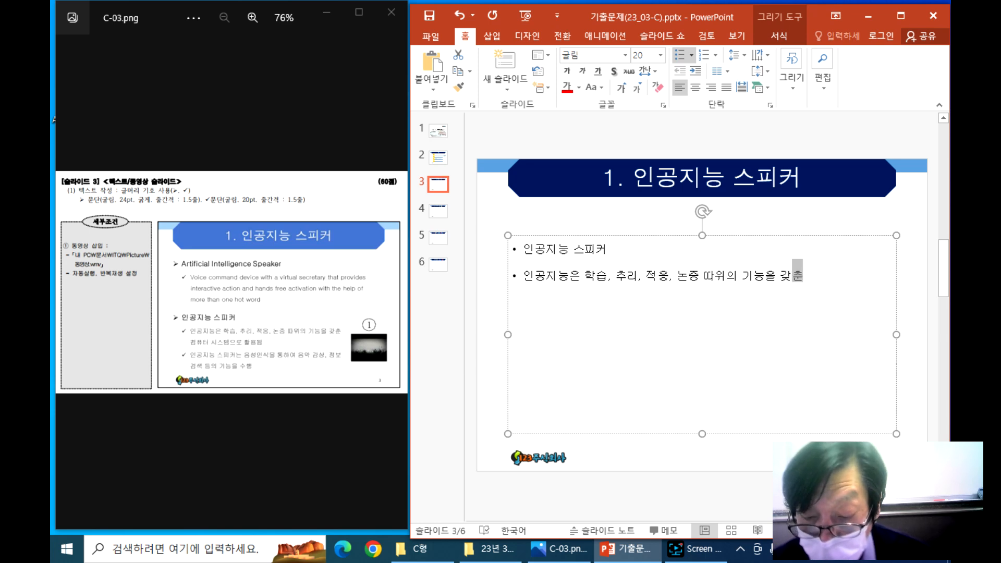
text( 컴)
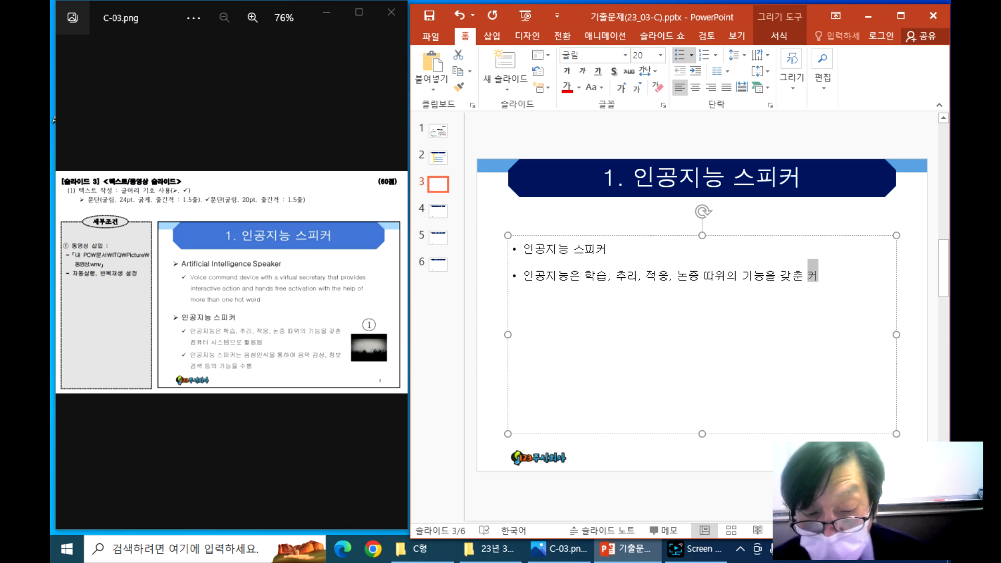
text(퓨터 시스템)
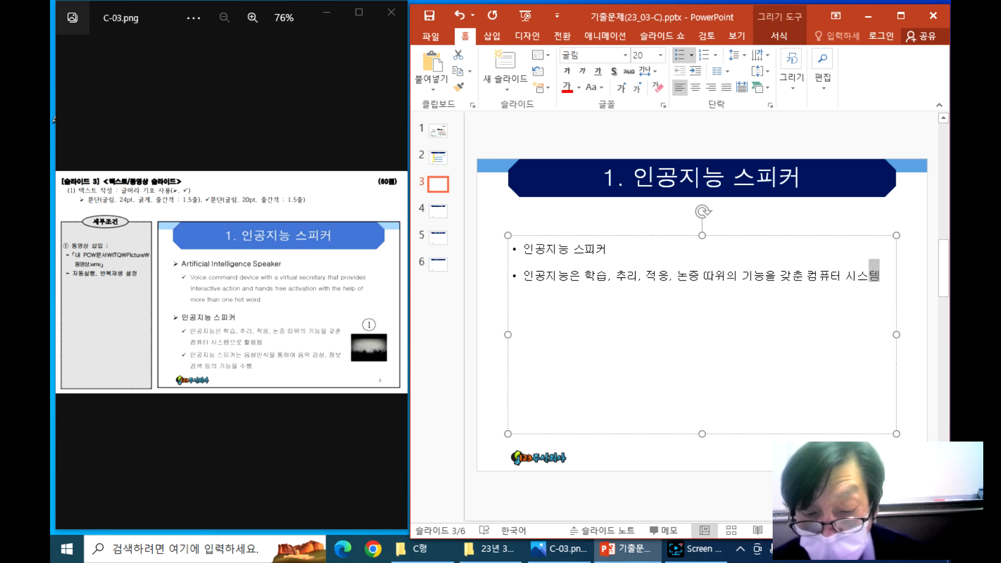
text(으로)
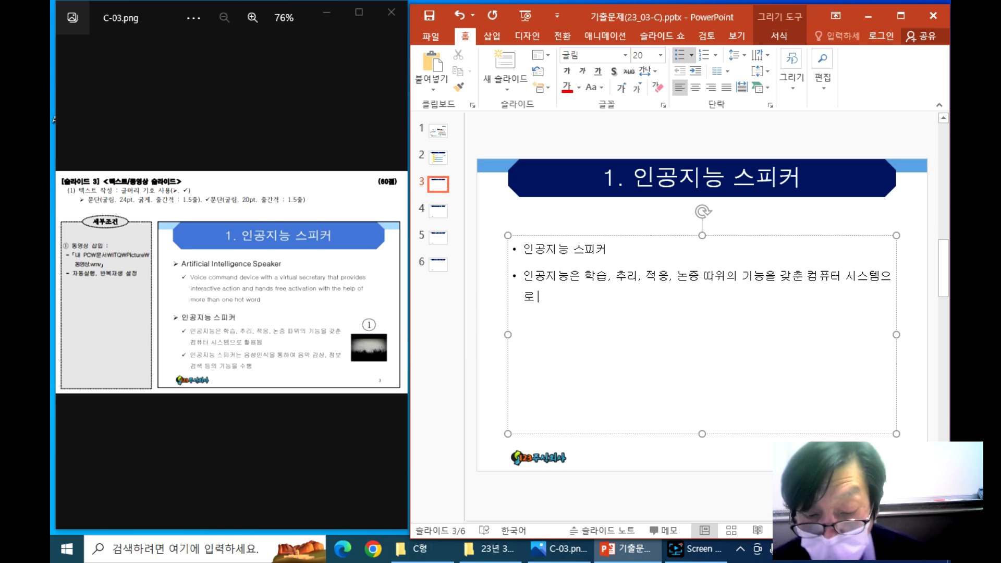
text( 활요용됨)
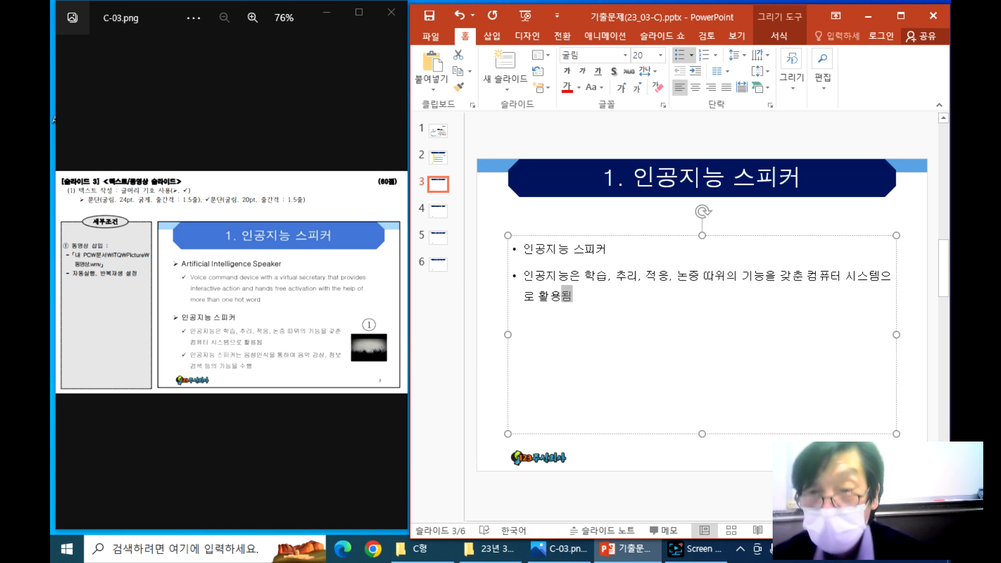
key(Return)
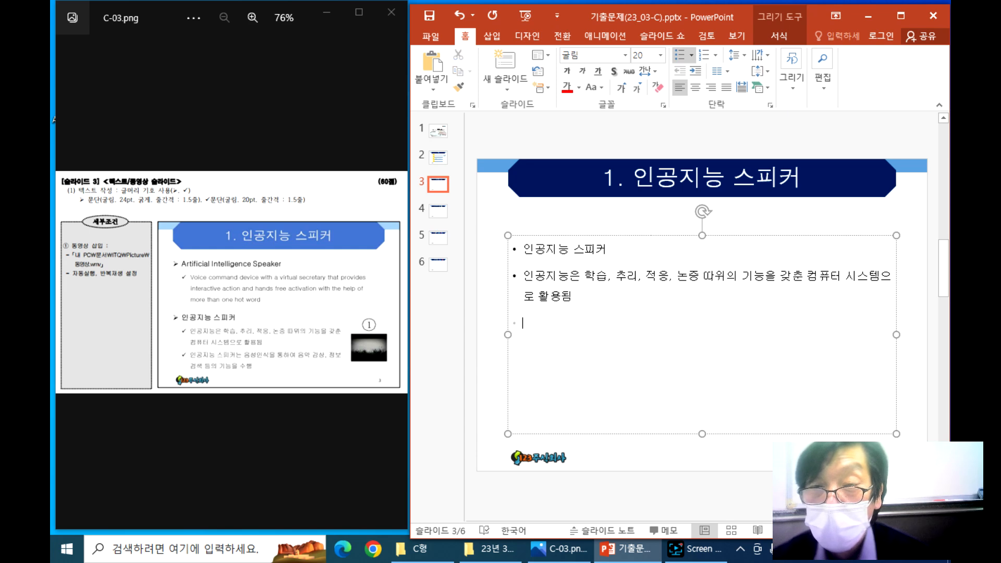
- Enter the third bullet "인공지능 스피커는 음성인식을 통하여 음악 감상, 정보 검색 등의 기능을 수행" in the body text box
text(이공지)
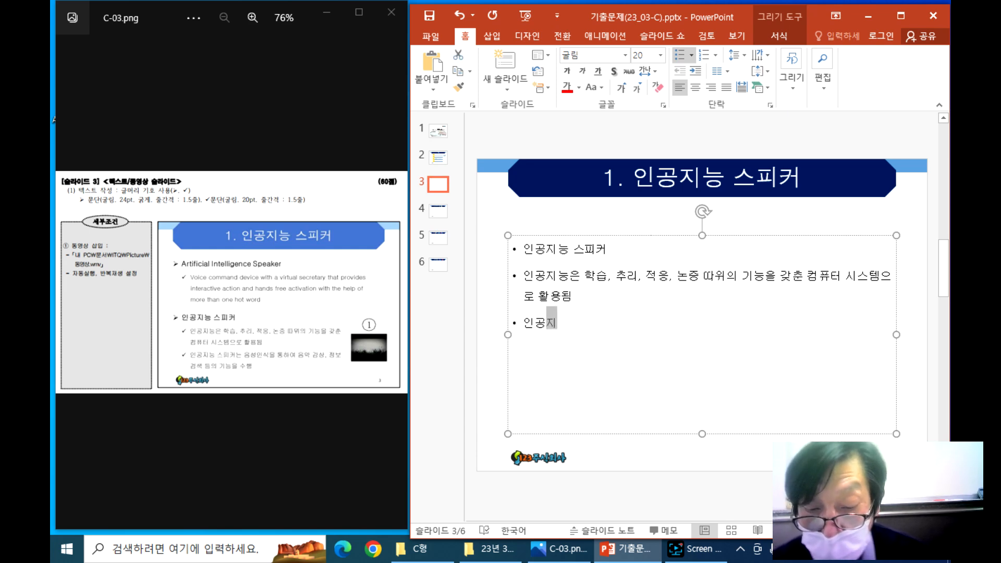
text(ㄴ 스피커는)
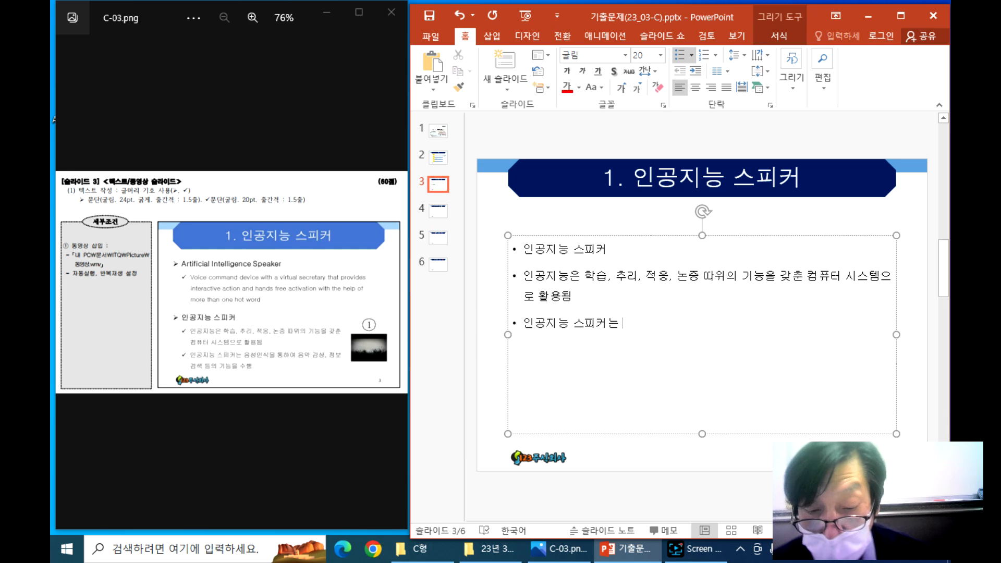
text( 음성)
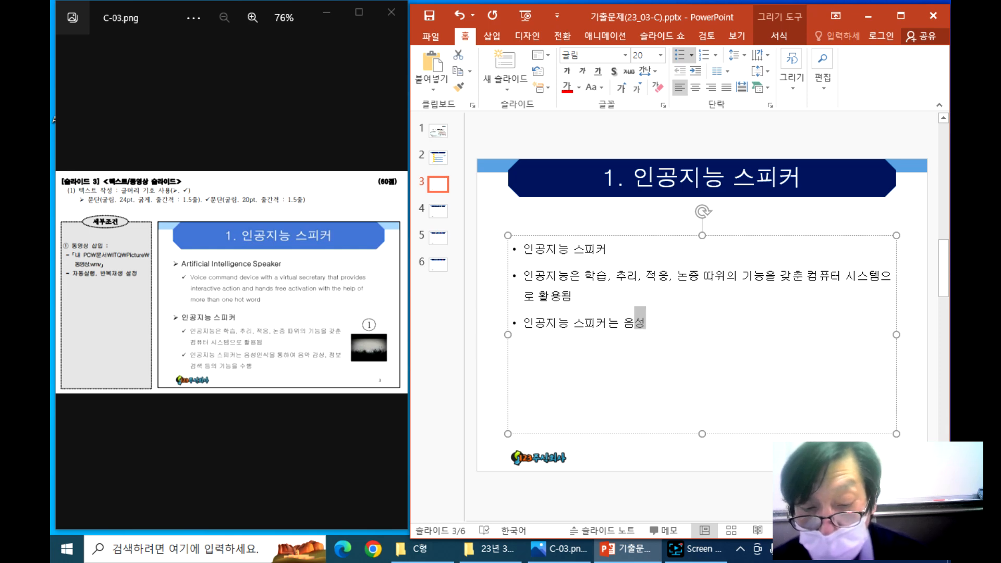
text(인식을)
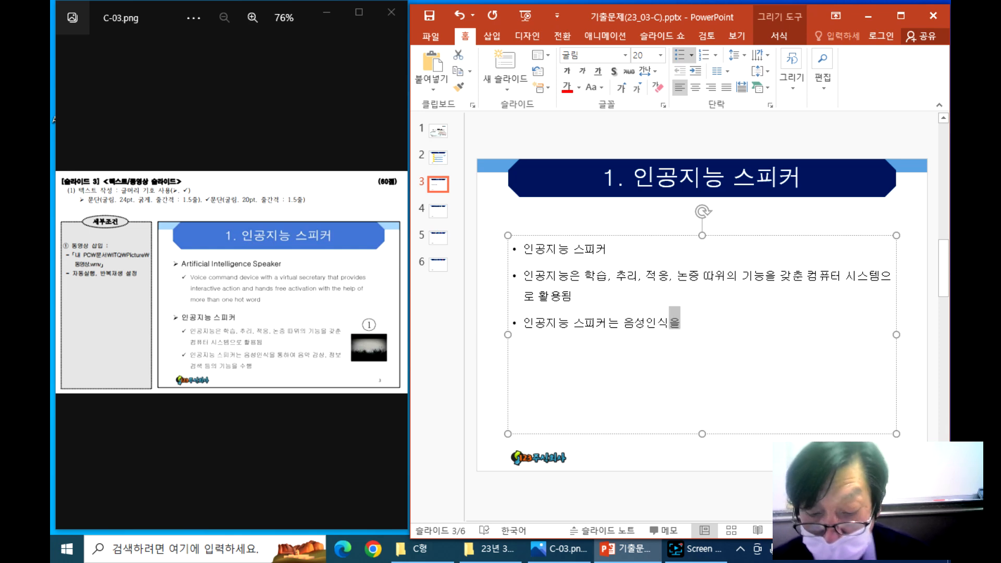
text( 통하여)
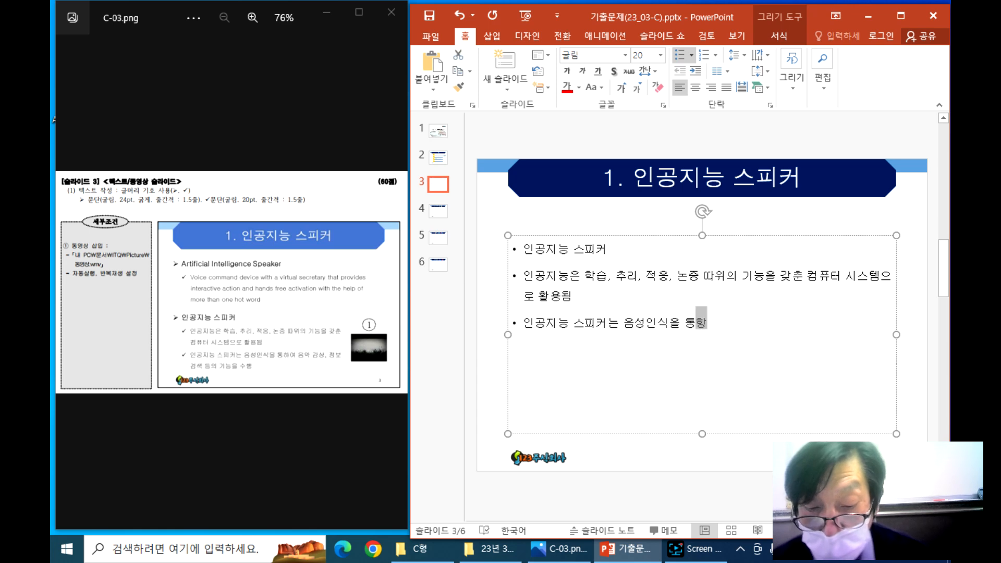
text( ㅇ)
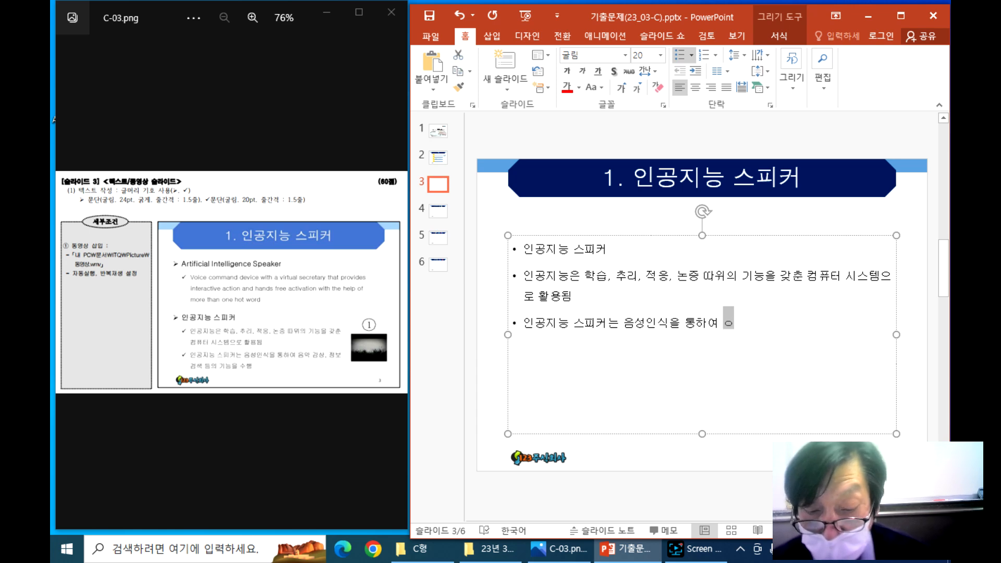
key(BackSpace)
key(BackSpace)
text(음ㅇ)
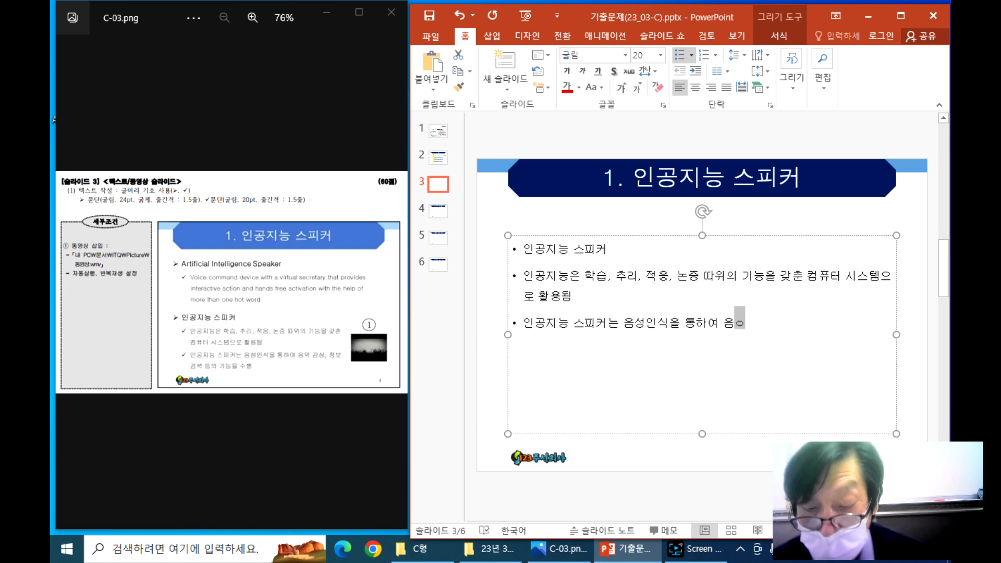
text(ㅏㄱ 감)
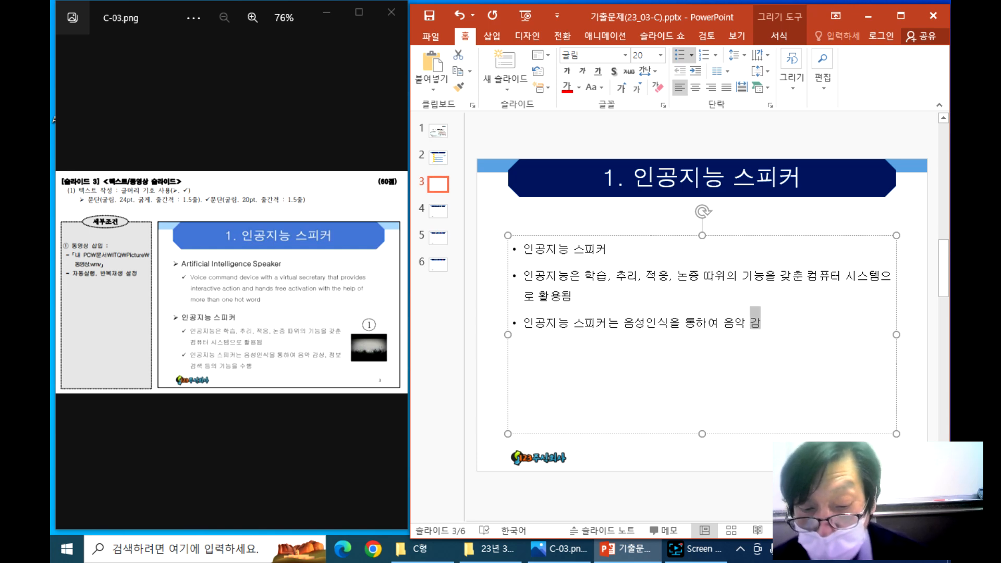
text(상,)
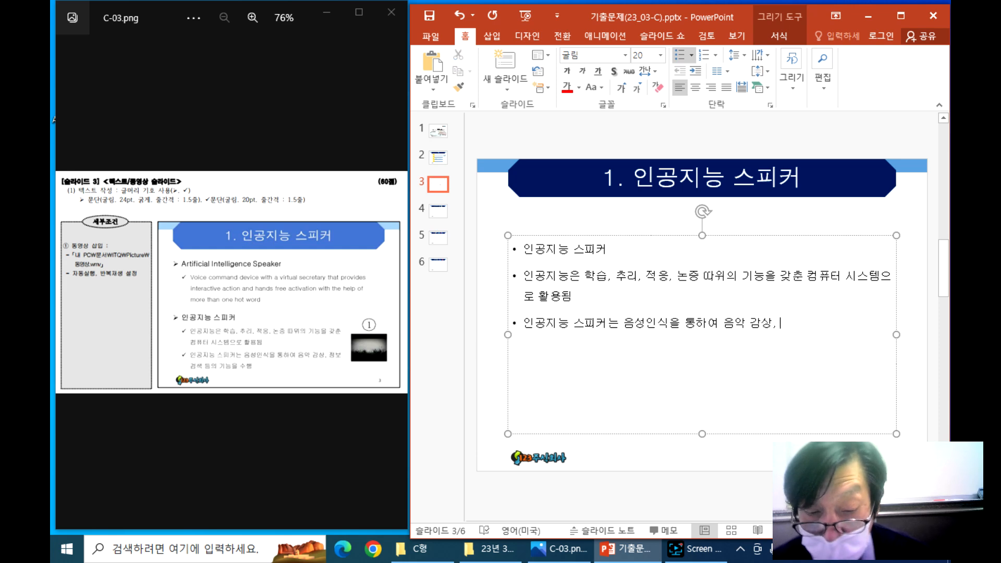
text( ㅈㅓㅇㅂㅗ)
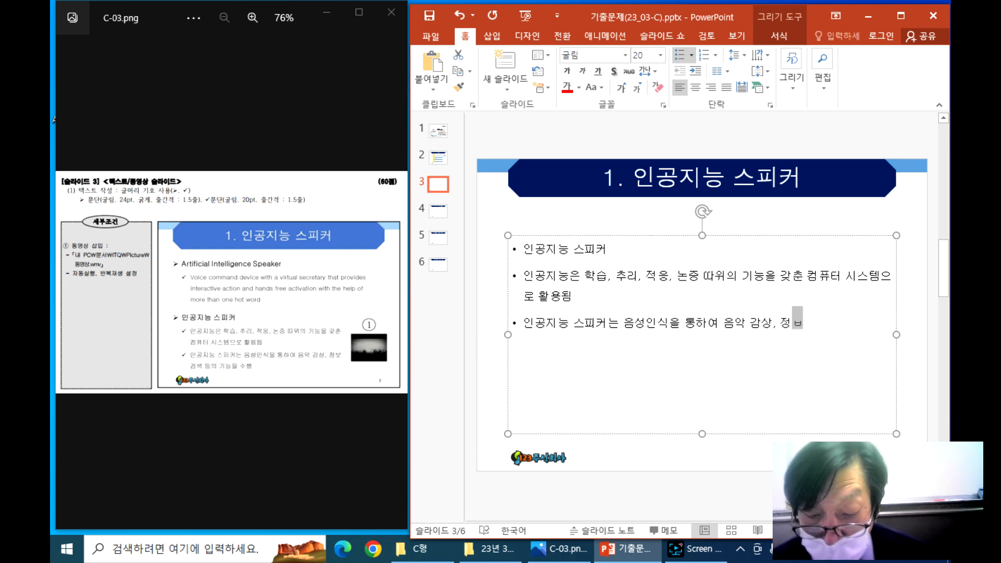
text( 검ㅅㅐㄱ 등ㅇㅡ)
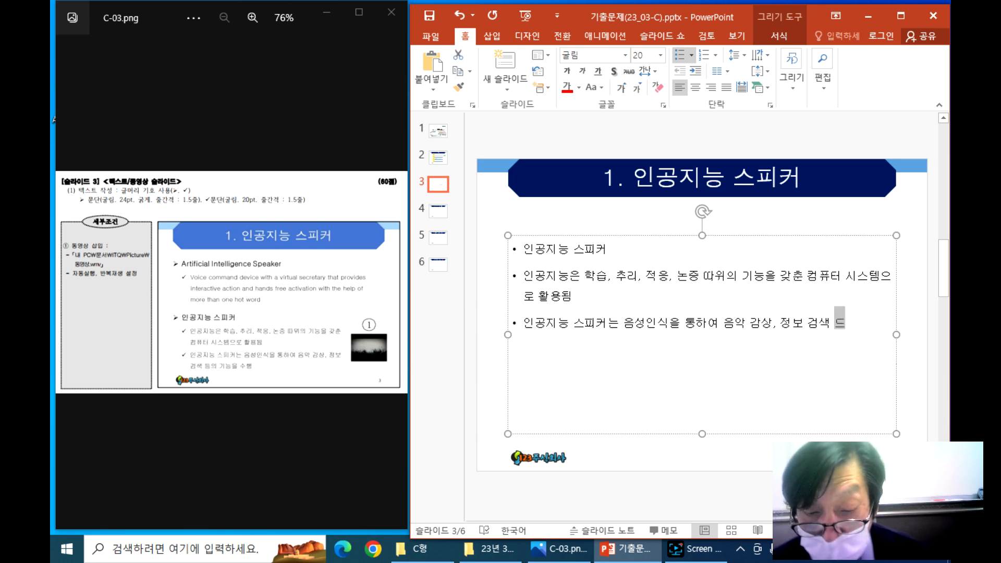
text(ㅣ 기ㄴㅡ)
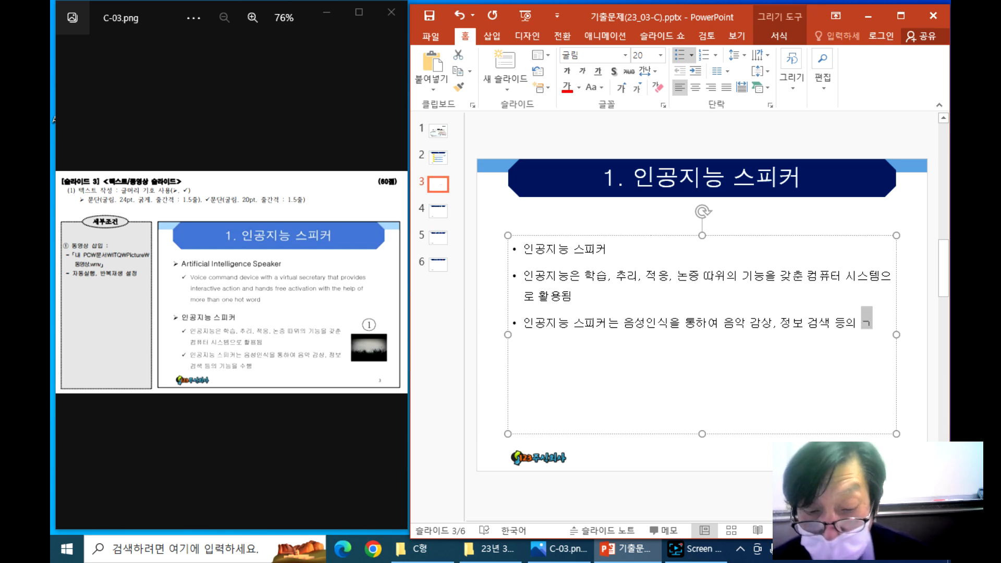
text(ㅇ을 수ㅎ)
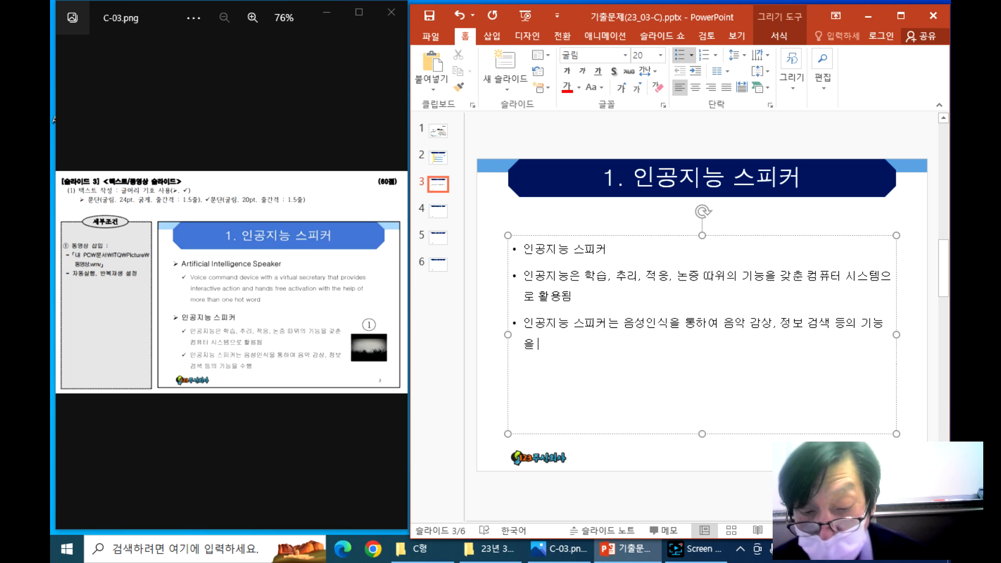
text(ㅐㅇ)
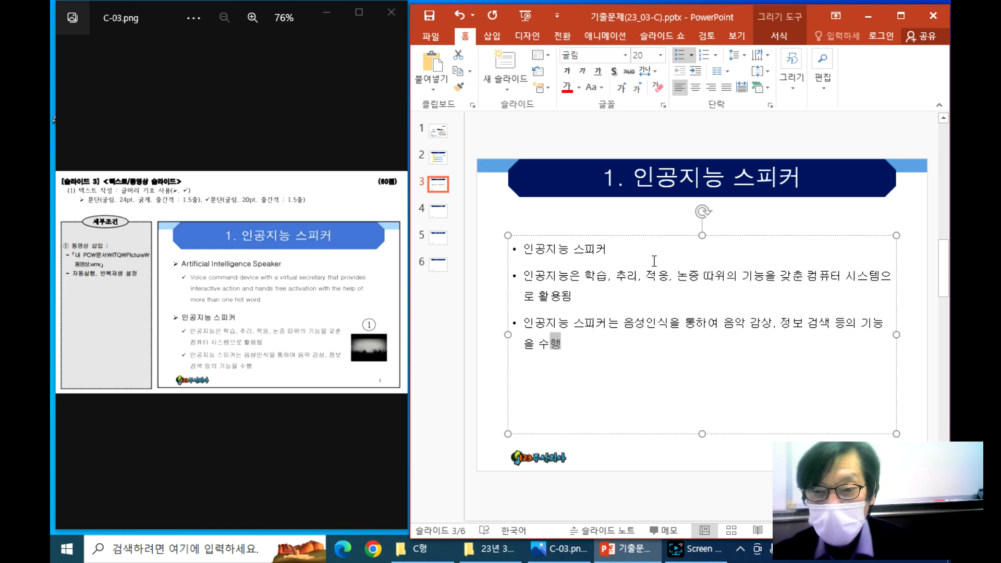
click(619, 279)
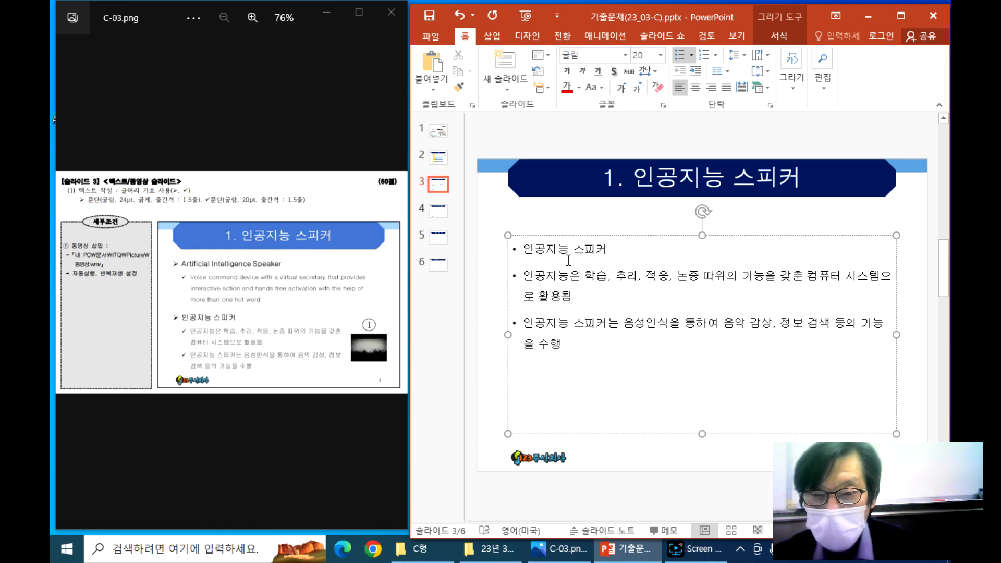
- Format the first line "인공지능 스피커" as 24 pt bold with the arrowhead bullet
drag(525, 251, 610, 251)
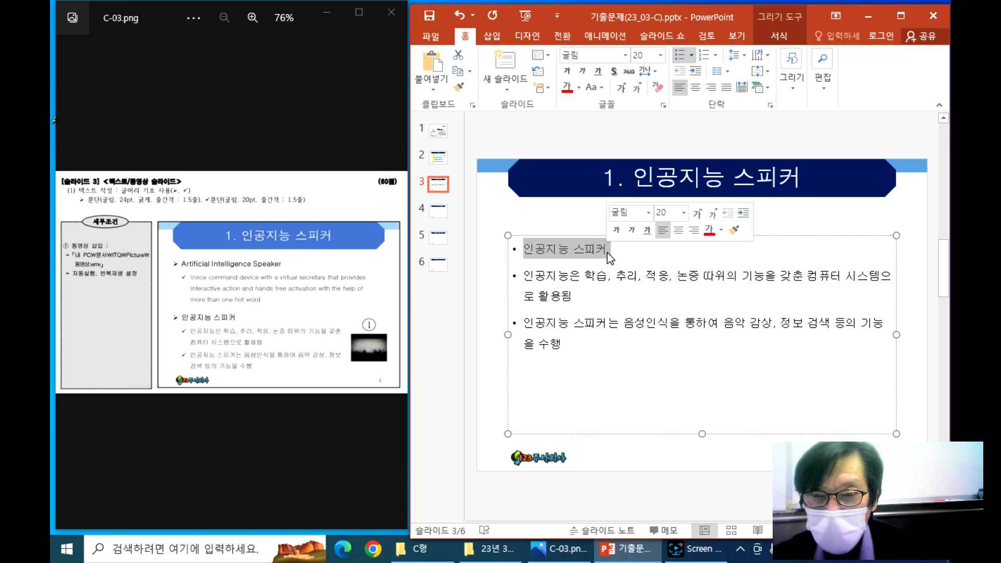
click(537, 253)
drag(523, 250, 609, 256)
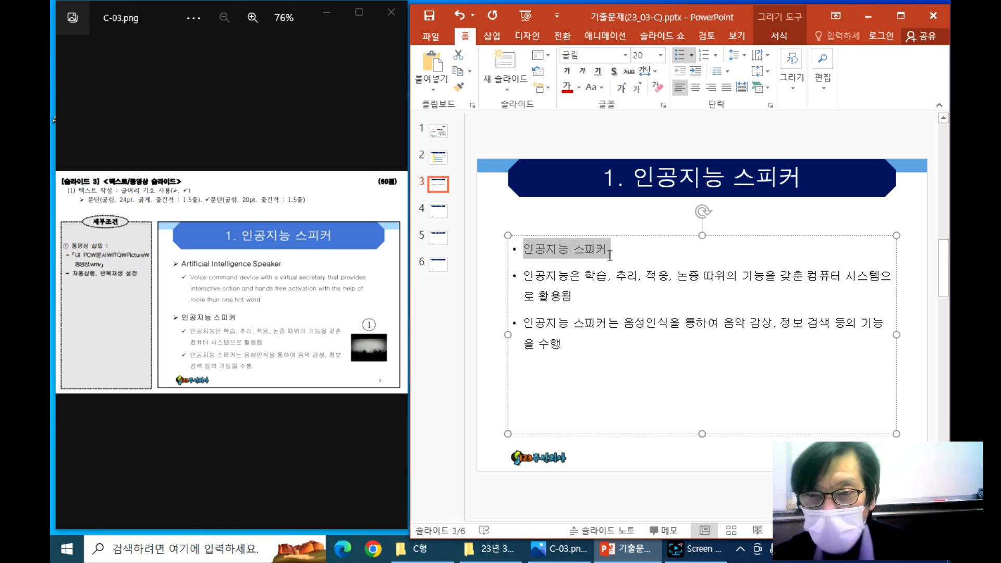
click(661, 54)
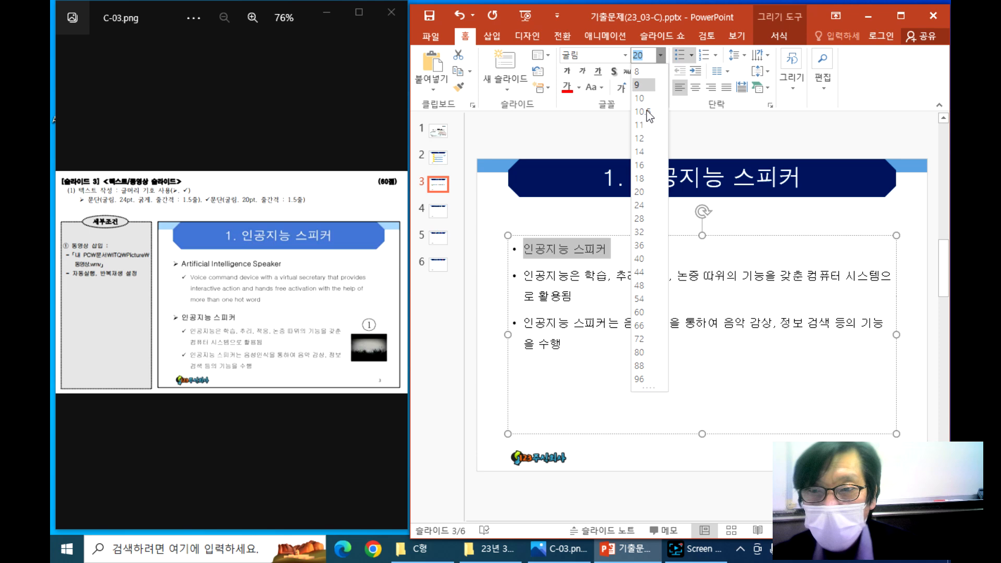
click(647, 201)
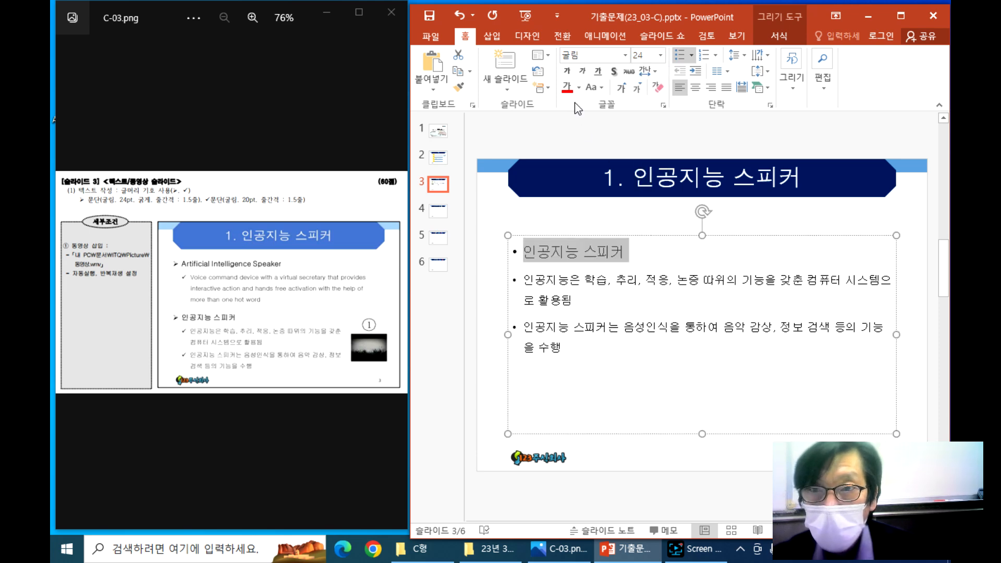
click(567, 71)
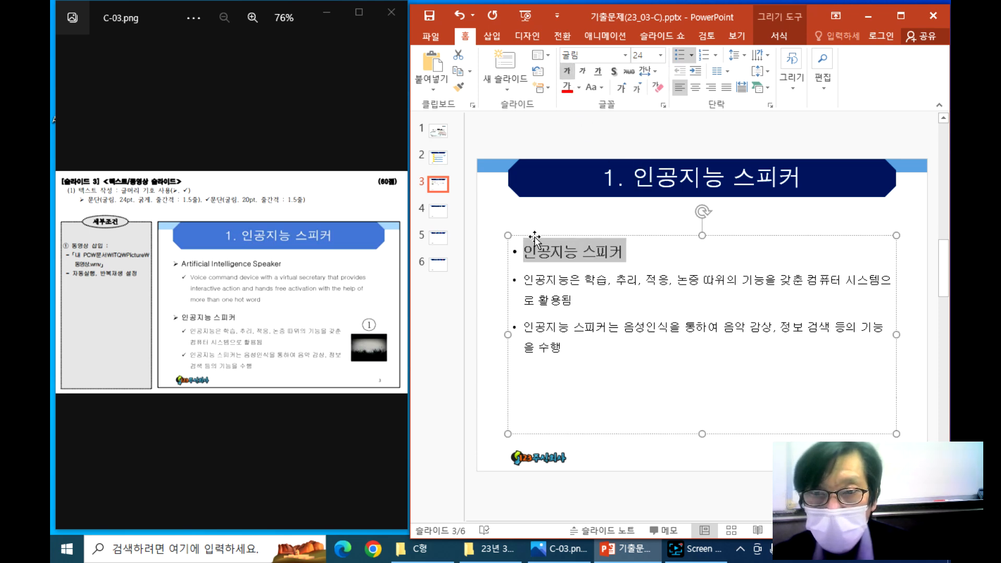
click(691, 56)
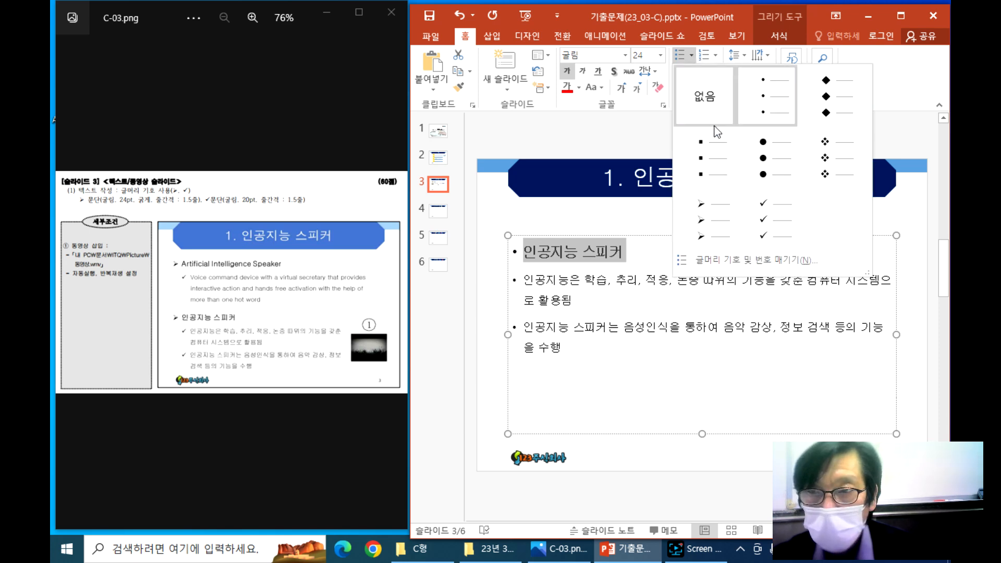
click(709, 203)
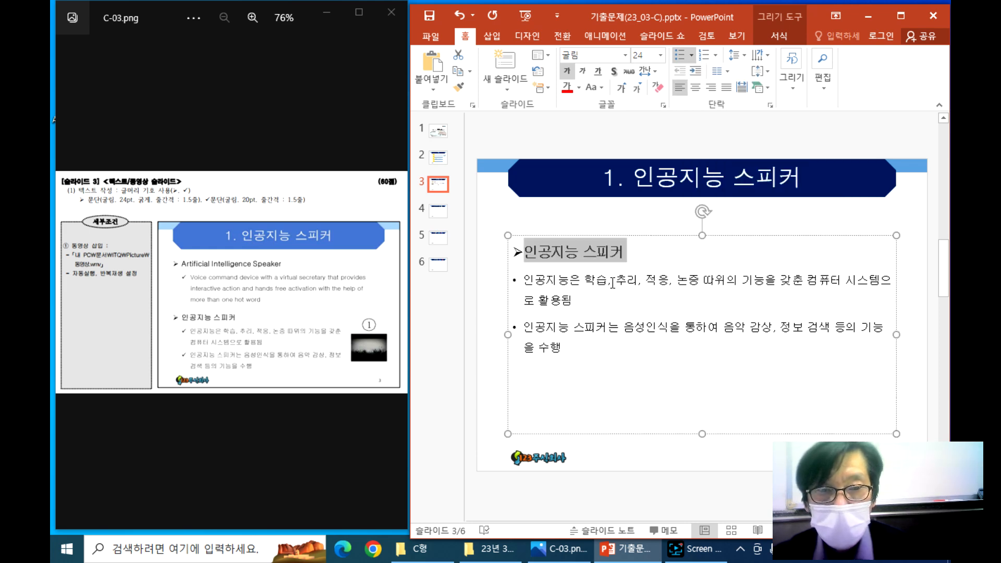
- Give the two lower paragraphs check mark bullets, demote them one list level, and set their font size to 20
drag(523, 280, 566, 350)
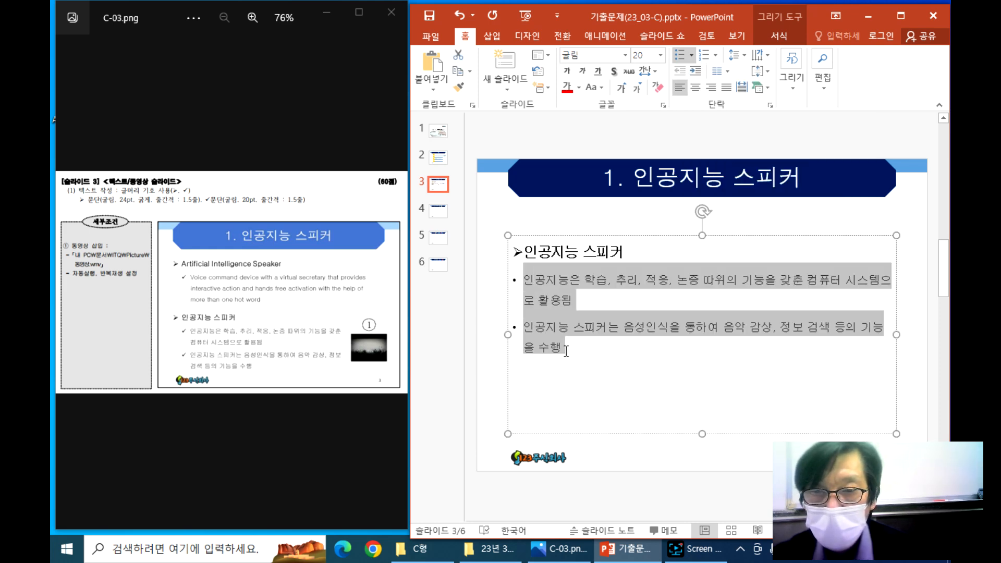
click(691, 56)
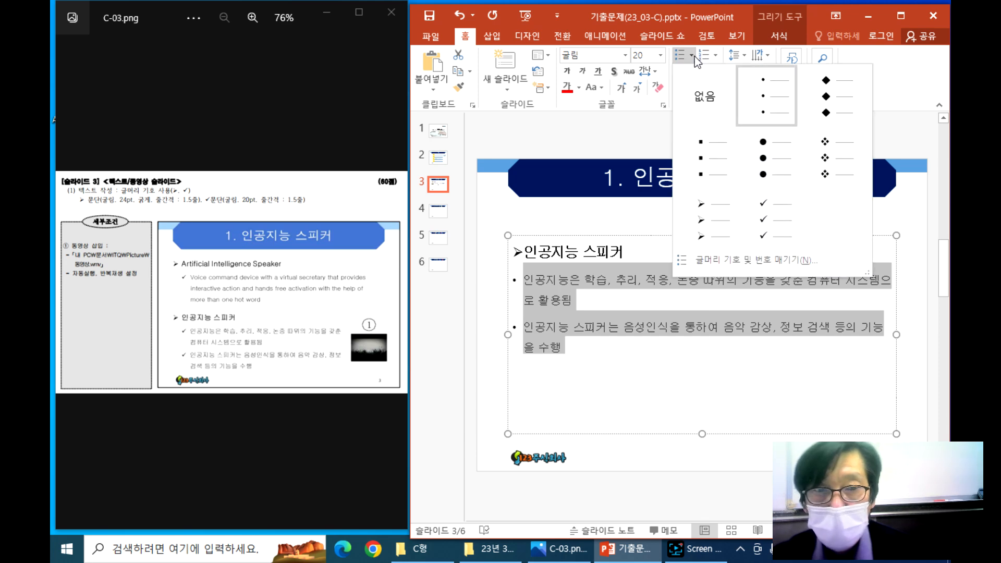
click(762, 223)
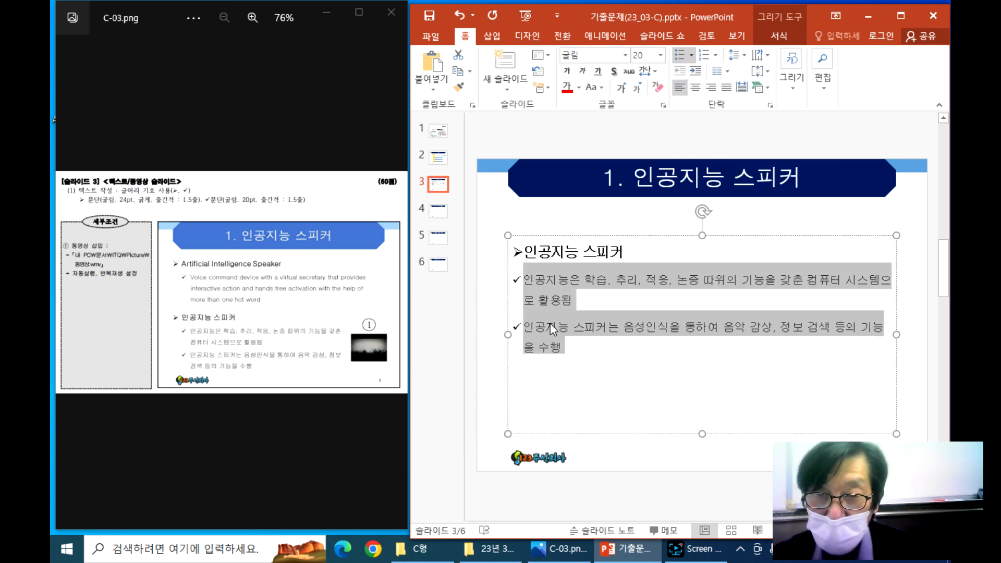
key(Tab)
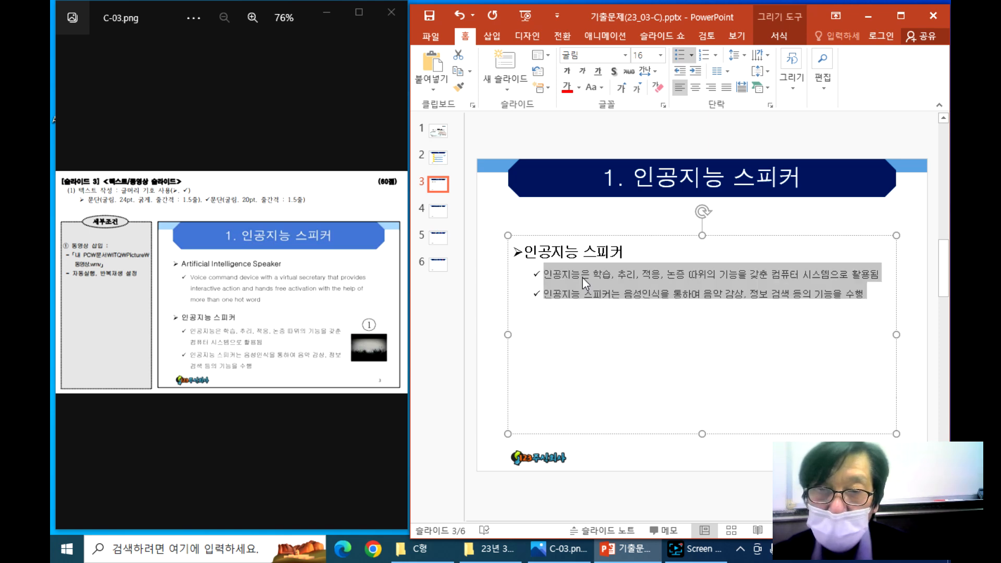
click(661, 55)
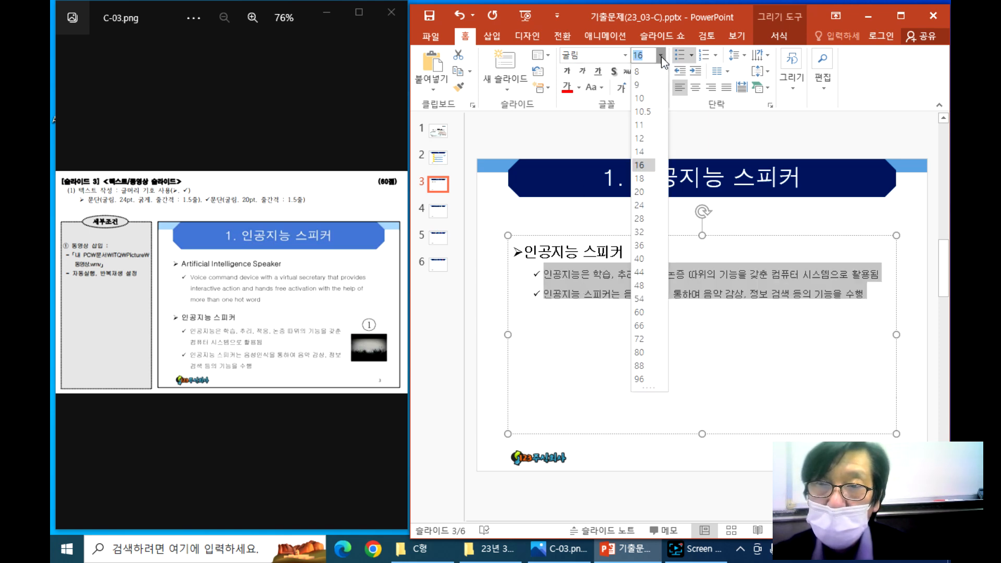
click(646, 193)
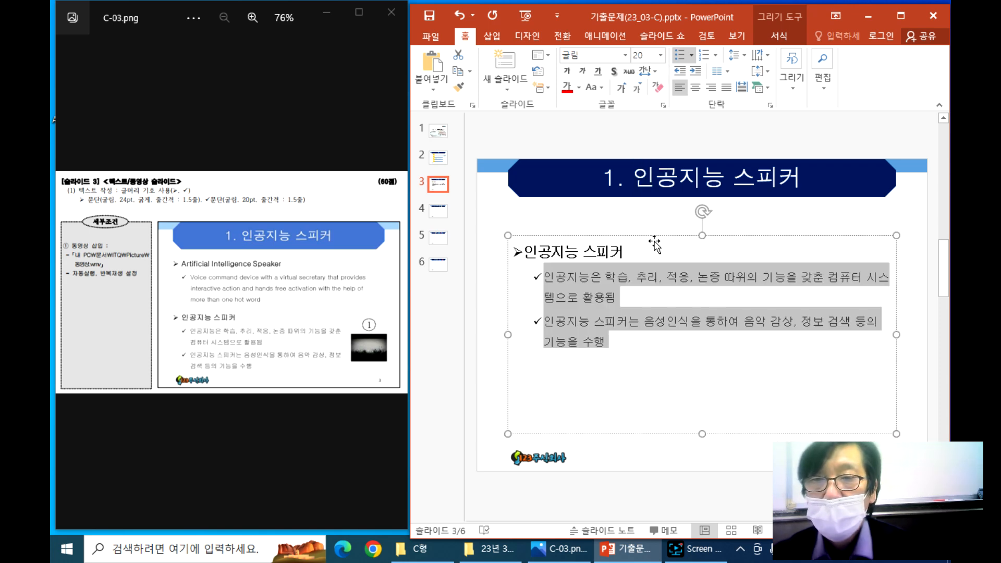
- Narrow and shorten the body text box to fit its text and move it to the lower part of slide 3, above the logo
click(662, 430)
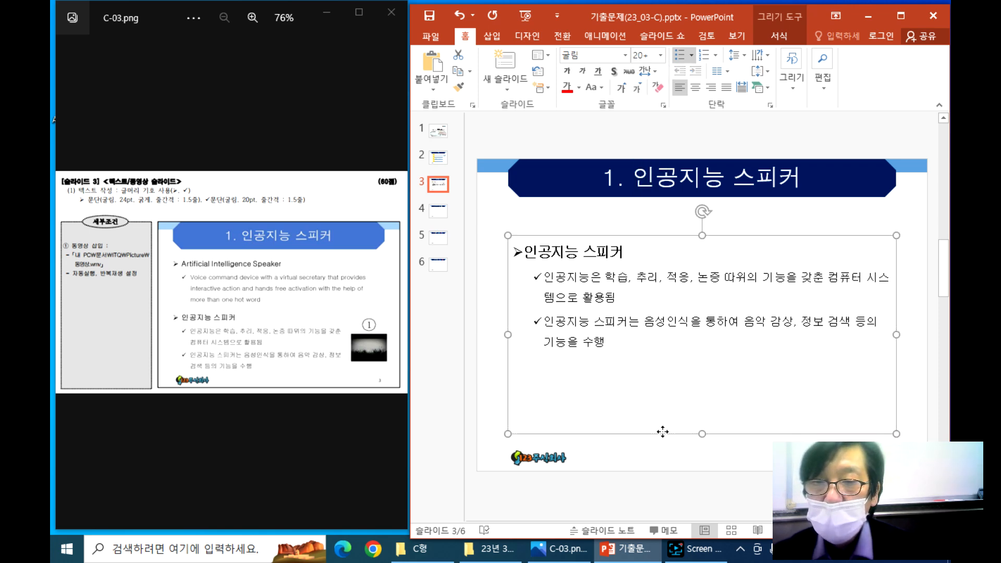
drag(897, 334, 840, 336)
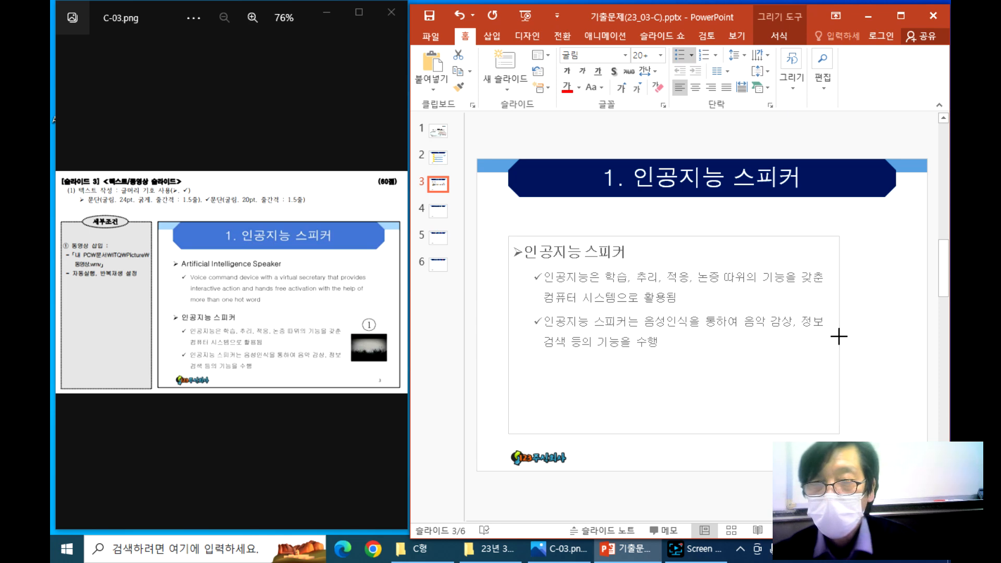
drag(671, 433, 613, 442)
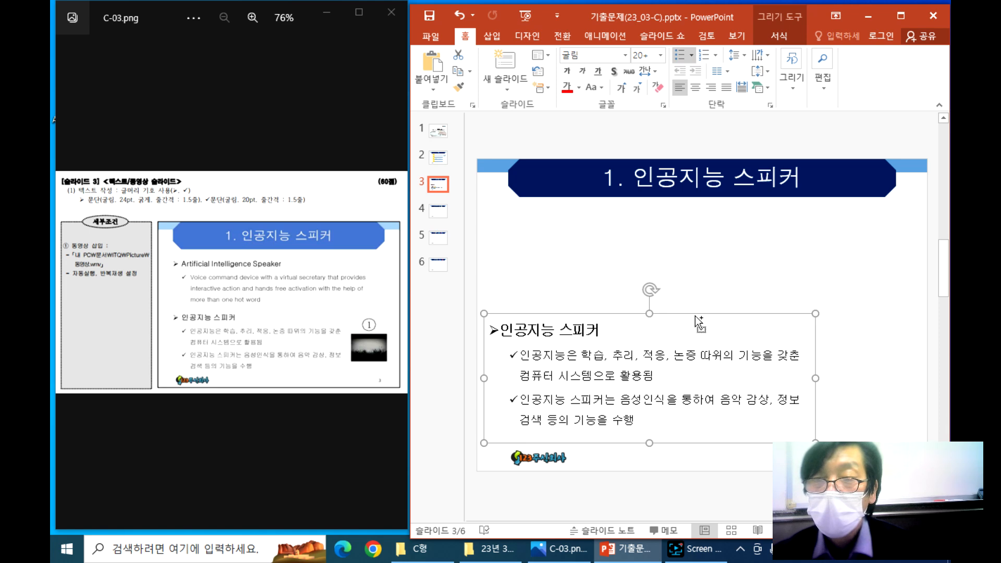
- Duplicate the text box straight up to just below the title, then widen the copy nearly to the slide's right edge and make it slightly taller
drag(698, 322, 694, 199)
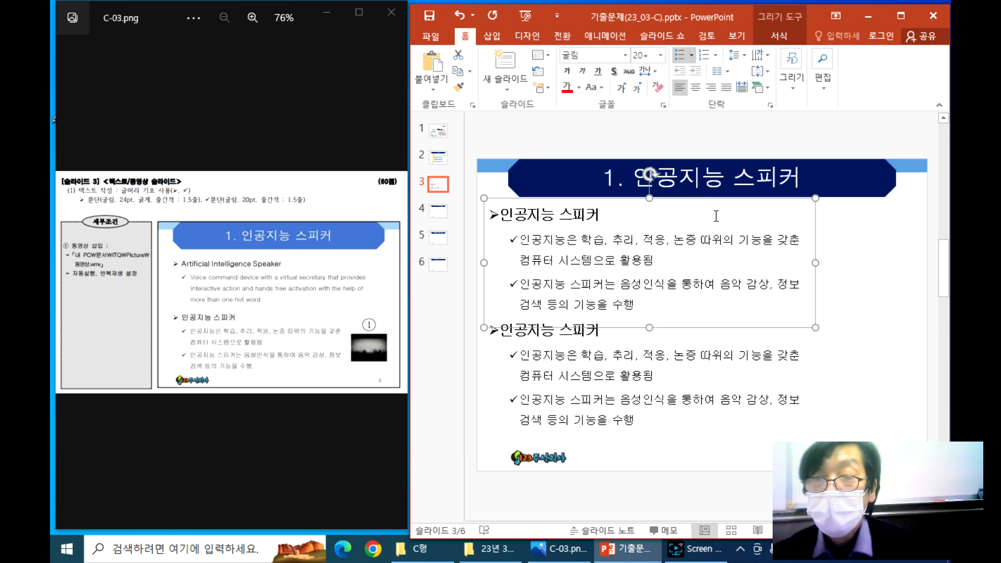
drag(816, 262, 916, 262)
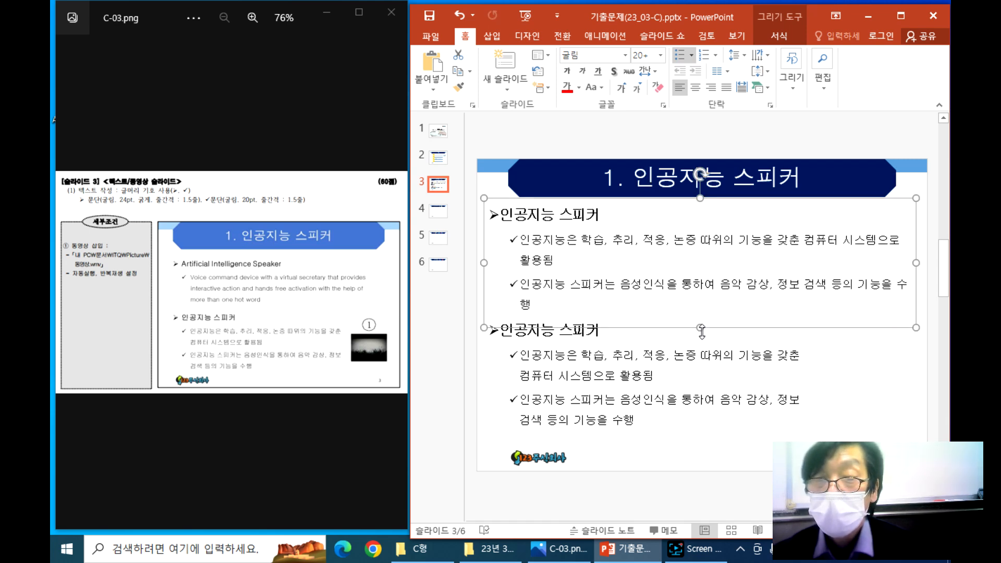
drag(703, 330, 704, 340)
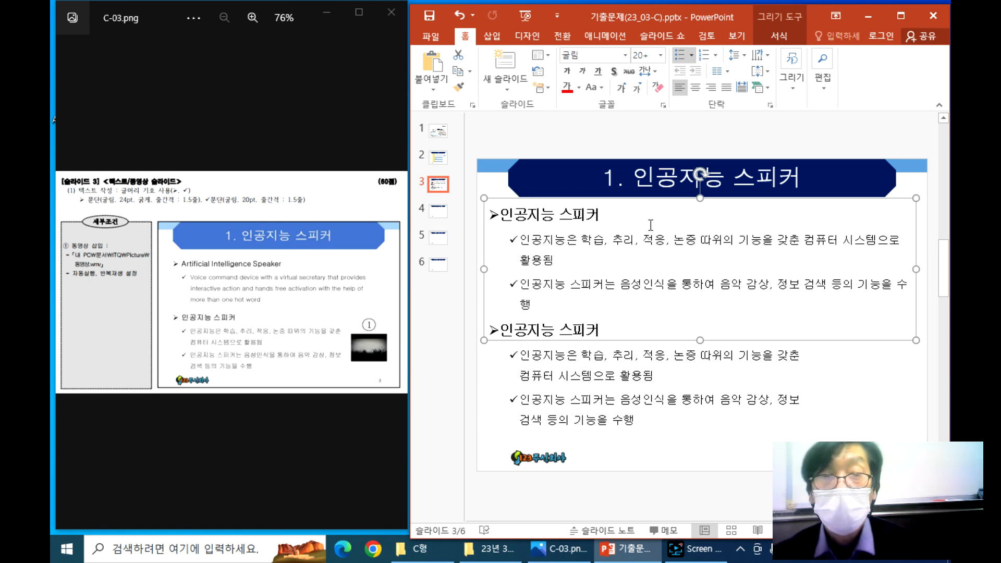
click(614, 417)
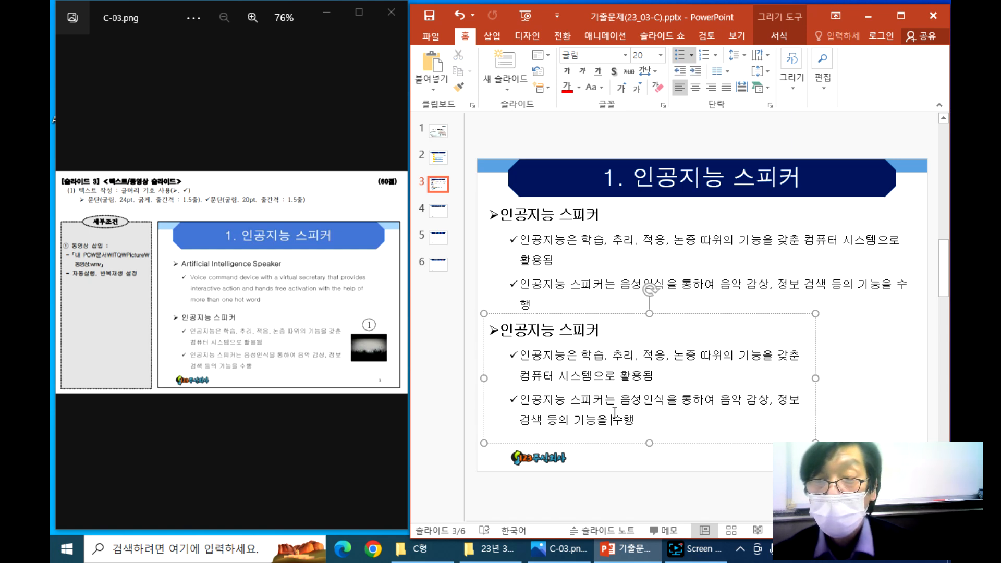
- Move the lower text box slightly down and clear the heading "인공지능 스피커" from the upper text box
drag(620, 313, 621, 318)
click(624, 259)
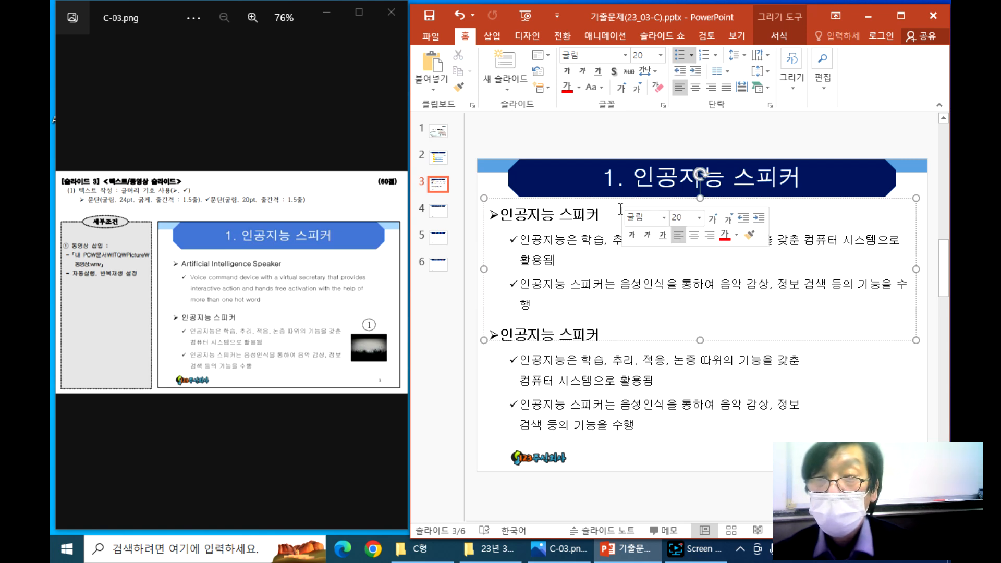
key(BackSpace)
key(BackSpace)
key(BackSpace)
key(BackSpace)
key(BackSpace)
key(BackSpace)
key(BackSpace)
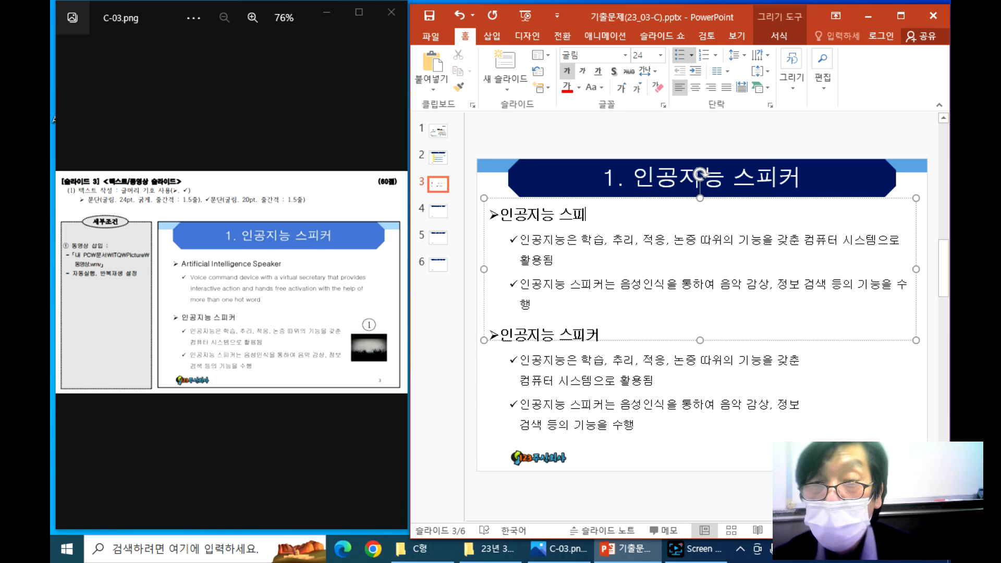
key(BackSpace)
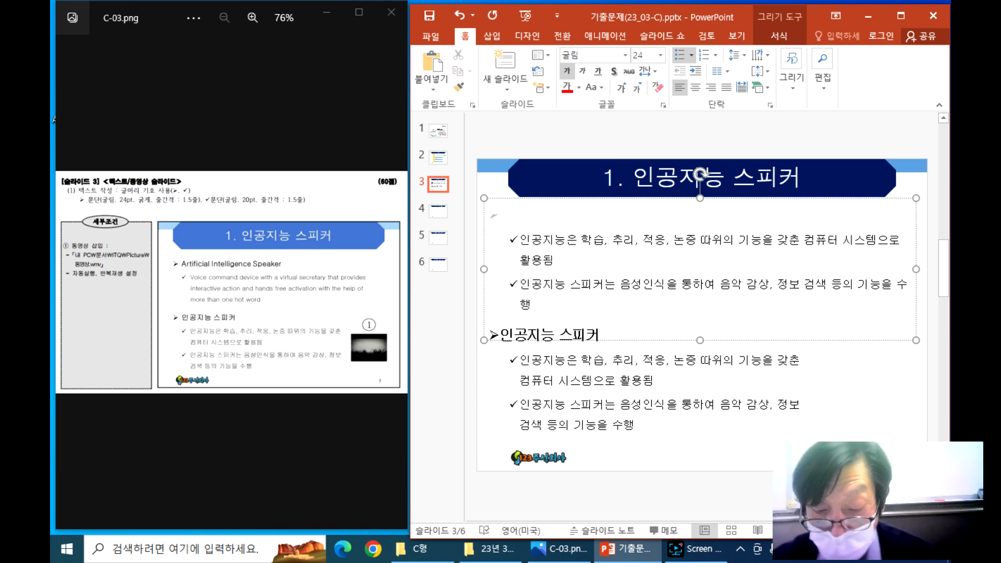
- Enter "Artificial Intelligence Speaker" as the heading of the upper text box
text(Arti)
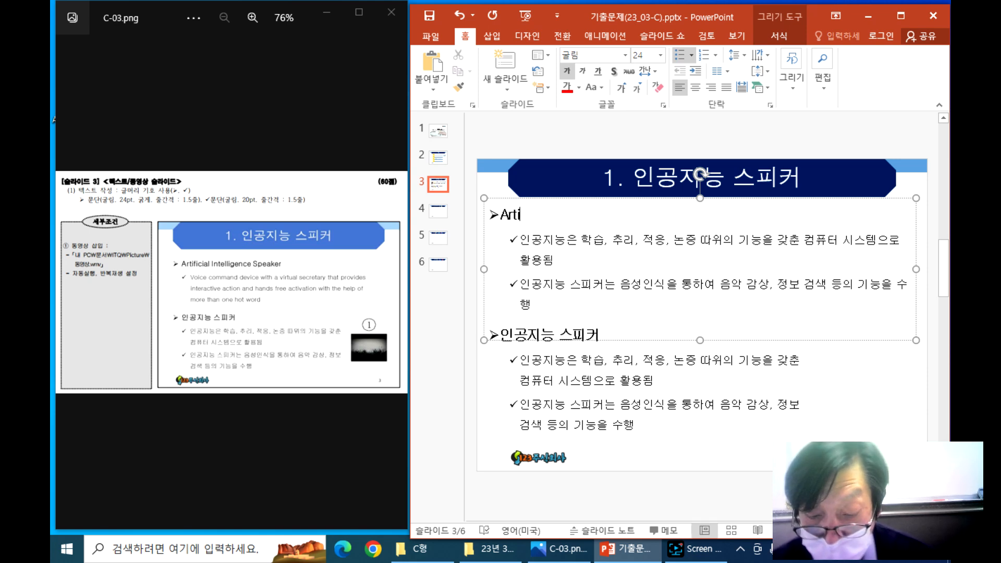
text(ficia)
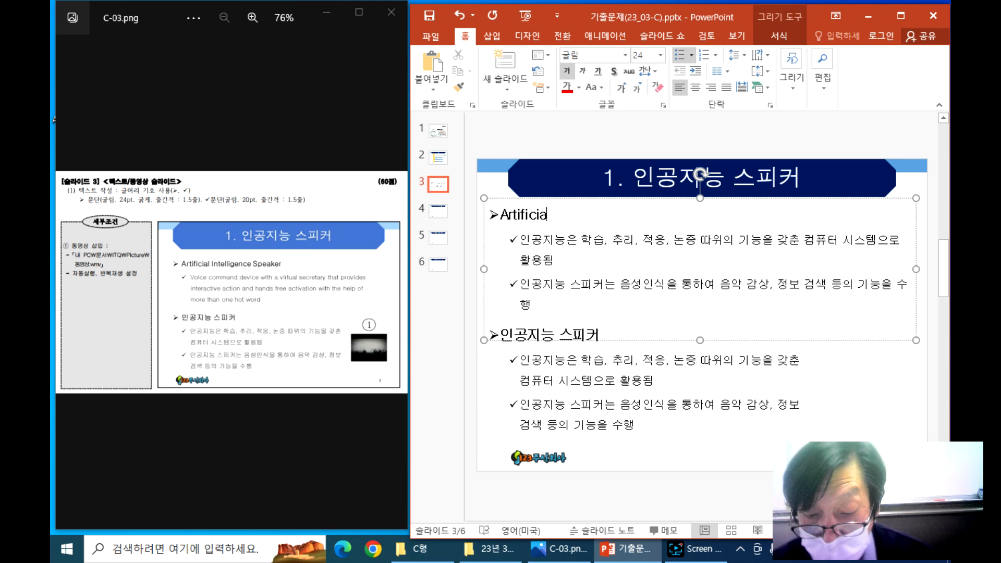
text(l I)
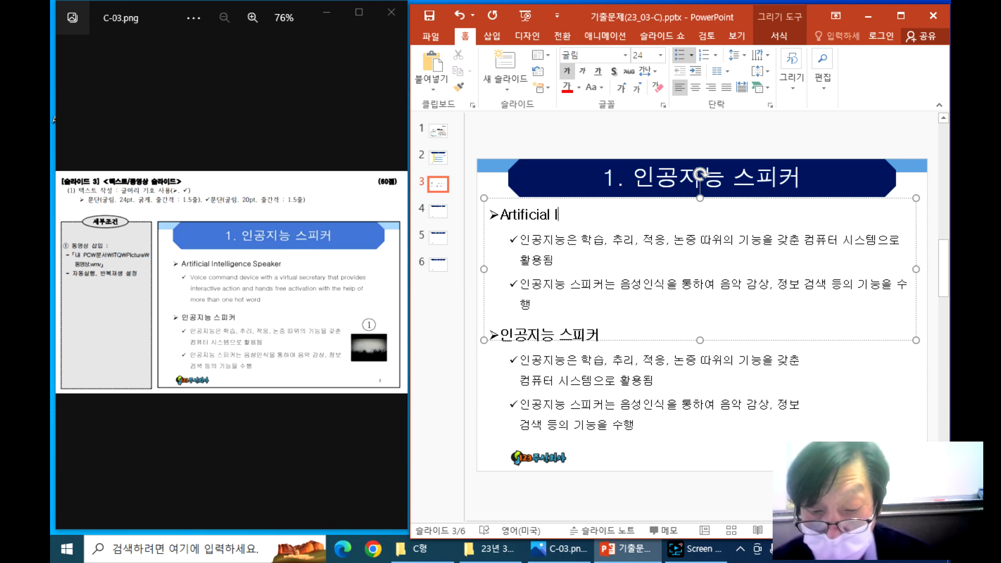
text(ntelligen)
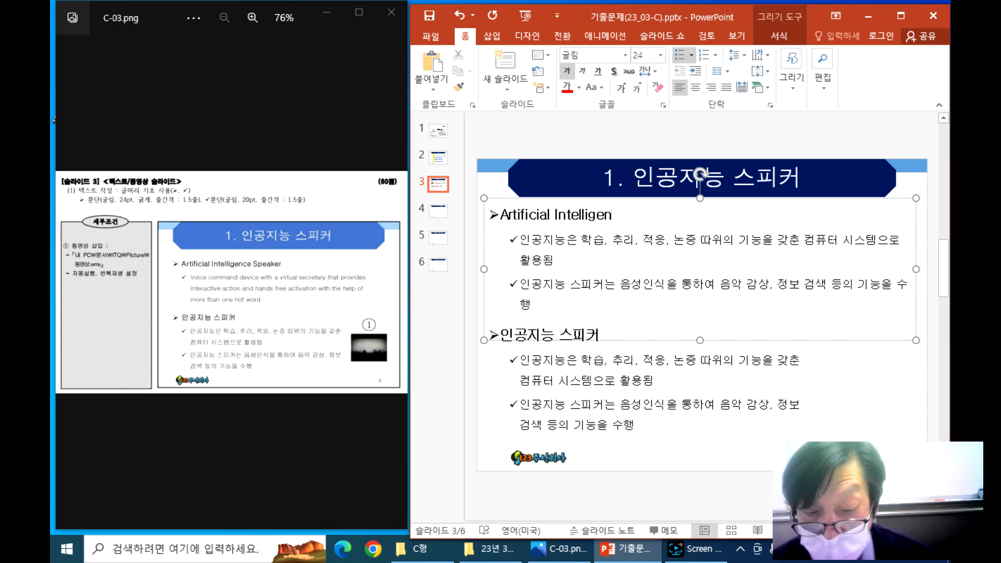
text(ce)
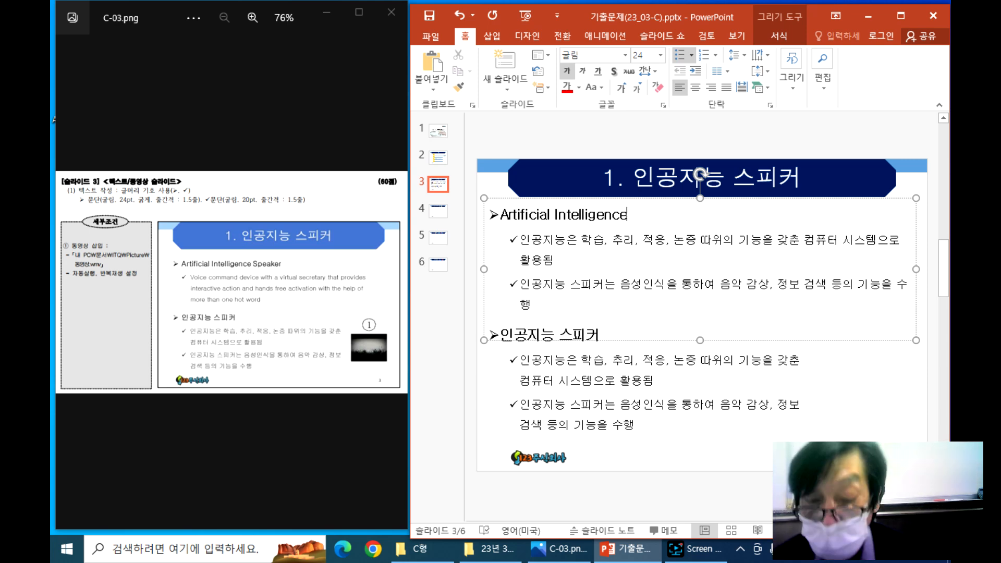
text( S)
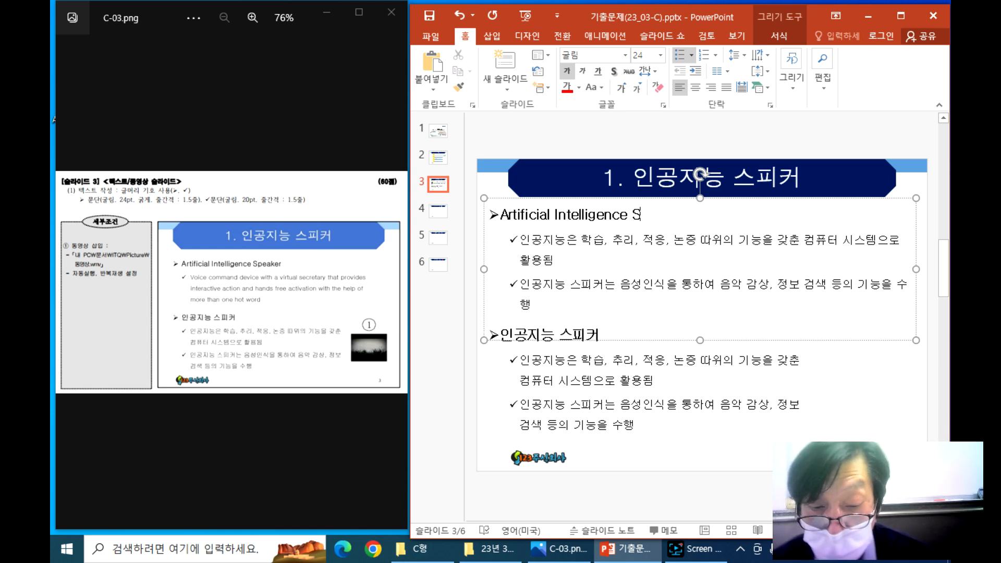
text(peaker)
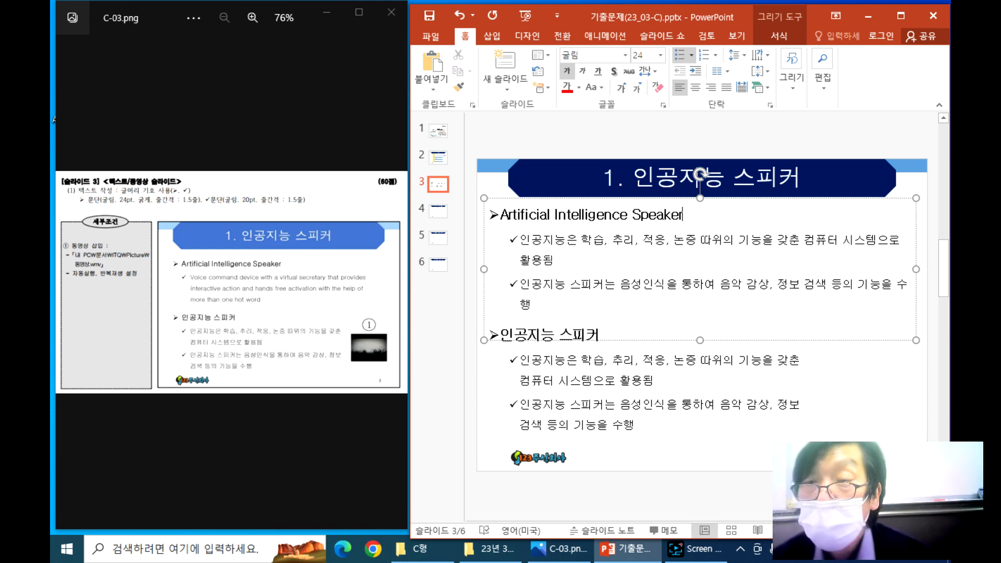
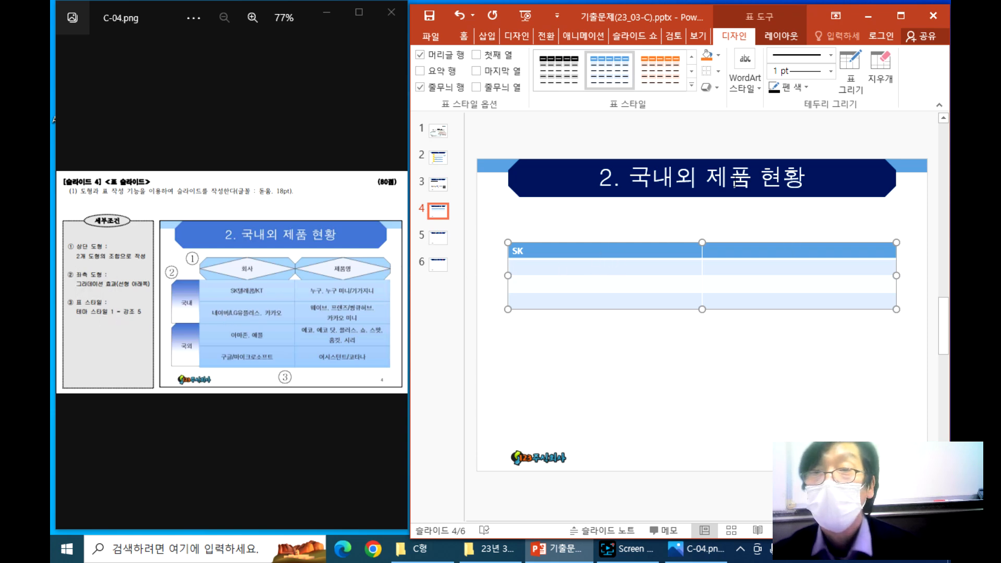
- Apply the table style 테마 스타일 1 - 강조 5 to the slide 4 table and turn off its header row and banded rows
click(692, 85)
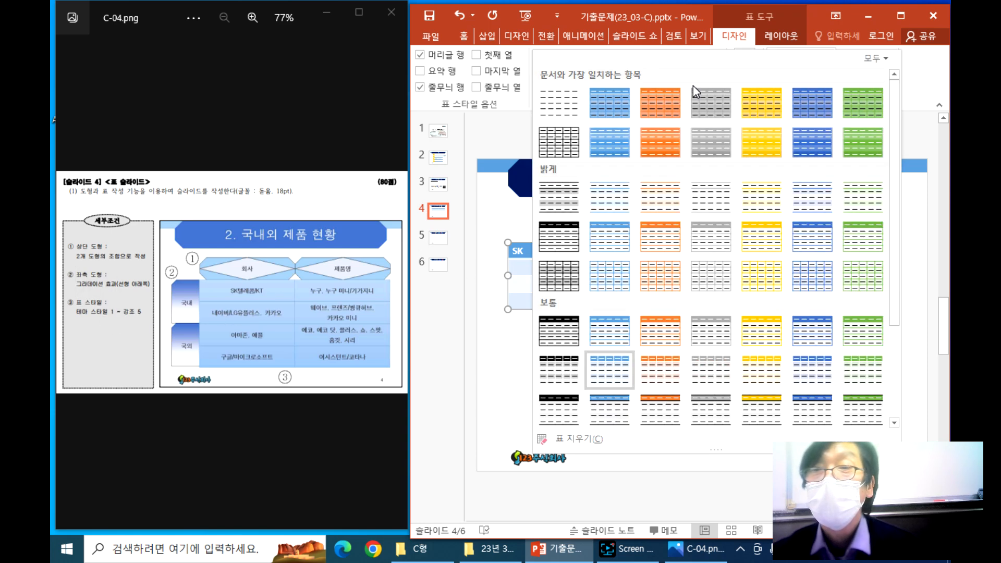
click(812, 113)
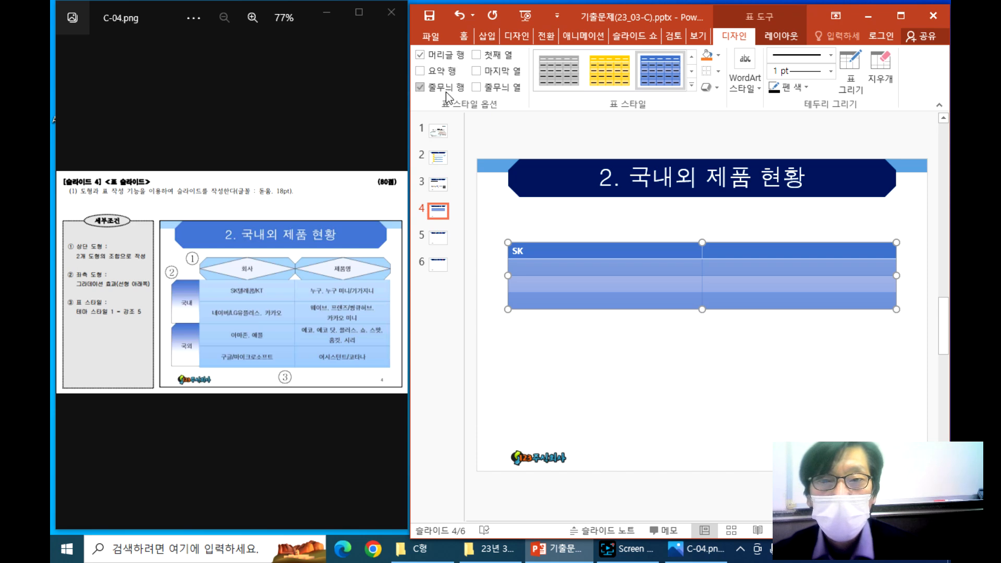
click(421, 56)
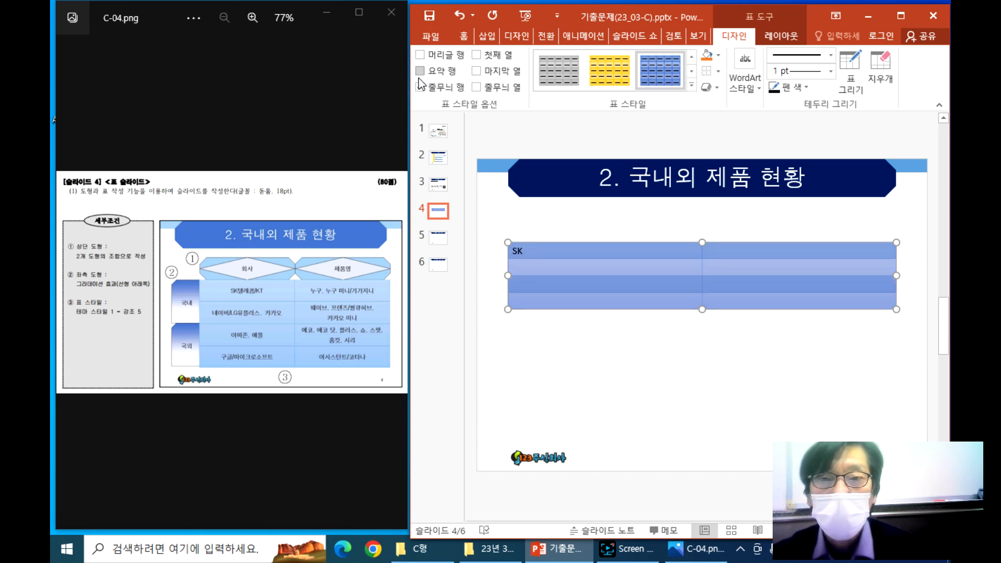
click(420, 88)
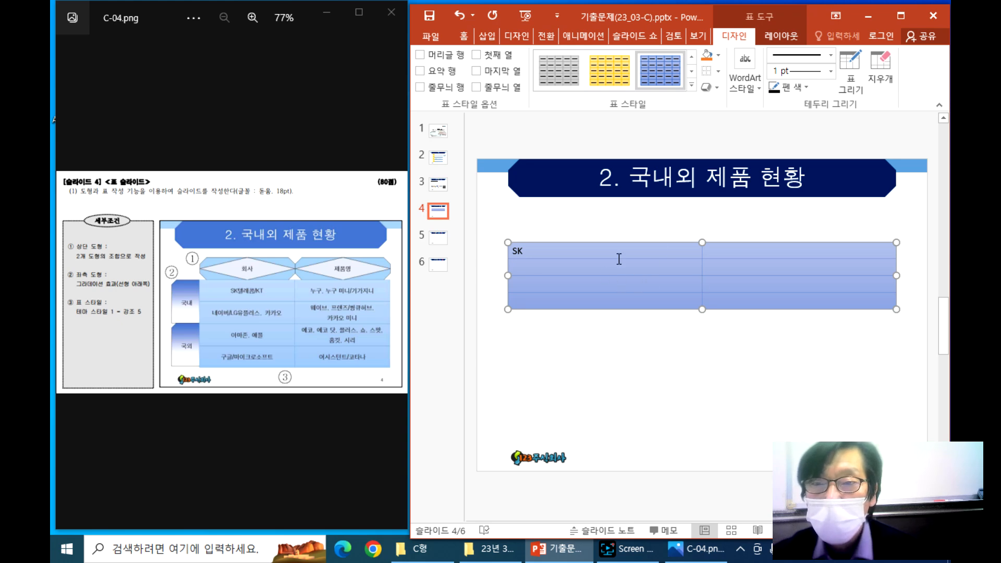
- Set the whole table's text to the 돋움 font at 18 pt in black
click(461, 37)
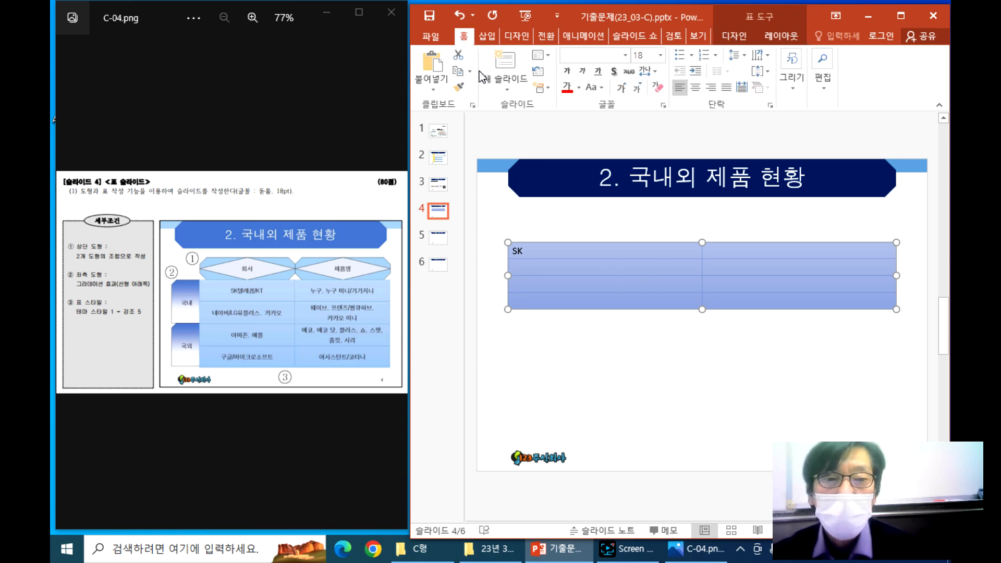
click(626, 60)
drag(755, 91, 735, 405)
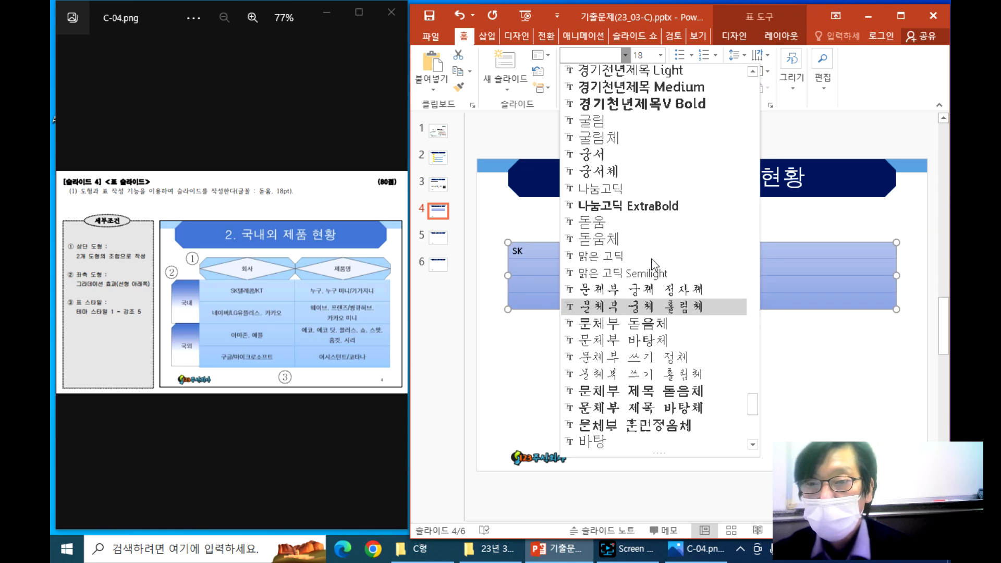
click(595, 219)
click(658, 56)
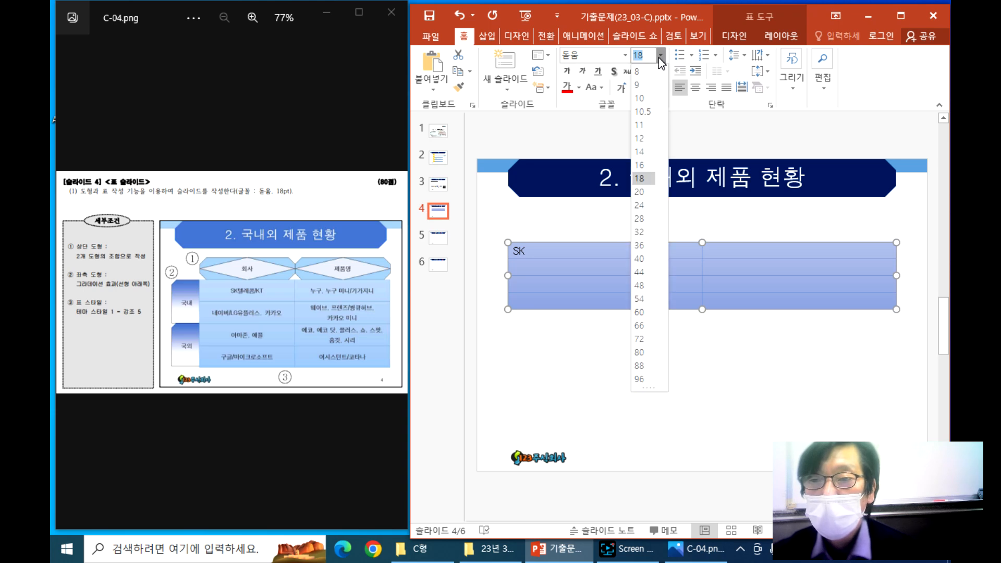
click(644, 182)
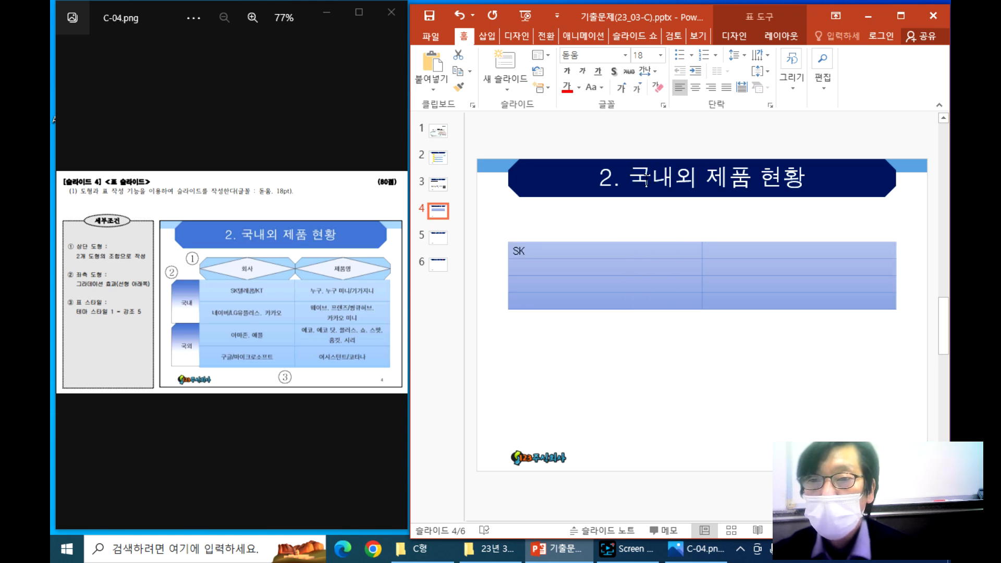
click(578, 88)
click(580, 120)
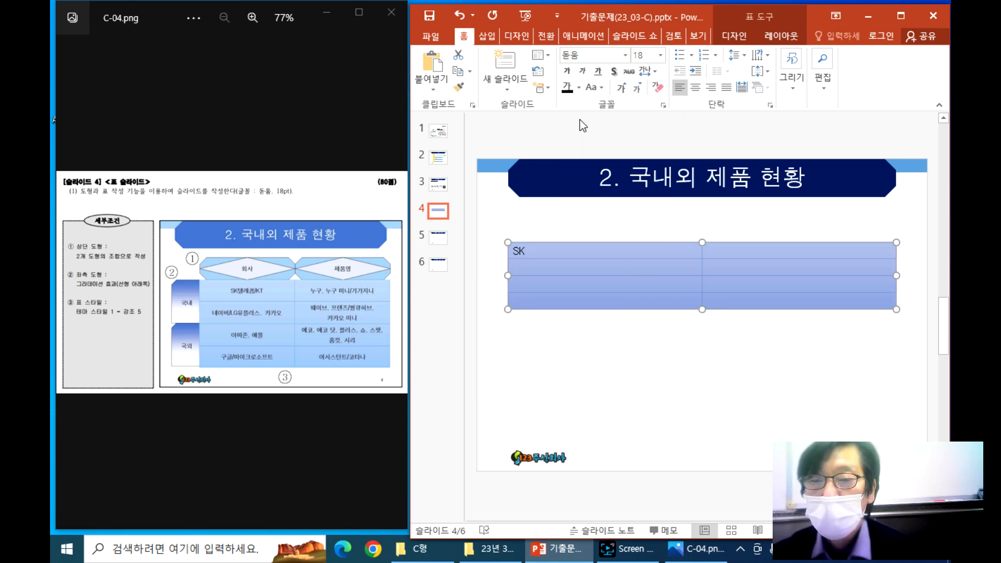
- Complete the first cell of the table so it reads "SK텔레콤/KT"
click(560, 250)
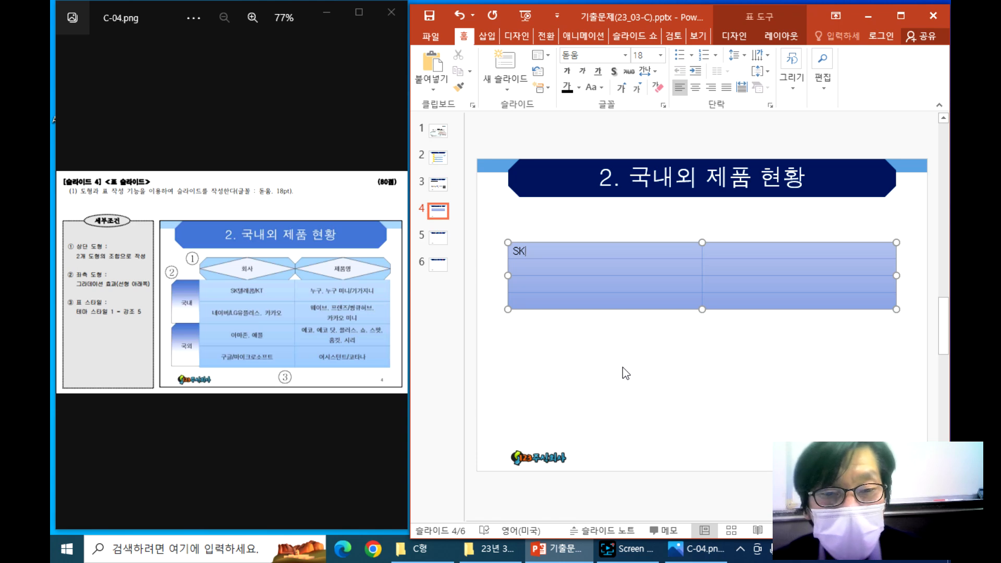
text(테레콤)
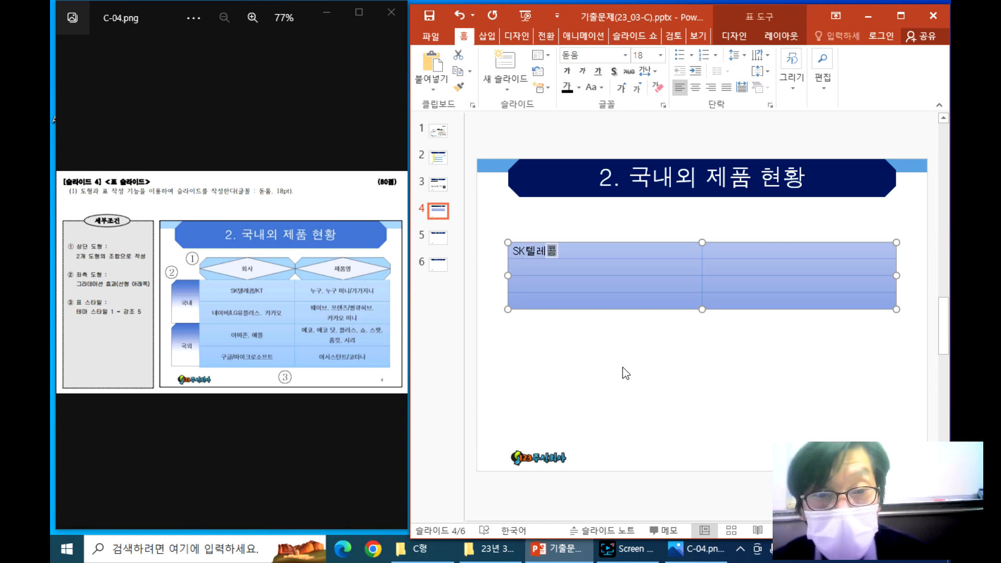
key(Hangul)
text(/)
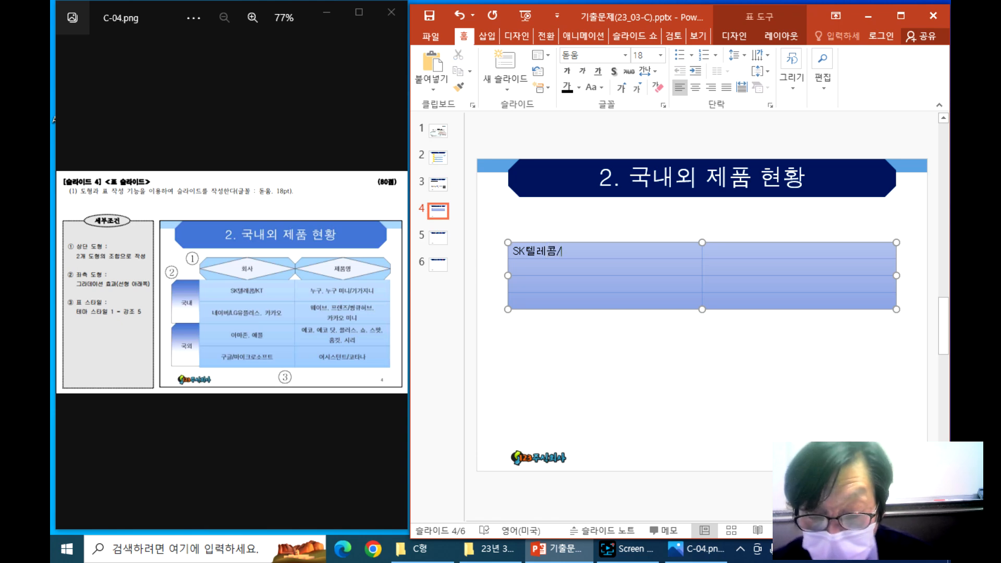
text(KT)
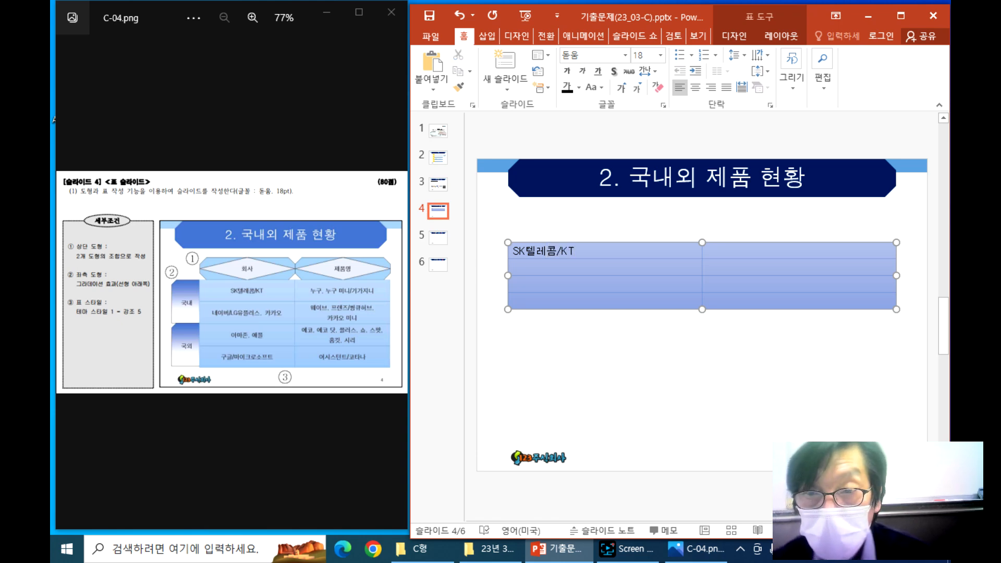
- Enter "네이버/LG유플러스, 카카오" in the second row of the table's first column
key(Down)
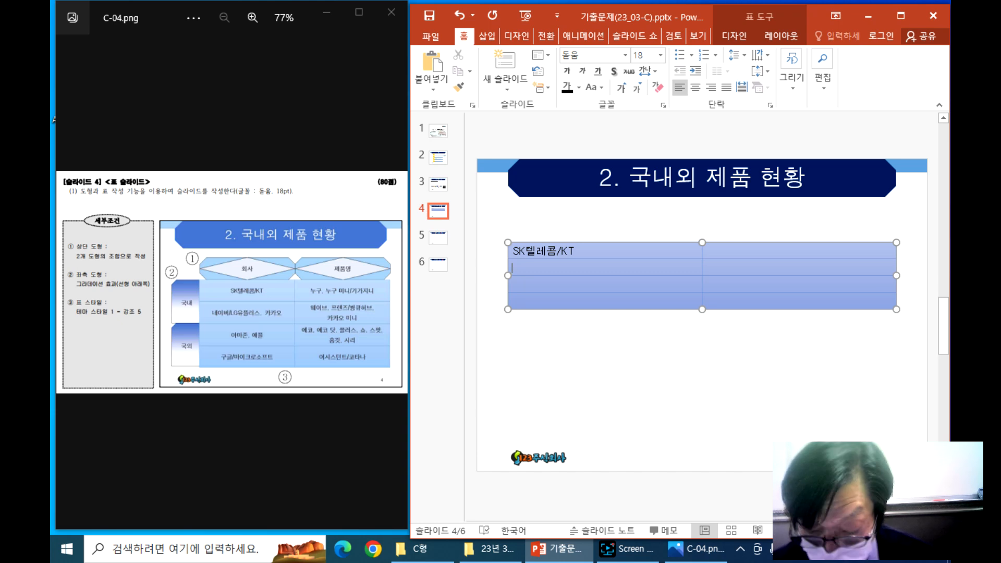
text(네이버)
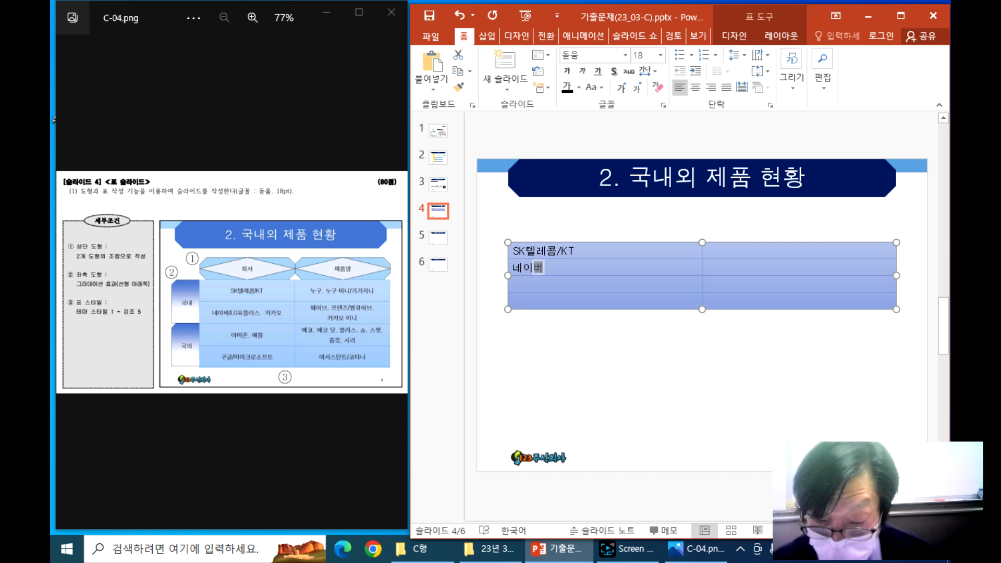
text(/)
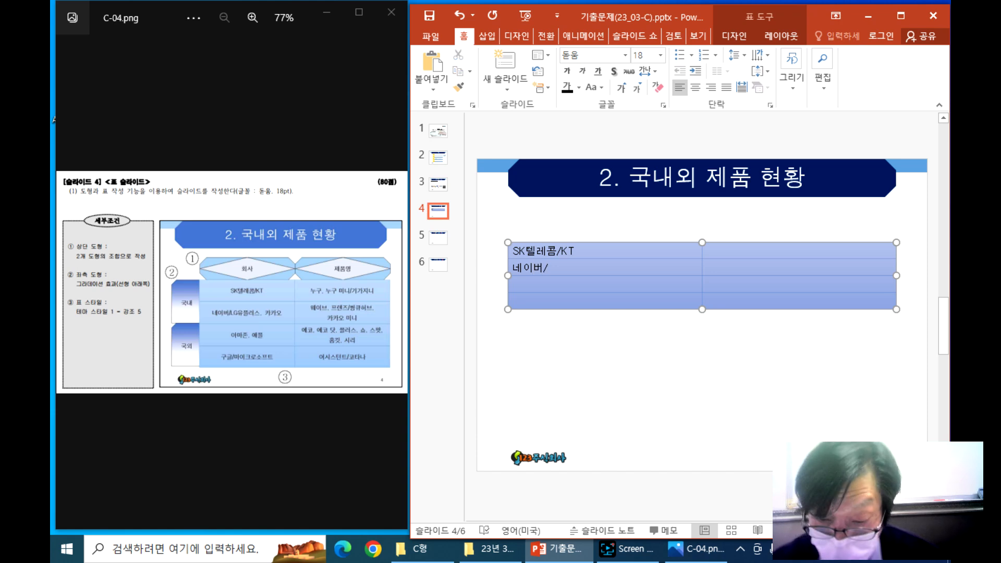
text(LG)
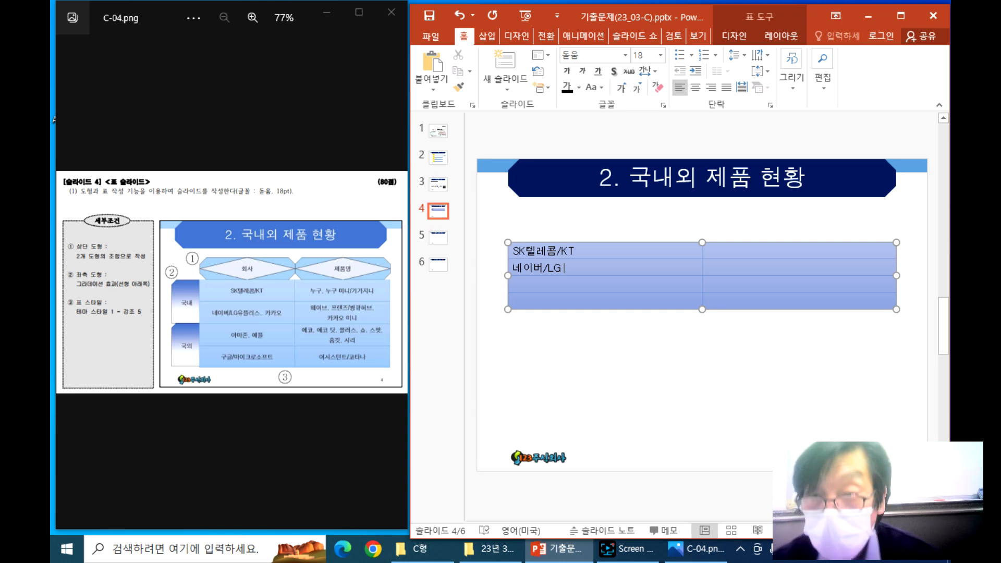
key(Hangul)
text(유플)
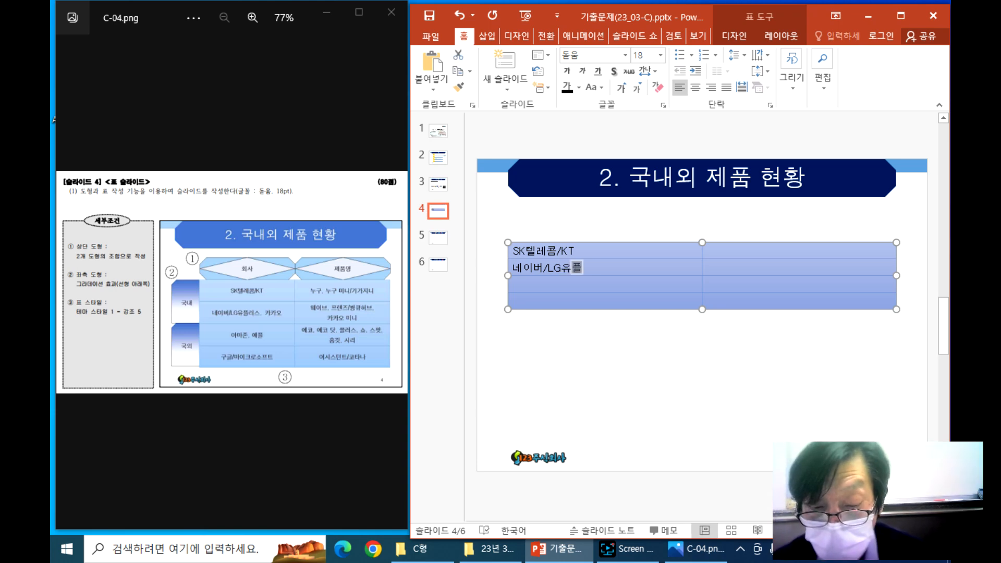
text(러스)
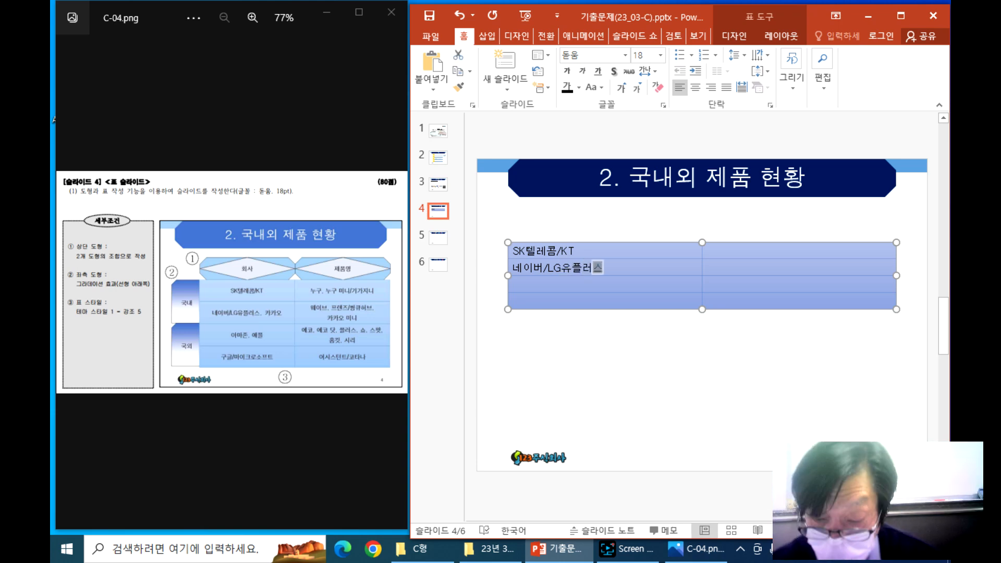
key(Hangul)
text(,)
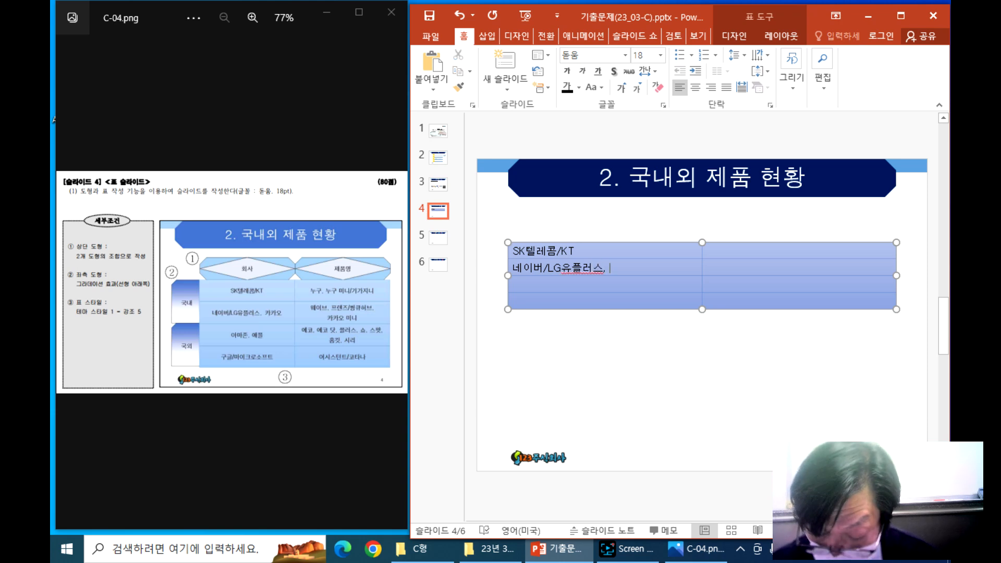
key(Hangul)
text(카카오)
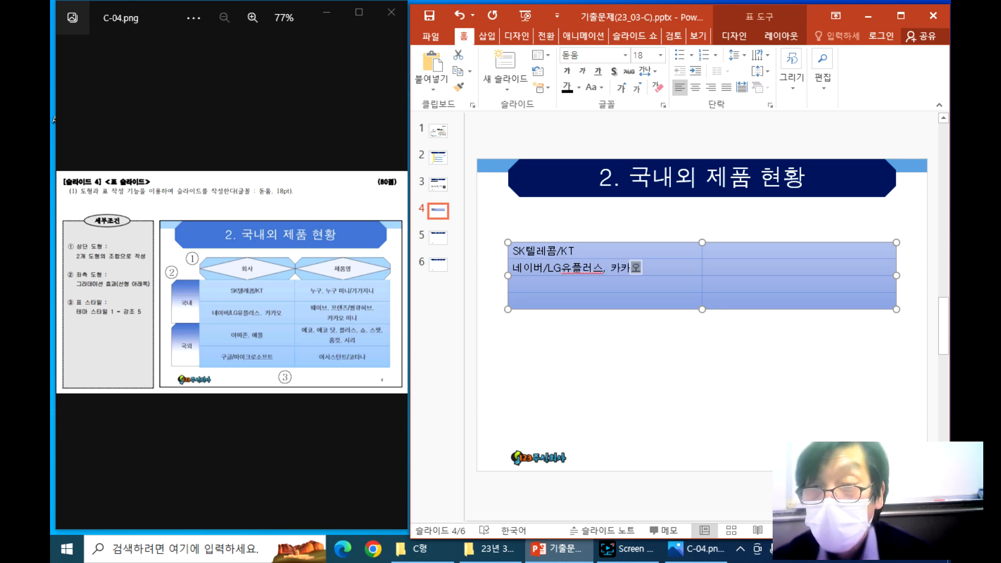
- Add the flagged word "유플러스" in the table's second row to the spelling dictionary
key(Down)
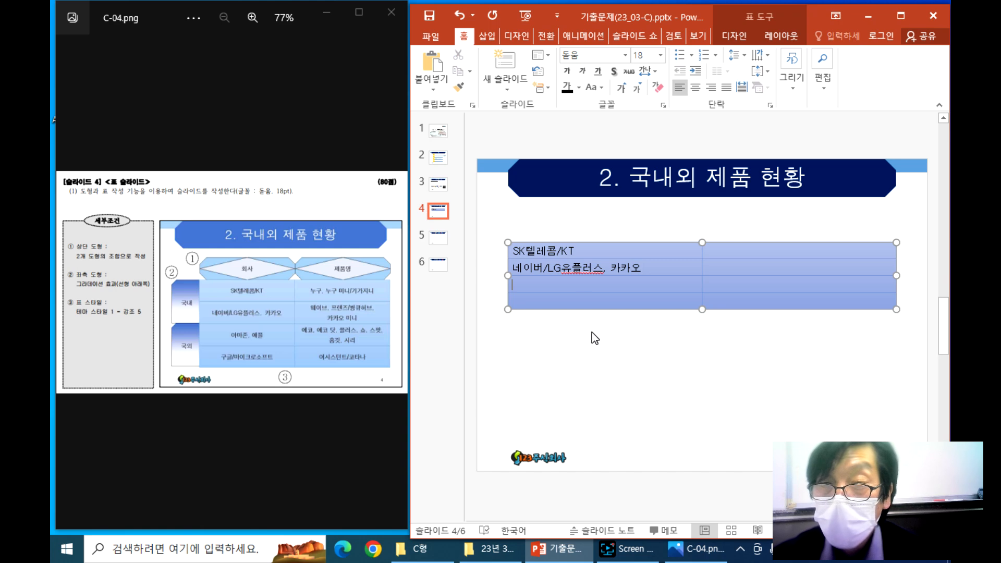
right_click(575, 265)
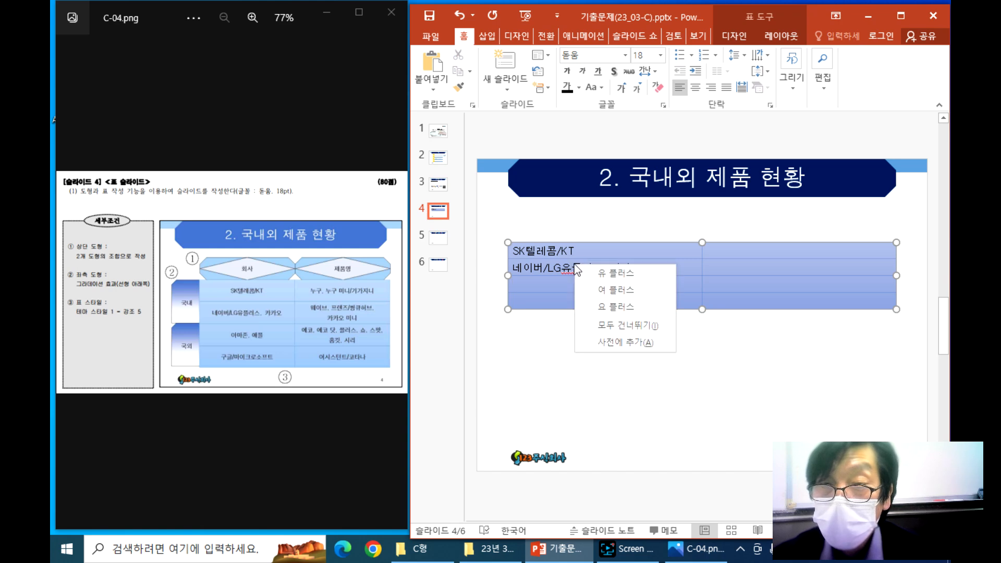
click(606, 341)
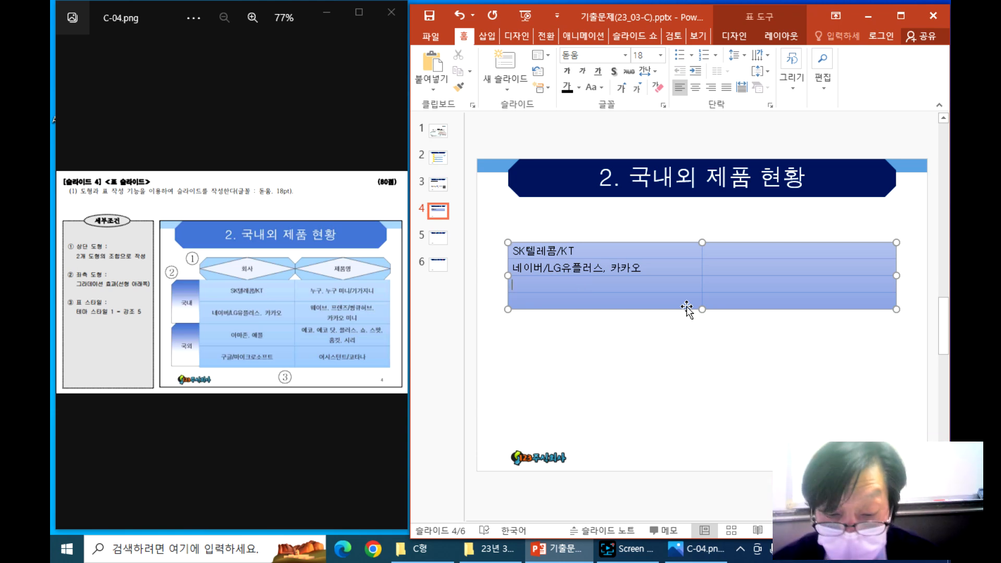
- Enter "아마존, 애플" in the third row of the table's first column
text(아마조)
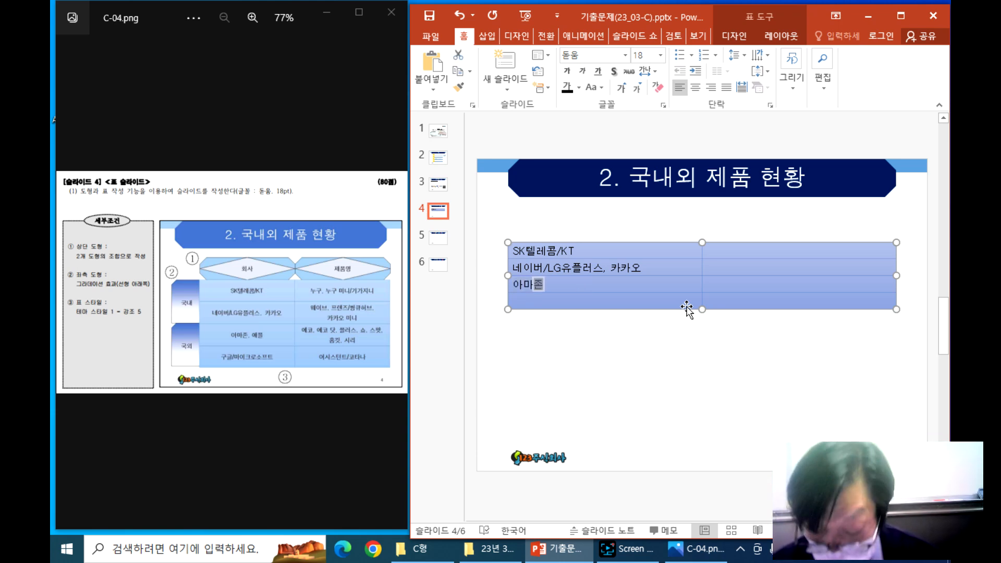
text(,)
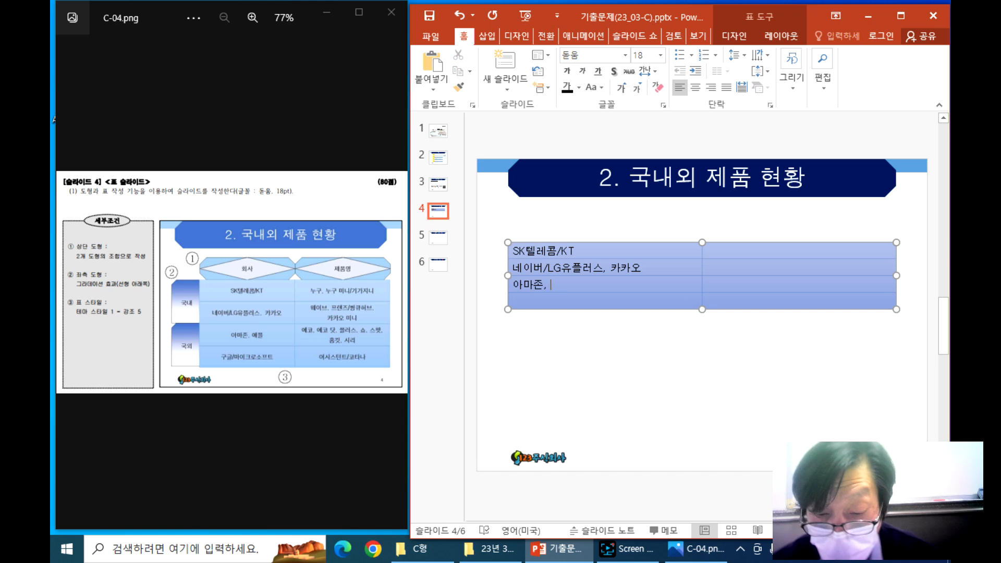
key(Hangul)
text(애플)
- Enter "구글/마이크로소프트" in the fourth row of the table's first column
key(Return)
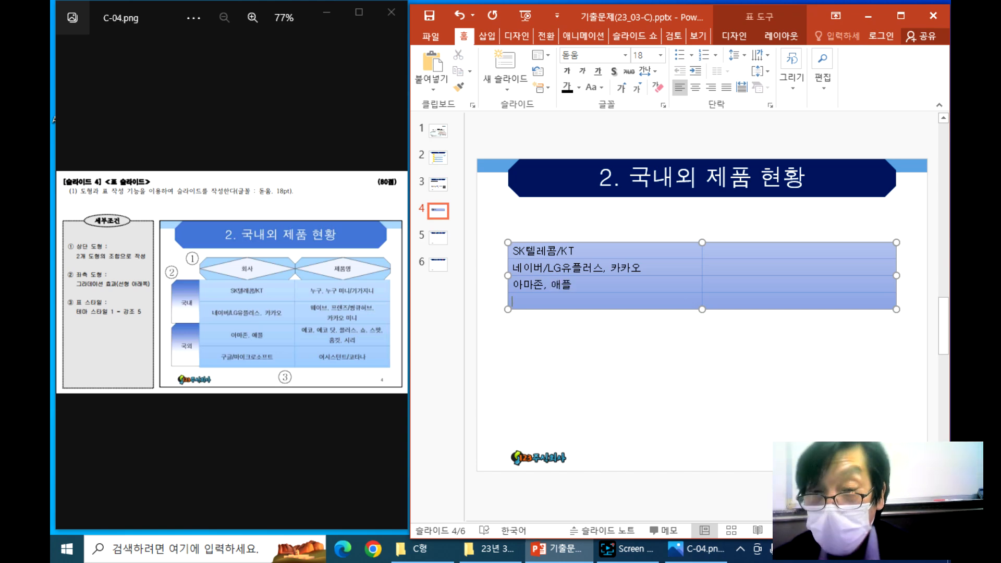
text(구글)
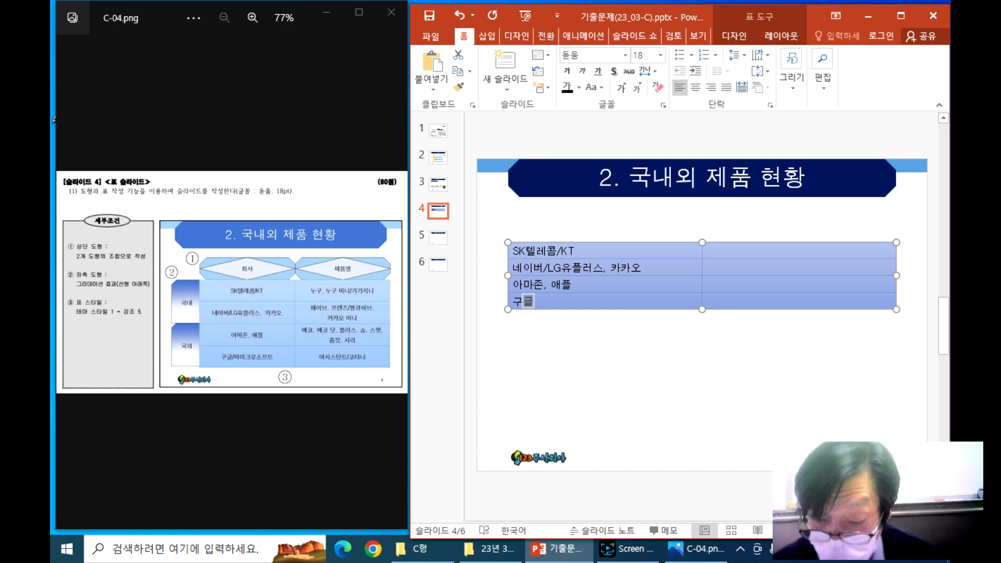
key(Hangul)
text(/)
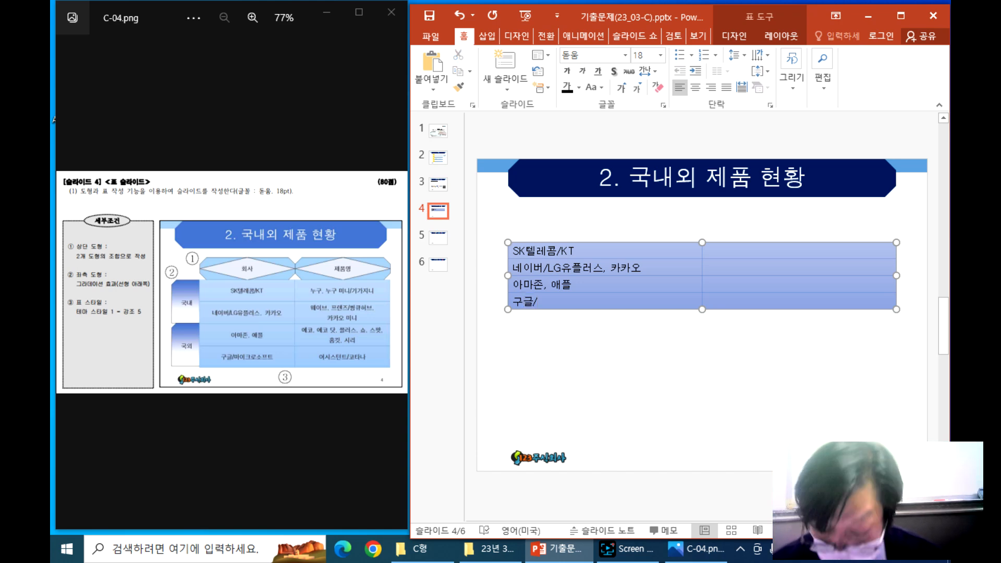
key(Hangul)
text(마이크로소)
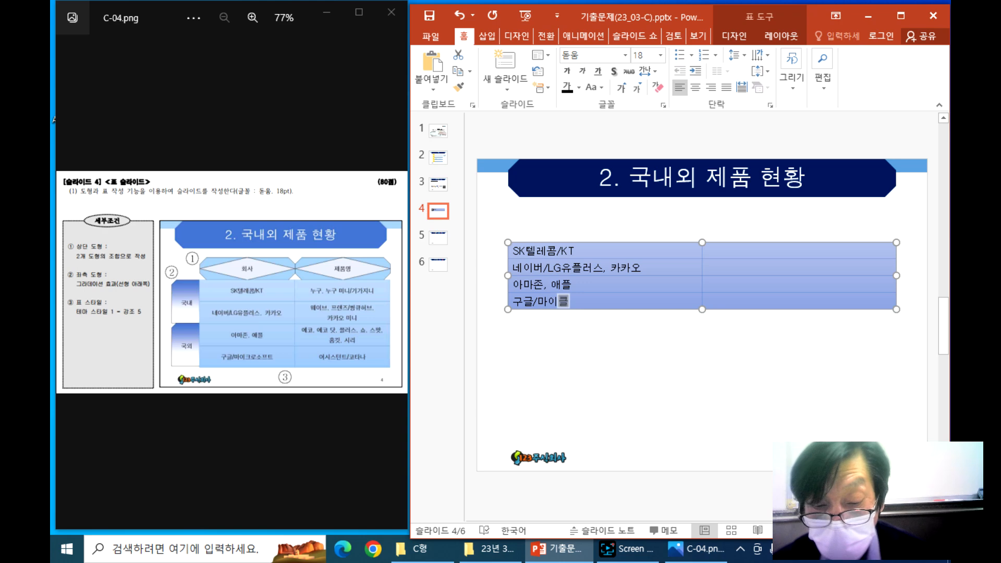
text(프트)
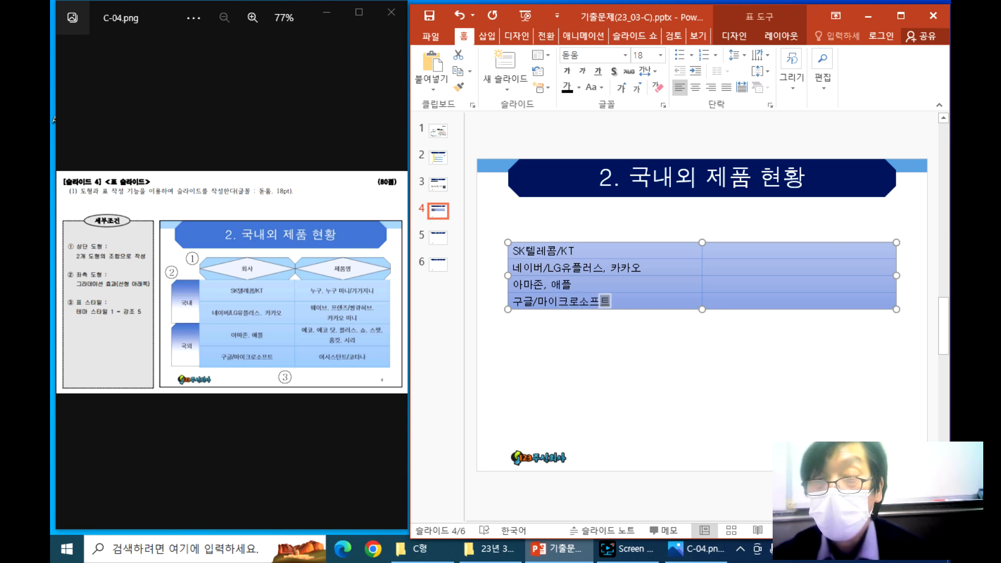
- Narrow the table's first column so it just fits its longest text, "네이버/LG유플러스, 카카오"
click(637, 249)
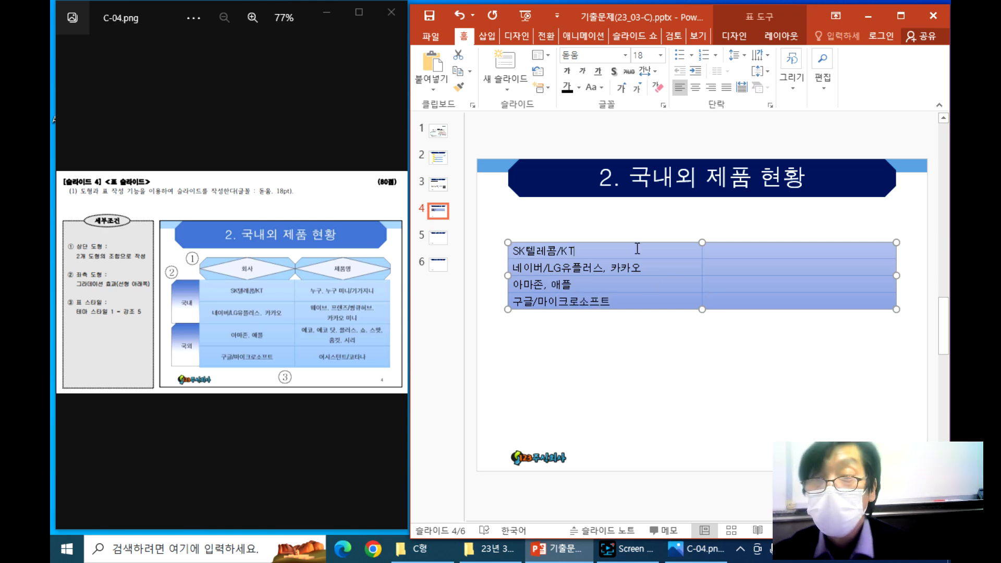
drag(633, 269, 639, 303)
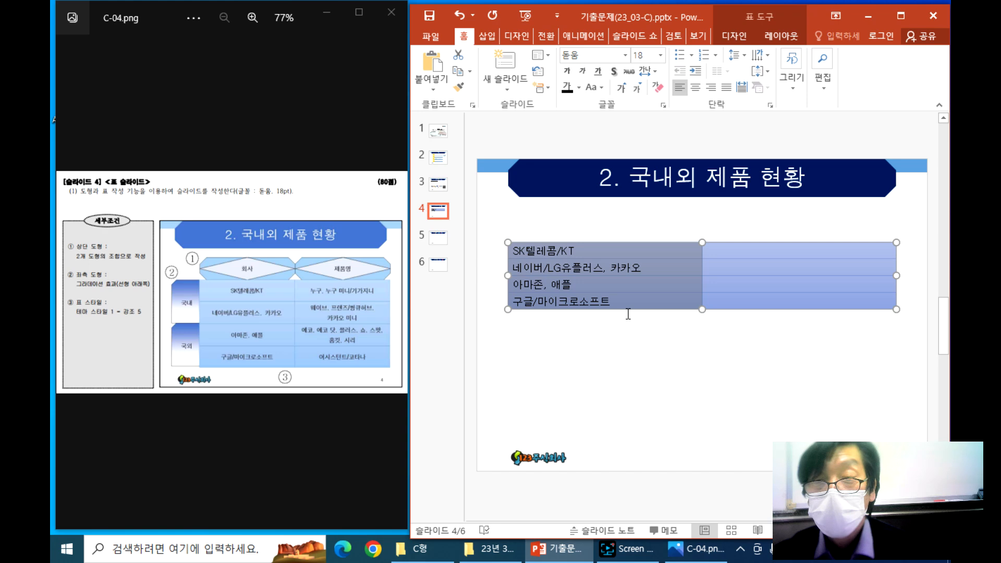
click(653, 287)
drag(702, 271, 651, 268)
- Enter "누구, 누구 미니/기가지니" in the first row of the table's second column
click(667, 252)
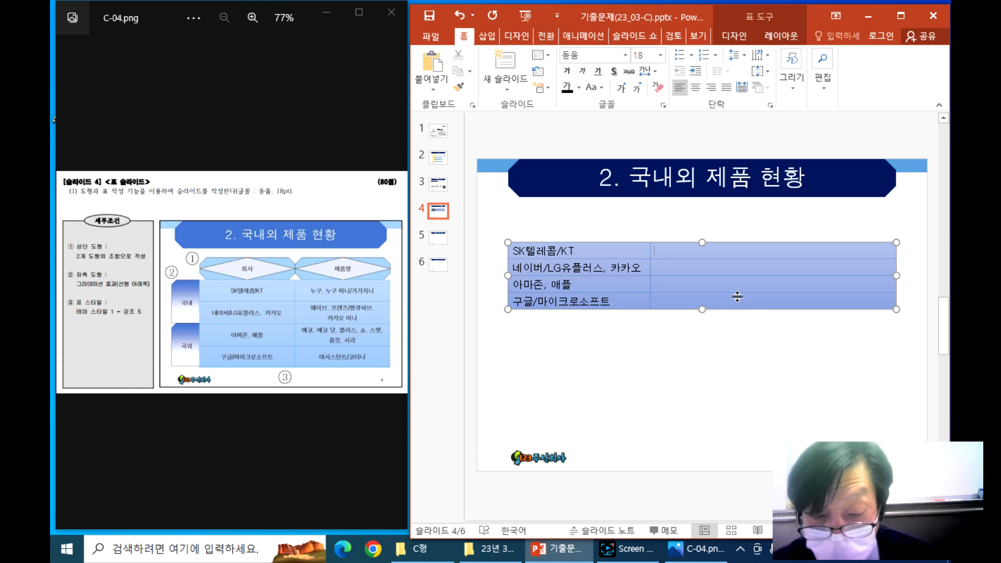
text(누구,)
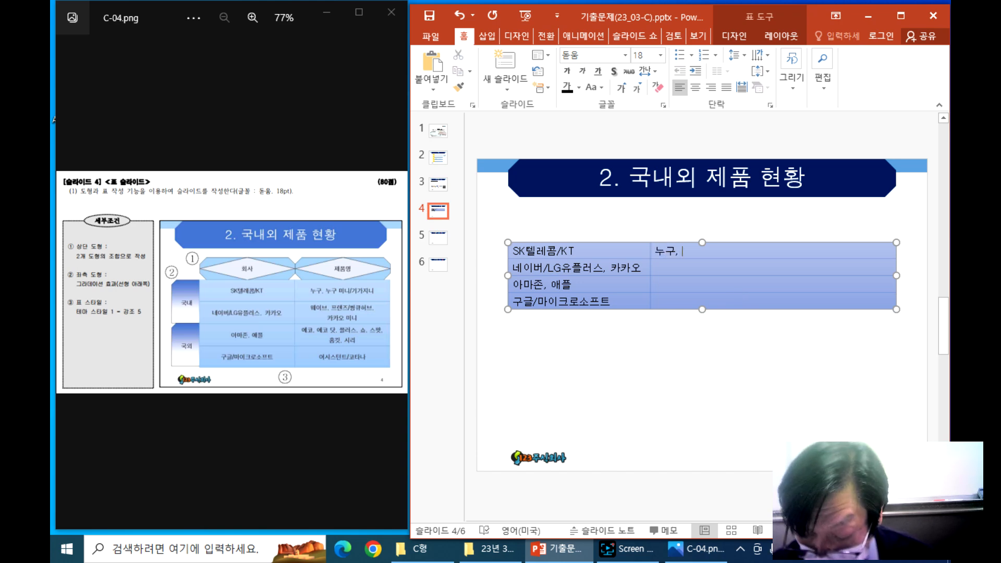
text( 누구)
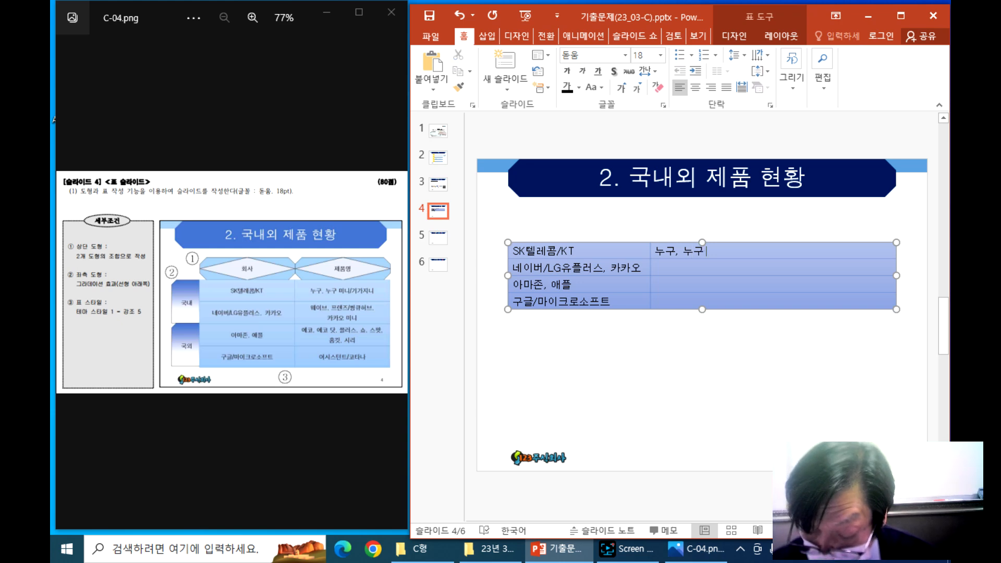
text( 미니)
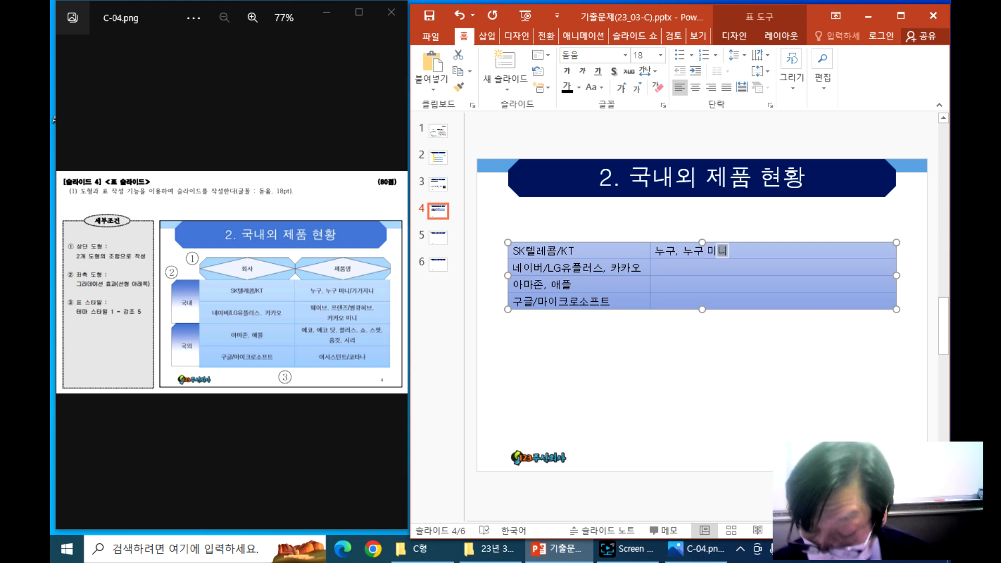
text(/)
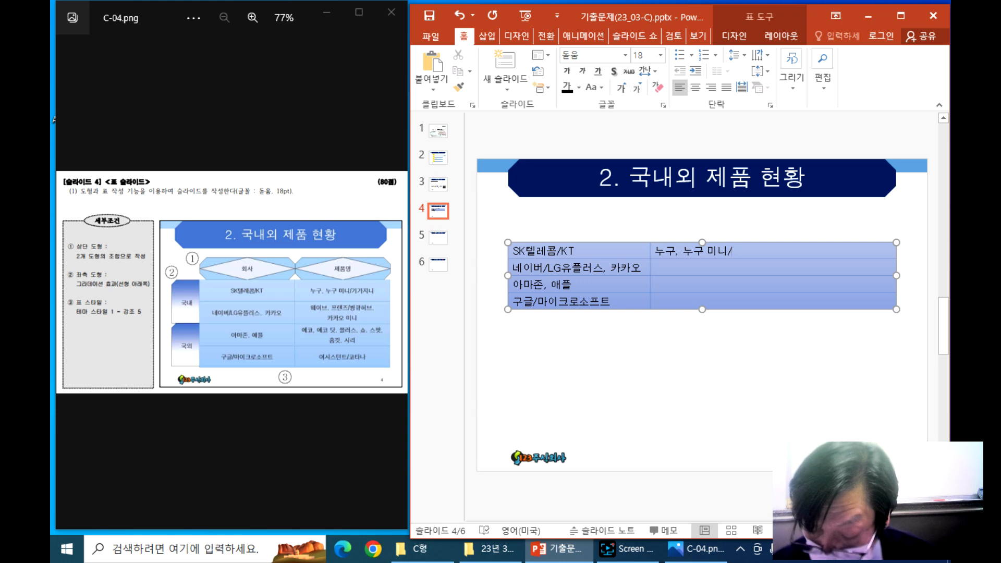
key(Hangul)
text(기가지니)
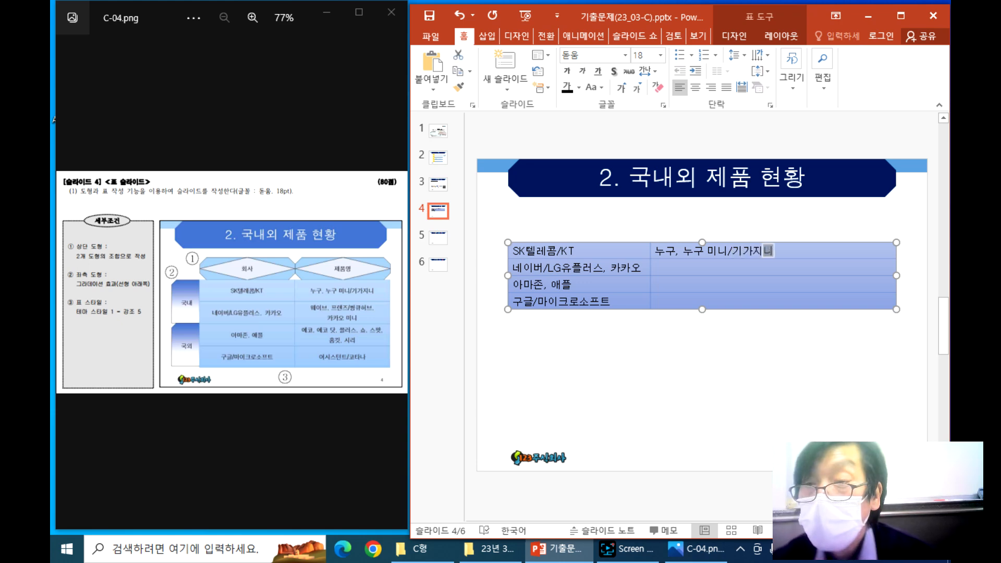
- Enter "웨이브, 프렌즈/씽큐허브," in the second row of the table's second column
key(Down)
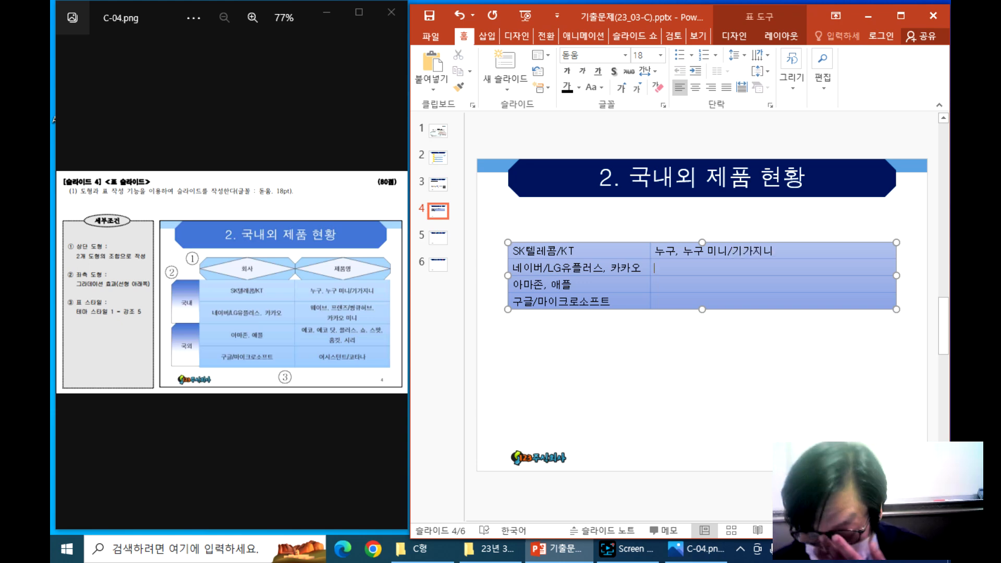
text(웨이브)
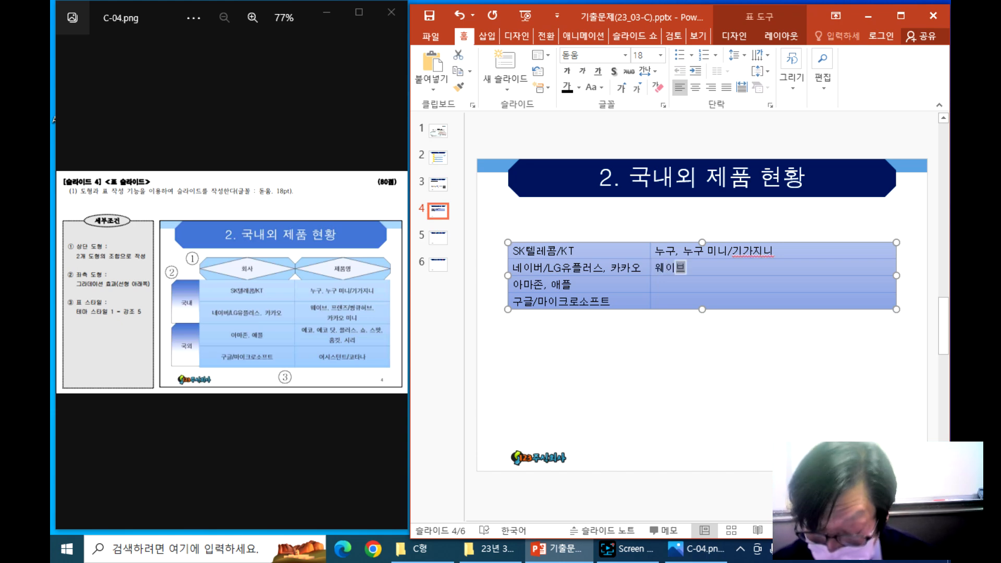
text(,)
key(Hangul)
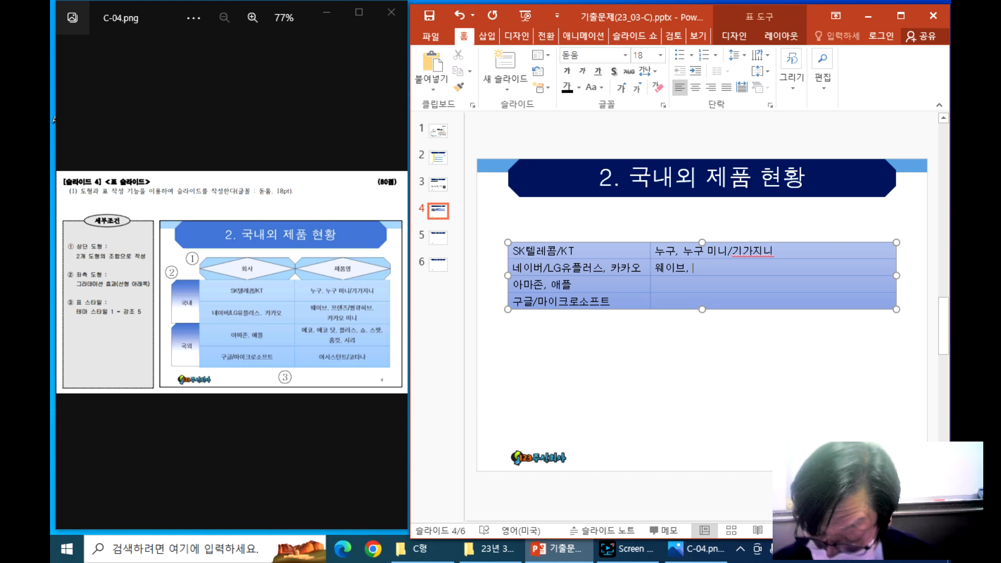
text(프렌즈)
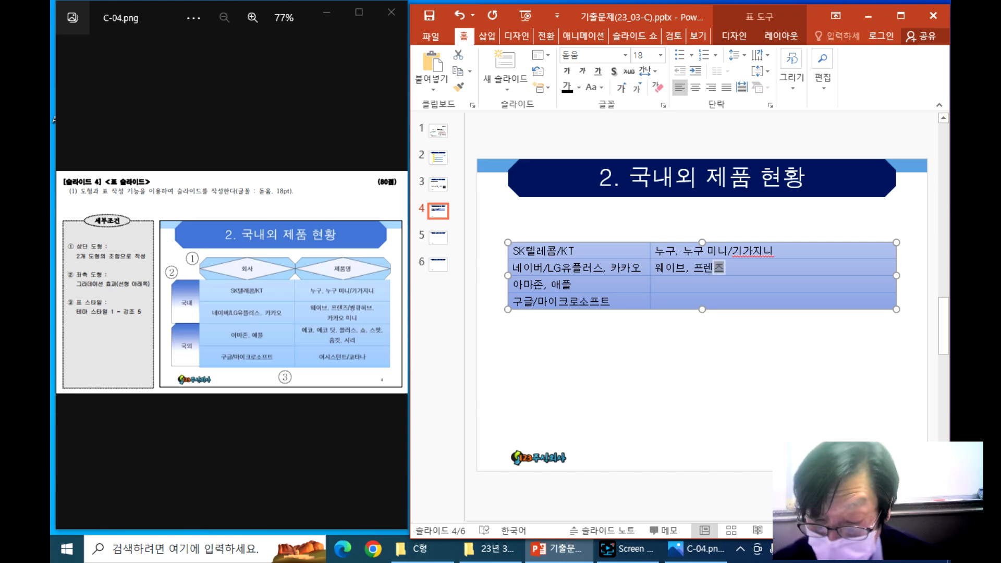
key(Hangul)
text(/)
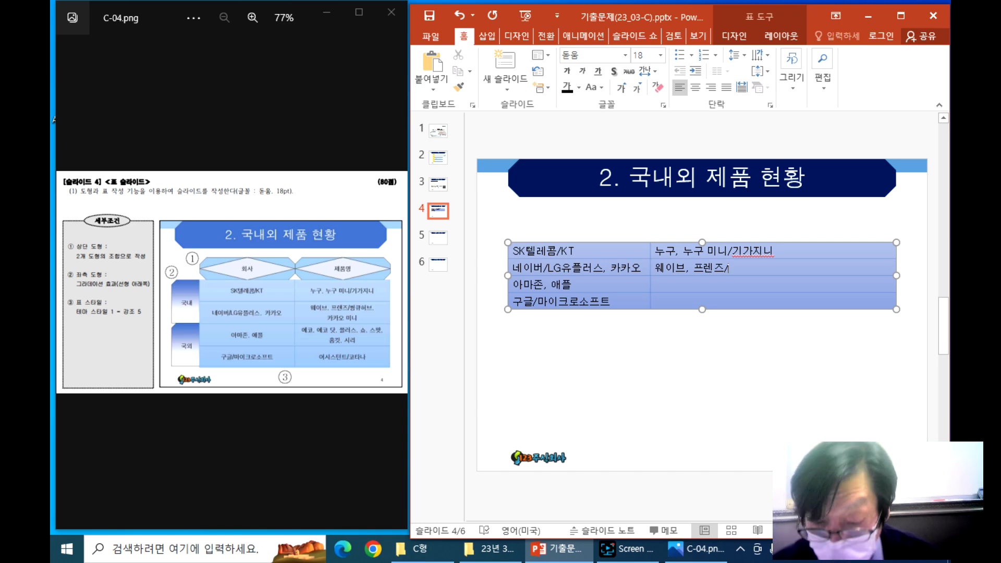
key(Hangul)
text(씨)
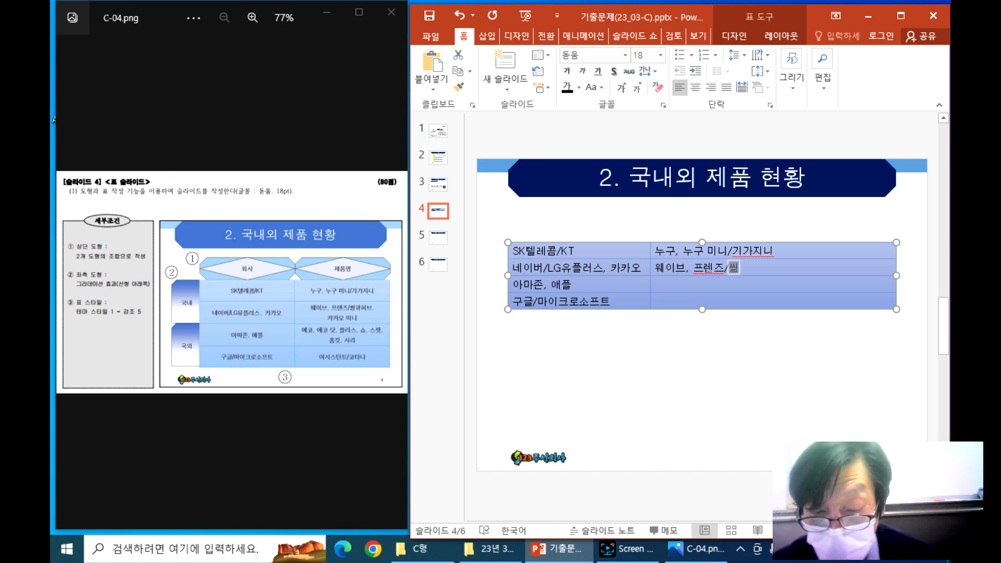
text(큐헙)
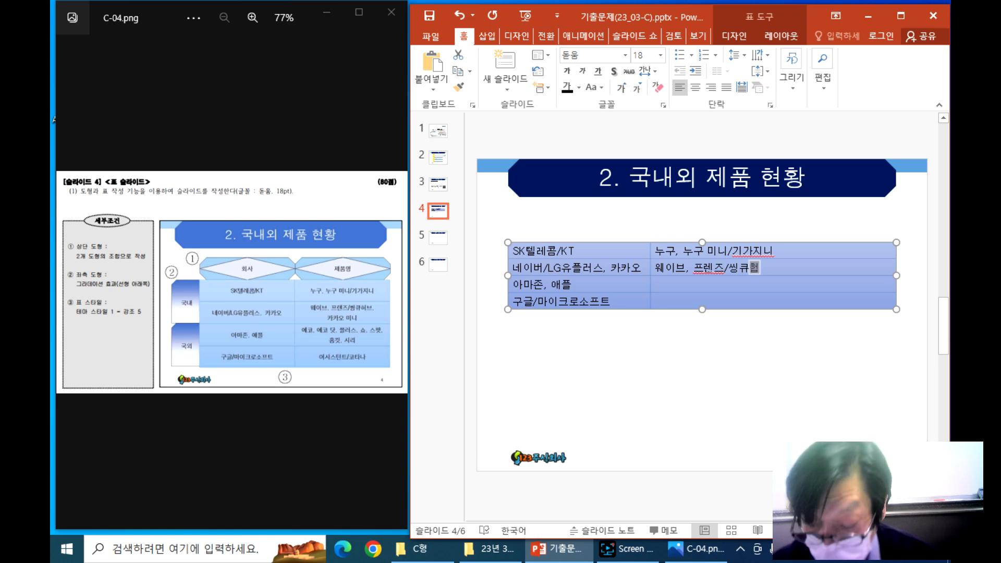
text(브)
key(Hangul)
text(,)
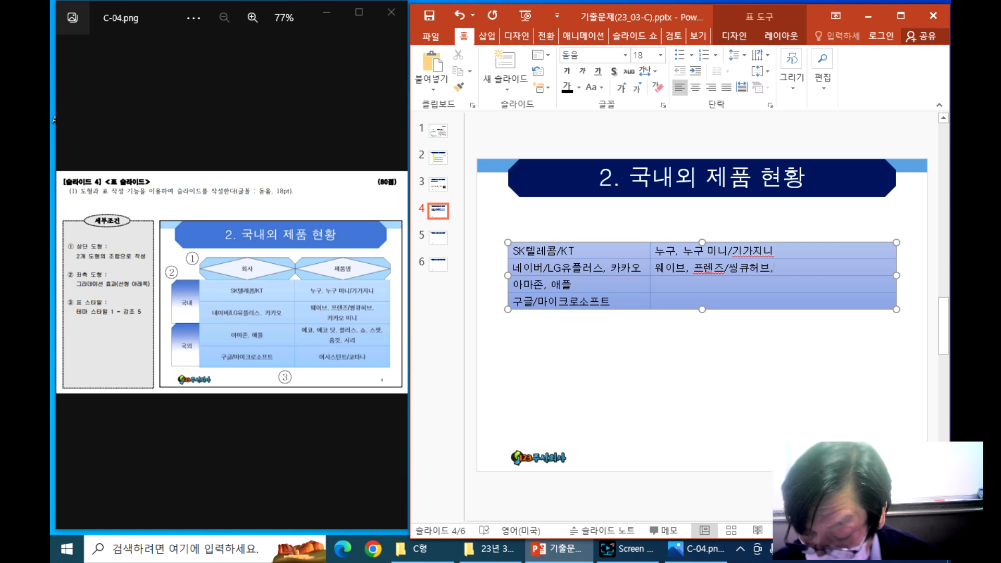
- Add "카카오 미니" on a new line in the second row of the table's second column
key(Return)
key(Hangul)
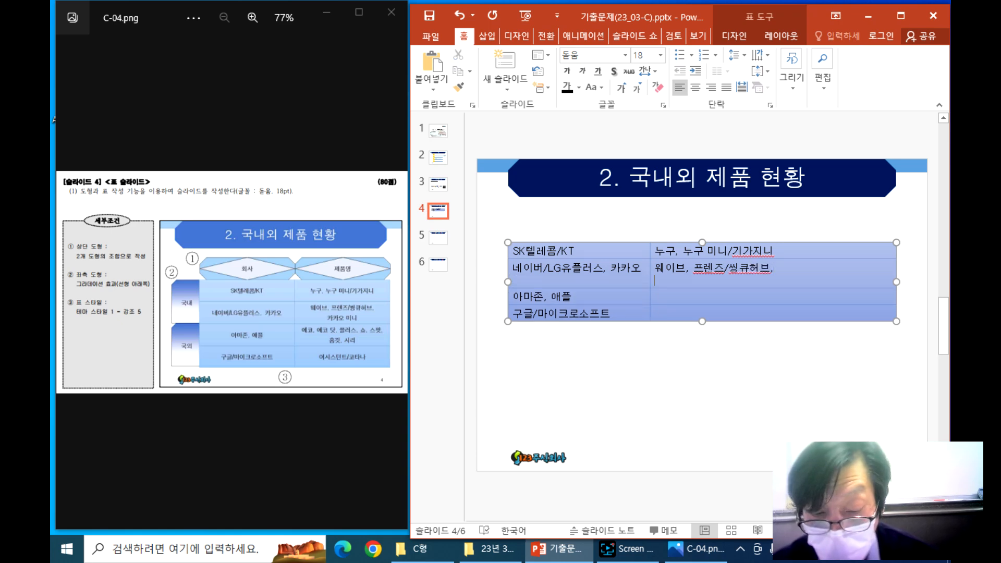
text(카카오)
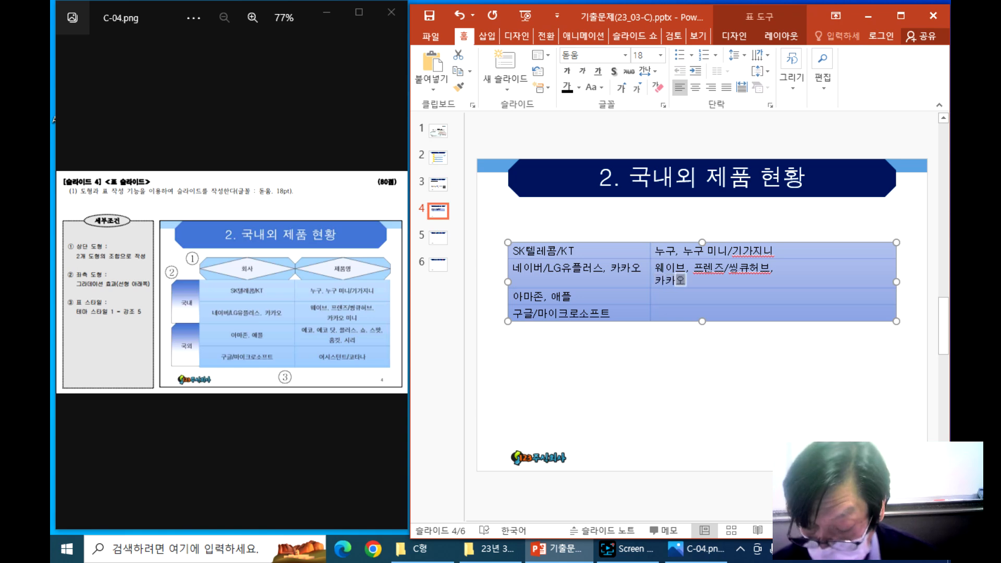
text( 미니)
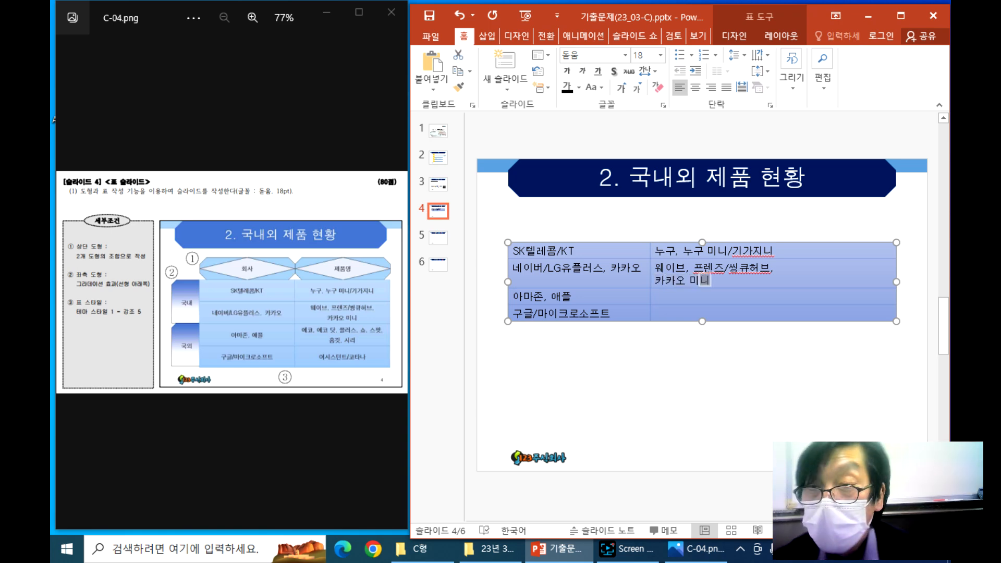
key(Down)
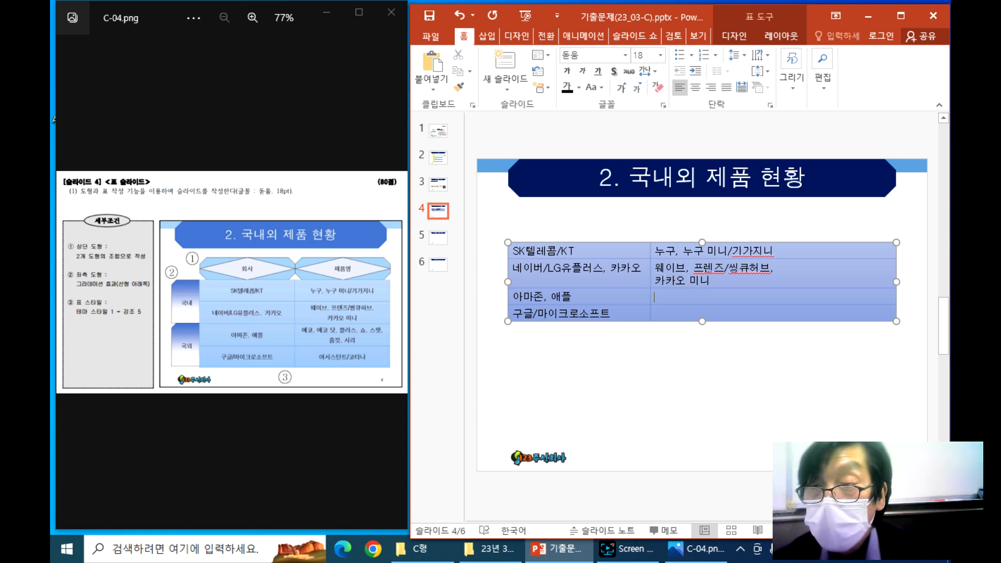
- Add the flagged words "기가지니", "프렌즈" and "씽큐허브" in the table's second column to the spelling dictionary
right_click(744, 253)
click(770, 361)
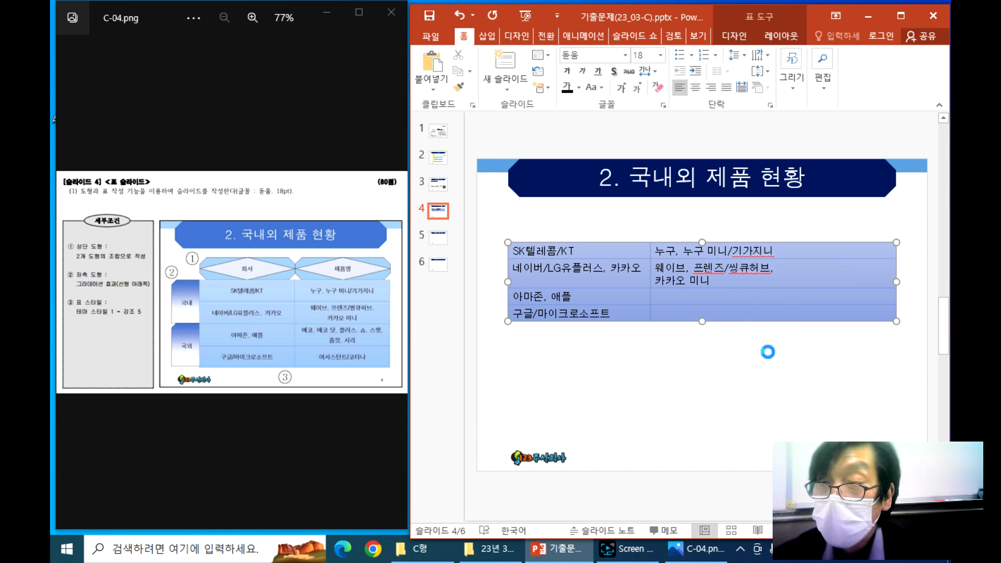
right_click(699, 267)
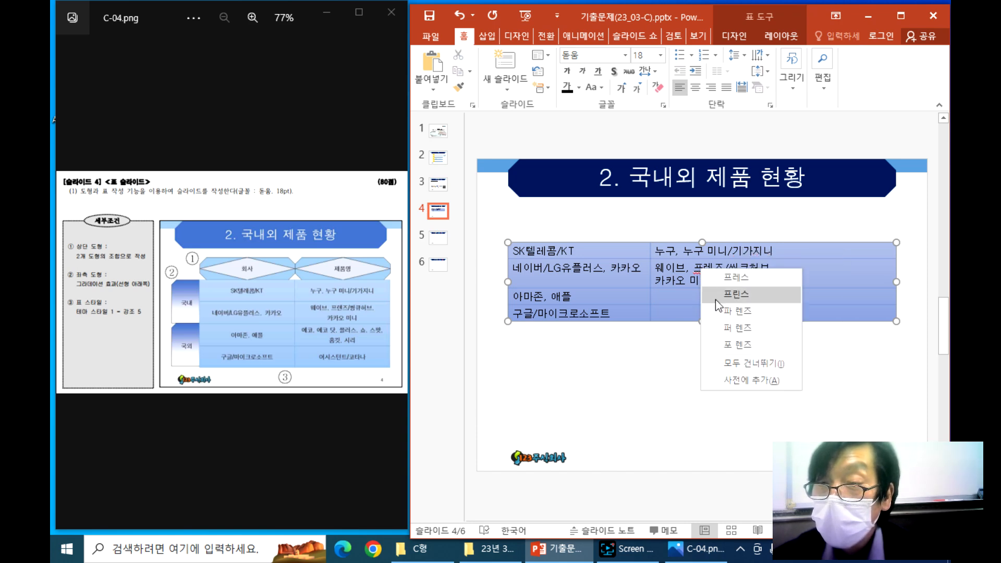
click(741, 381)
right_click(748, 269)
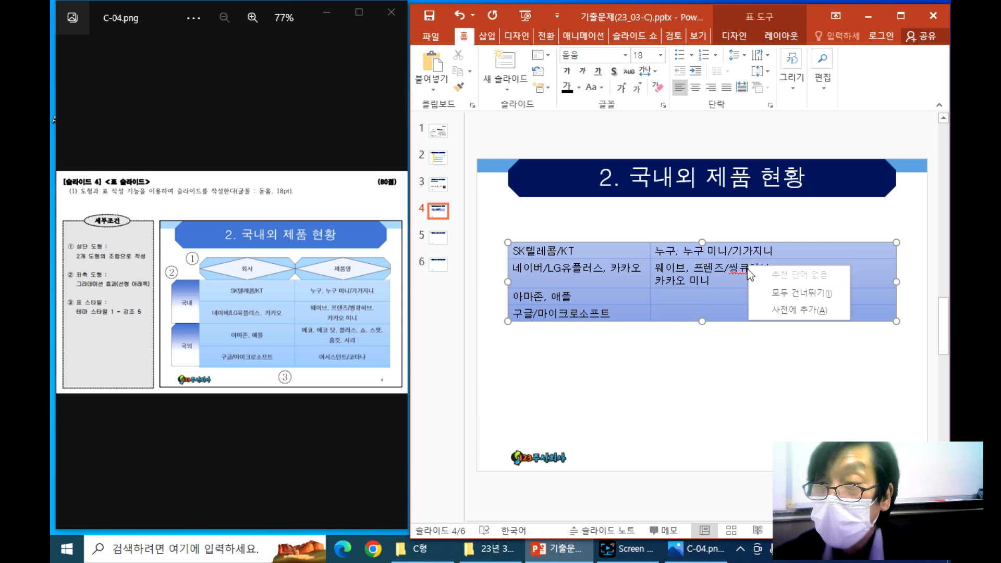
click(764, 309)
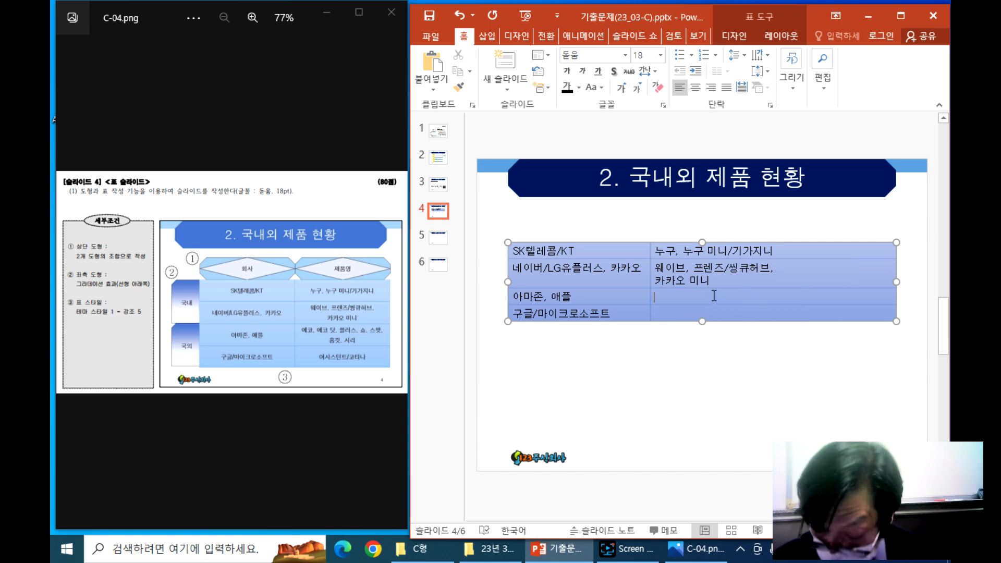
- Enter "에코, 에코 닷, 플러스, 쇼, 스팟," in the third row of the table's second column
text(ㅇ)
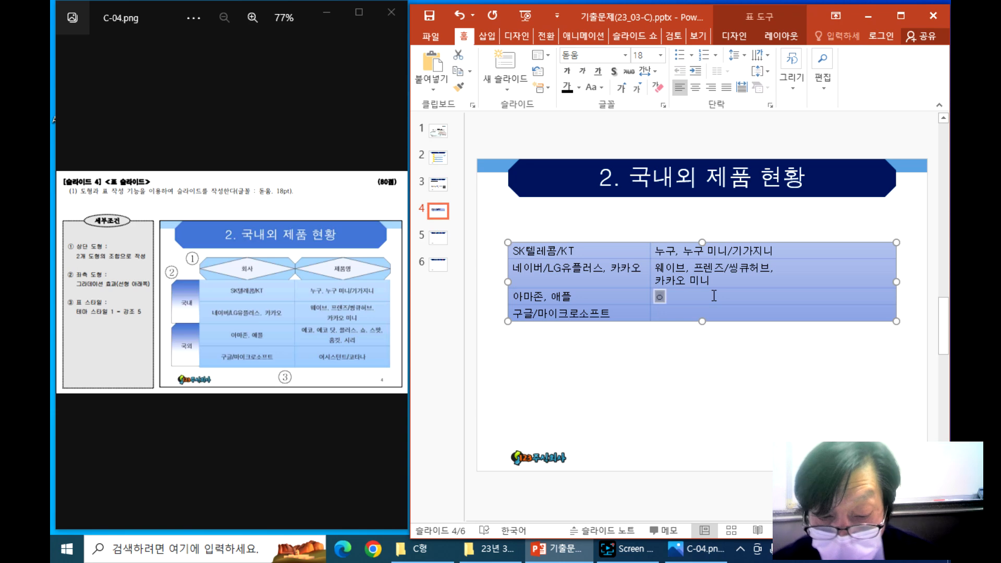
text(에코, )
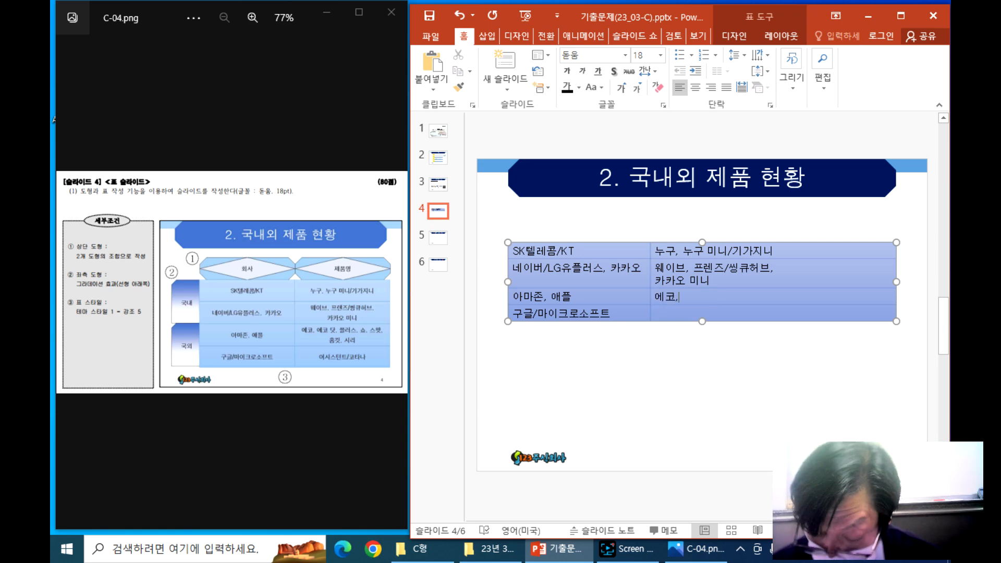
text(에)
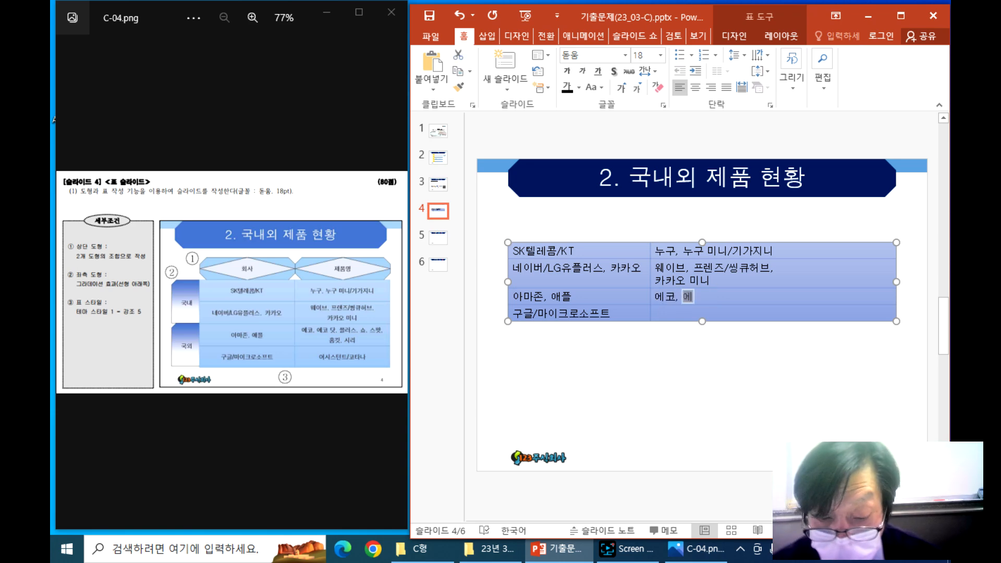
text(코ㄷㅏㅅ)
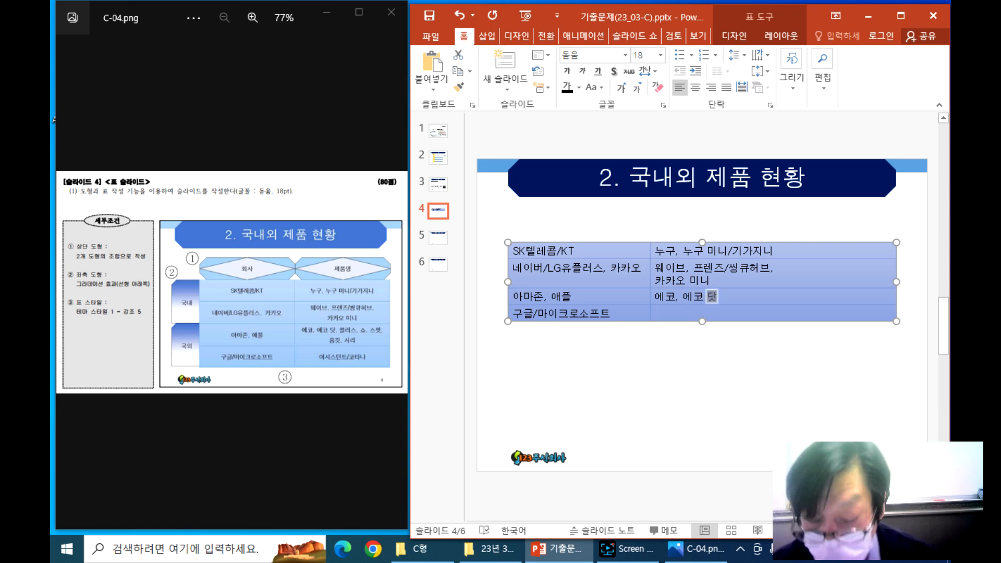
text(,)
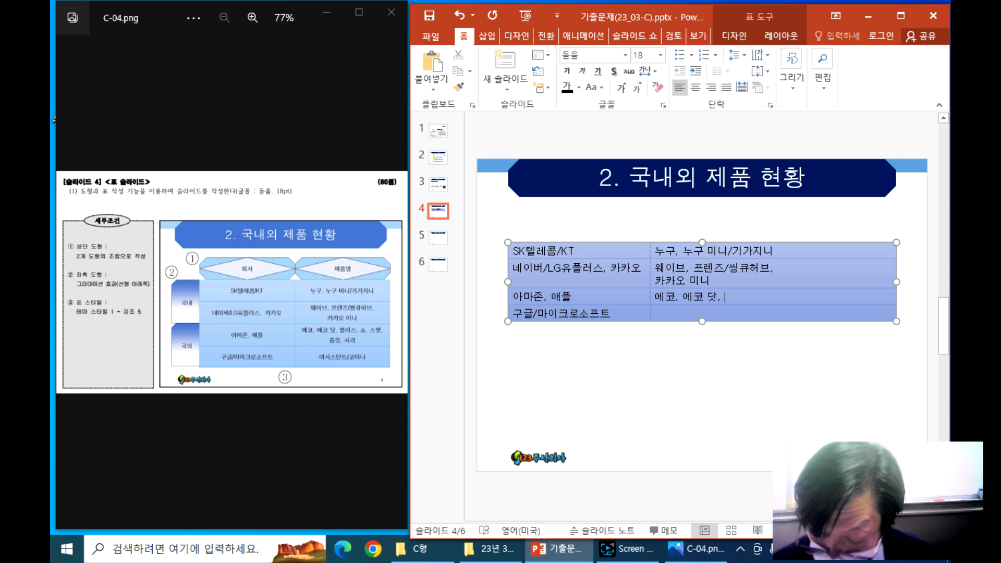
text( 플러스)
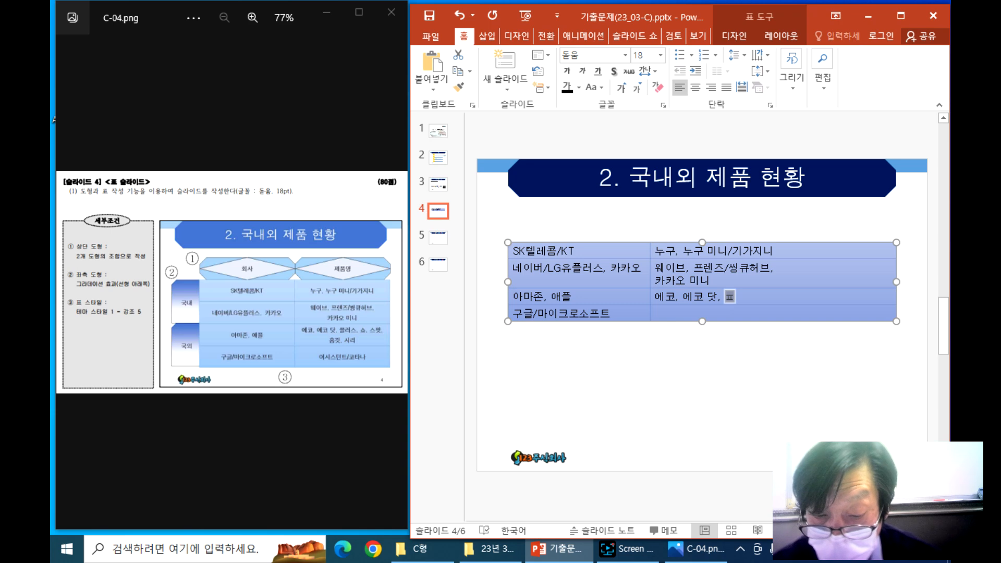
text(,)
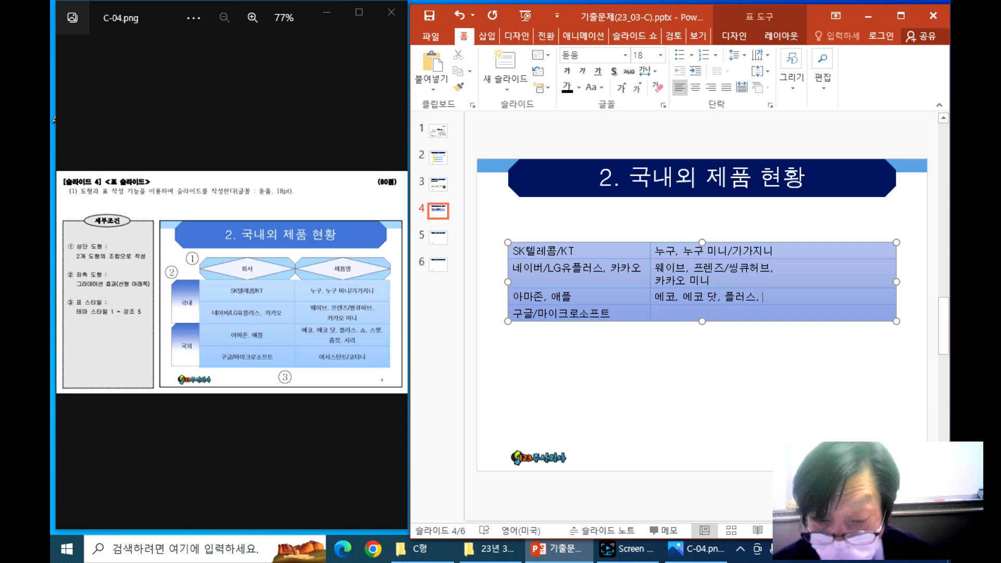
text( ㅅㅛ,)
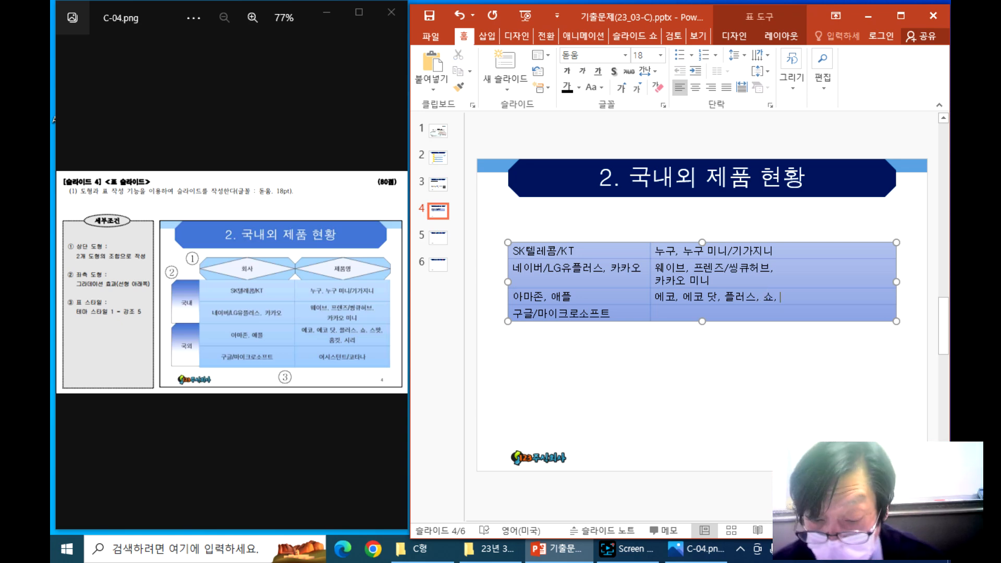
text( 스파ㅅ,)
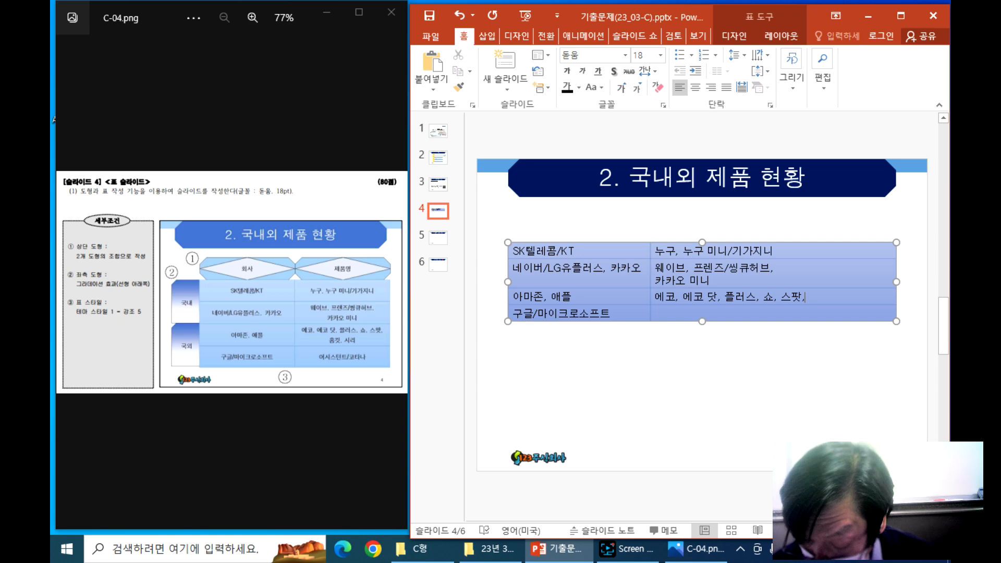
- Add "홈킷, 시리" on a new line in the third row of the table's second column
key(Return)
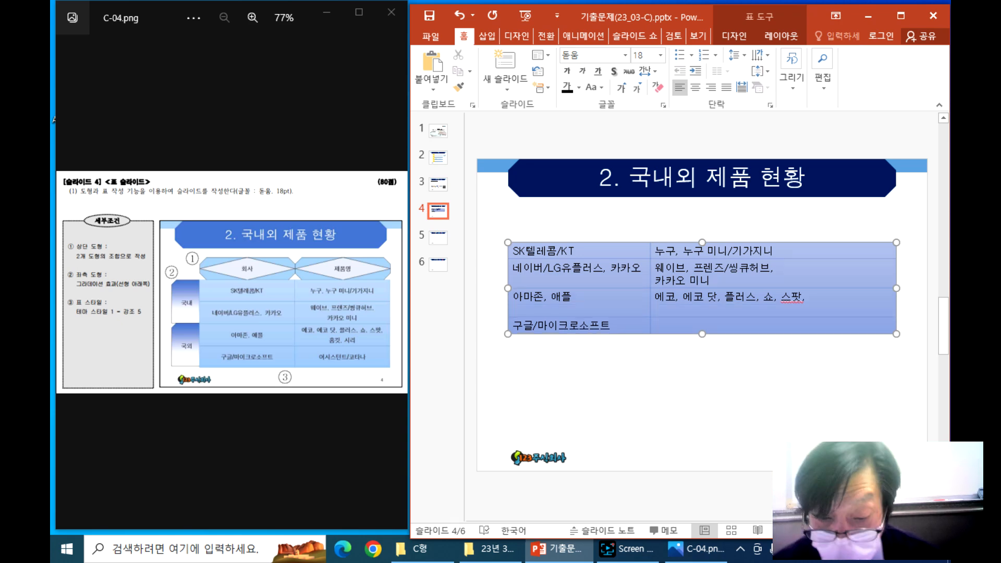
text(홈)
text(키)
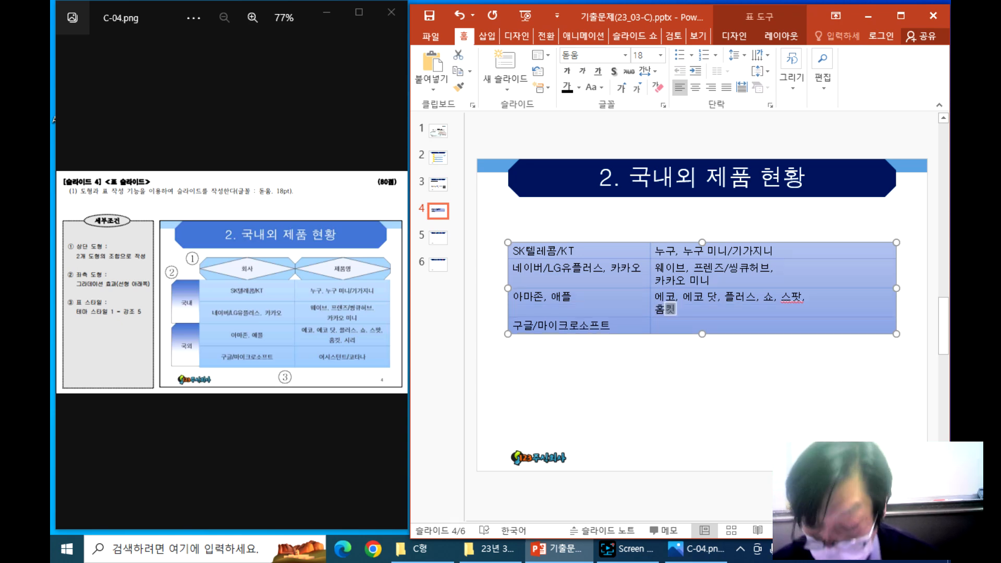
text(, 시리)
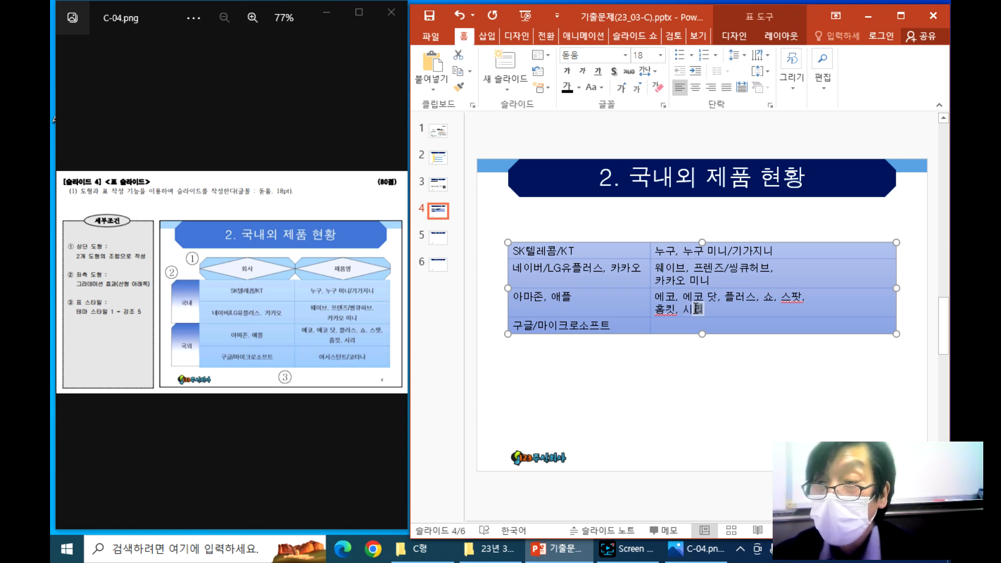
- Add the flagged words "스팟" and "홈킷" in the table's third row to the spelling dictionary
right_click(791, 301)
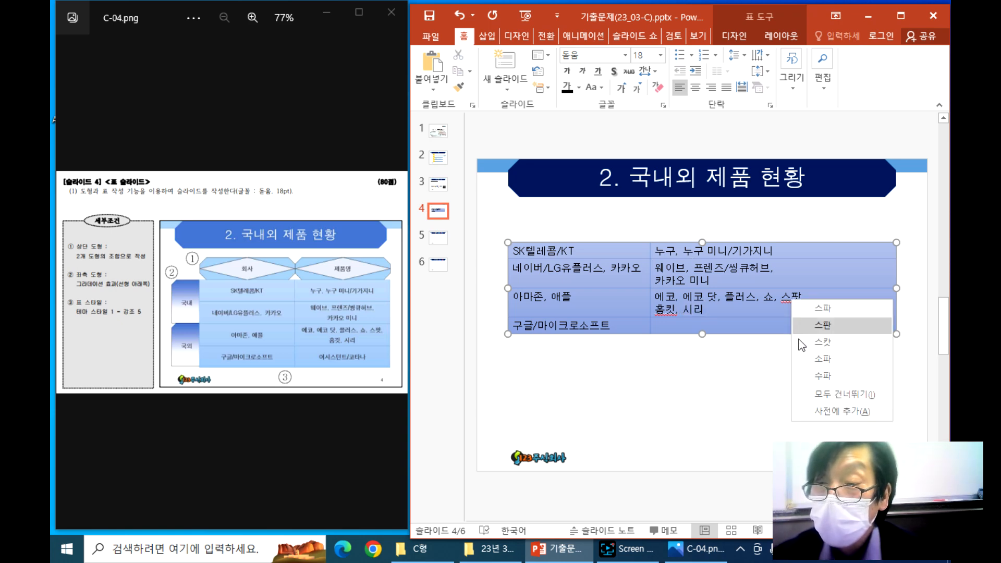
click(829, 411)
right_click(668, 310)
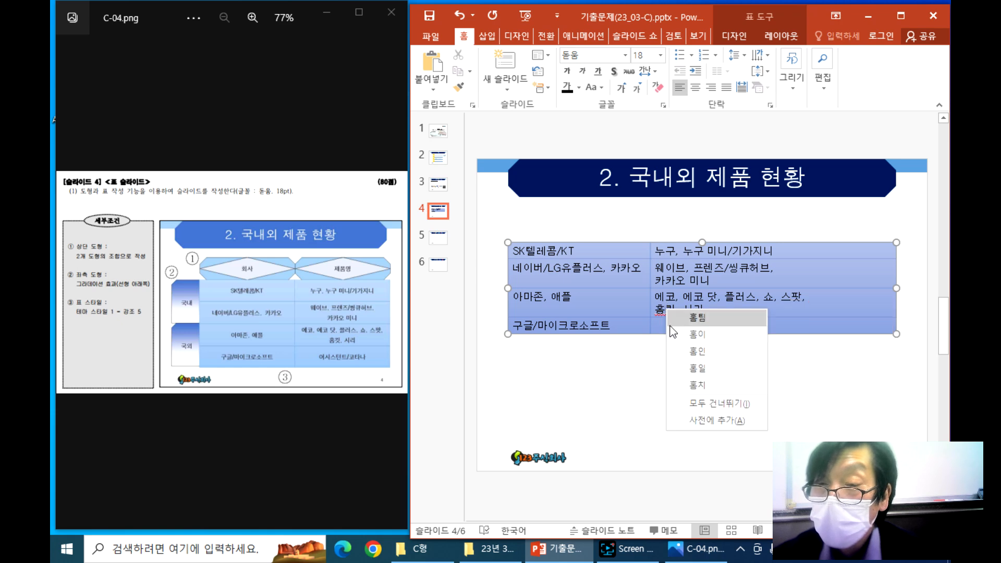
click(699, 420)
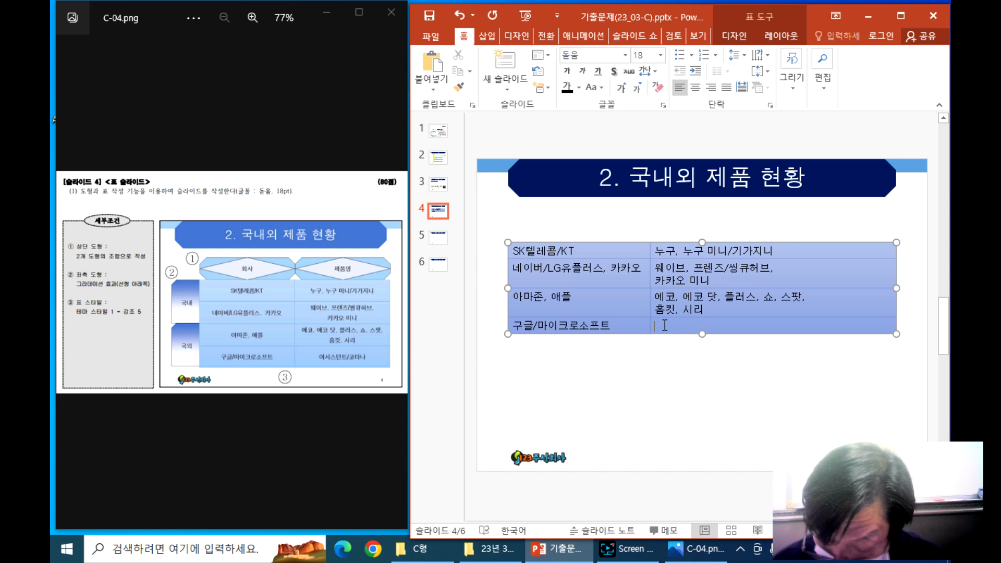
- Enter "어시스턴트/코타나" in the fourth row of the table's second column
text(시스)
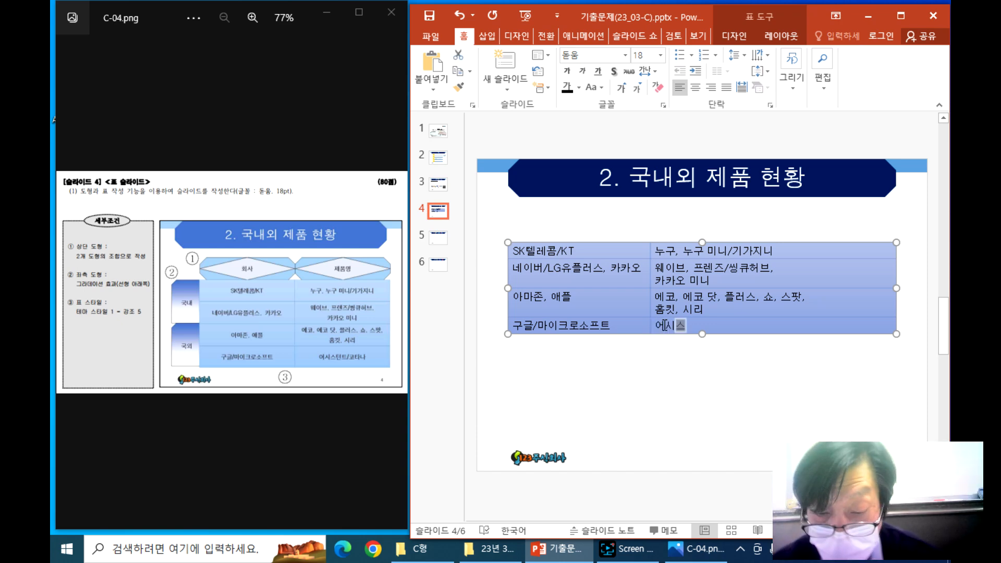
text(턴트)
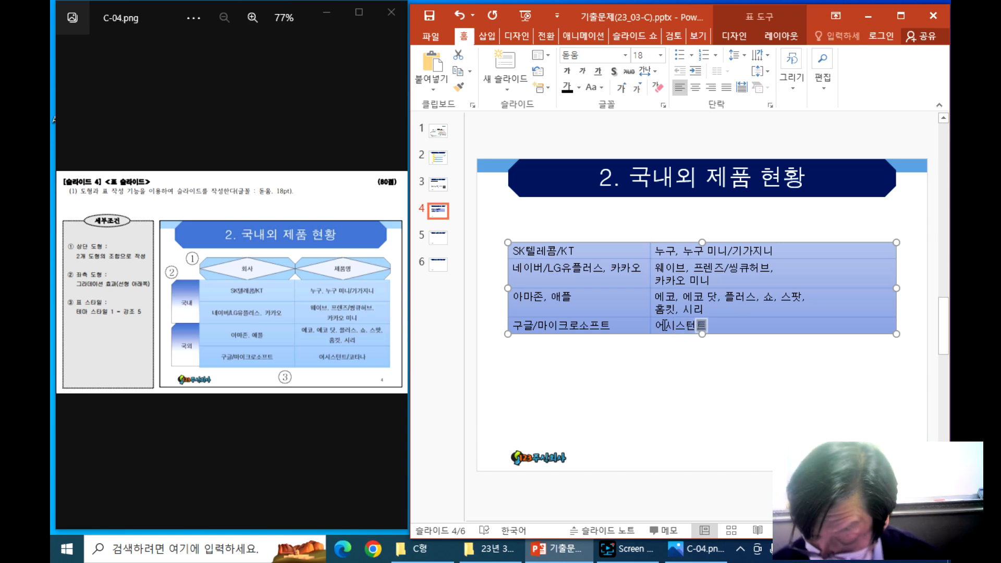
text(/)
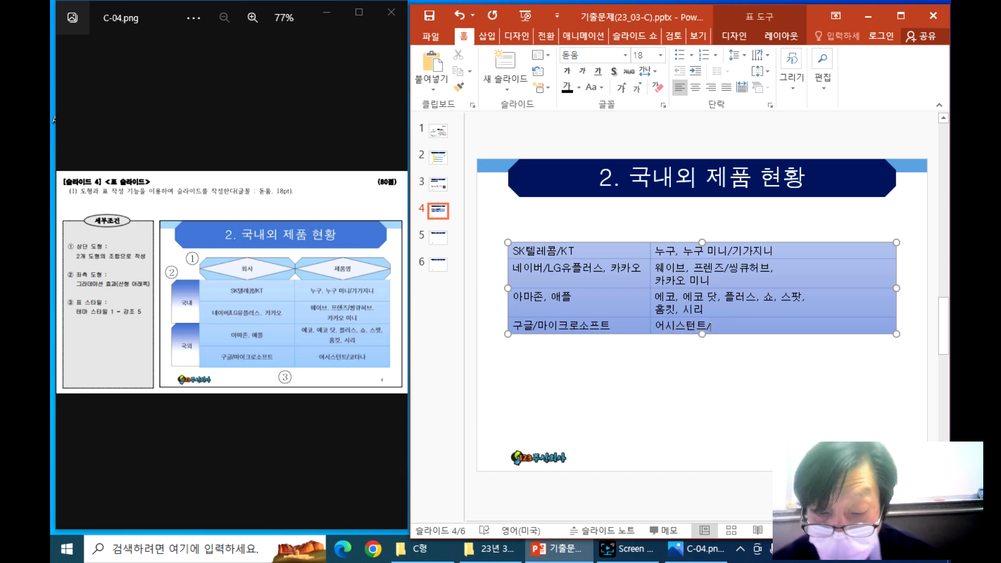
key(Hangul)
text(코타나)
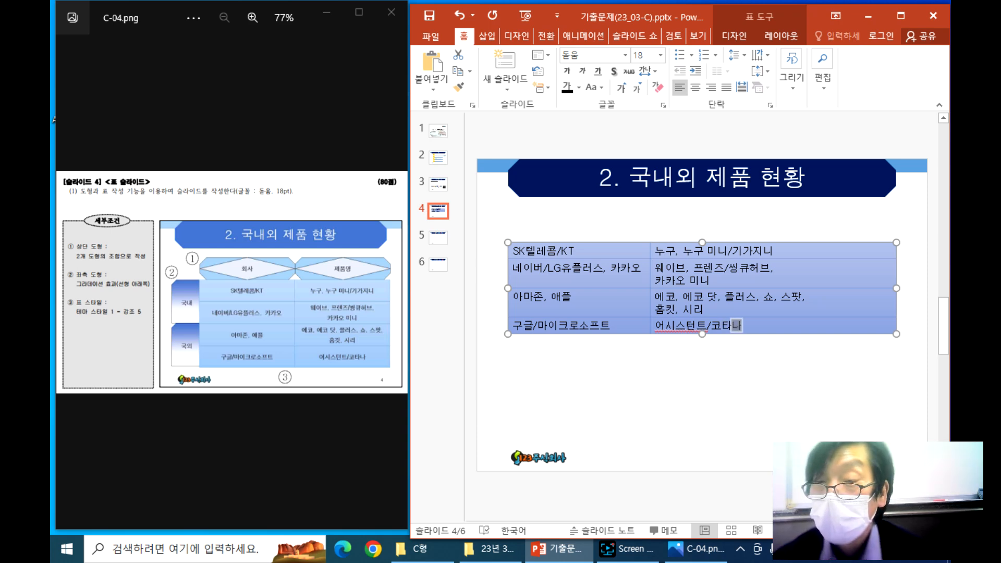
- Add the flagged words "어시스턴트" and "코타나" in the table's last row to the spelling dictionary
right_click(669, 325)
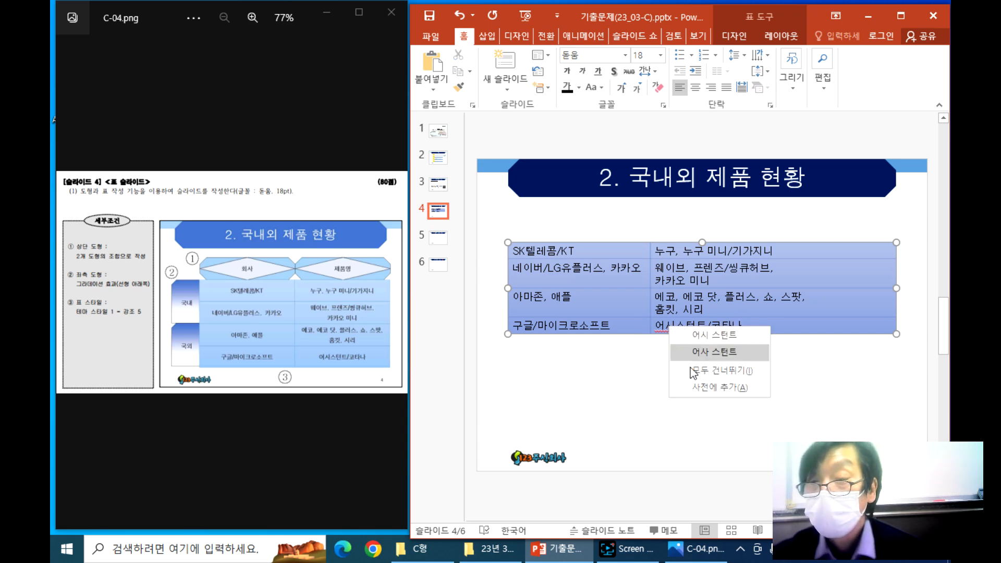
click(697, 388)
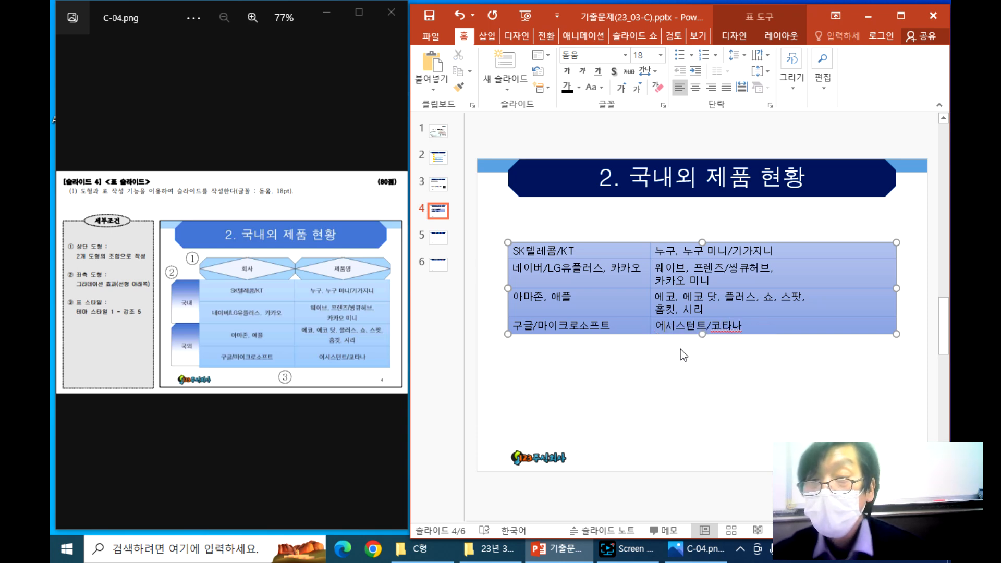
right_click(733, 324)
click(755, 434)
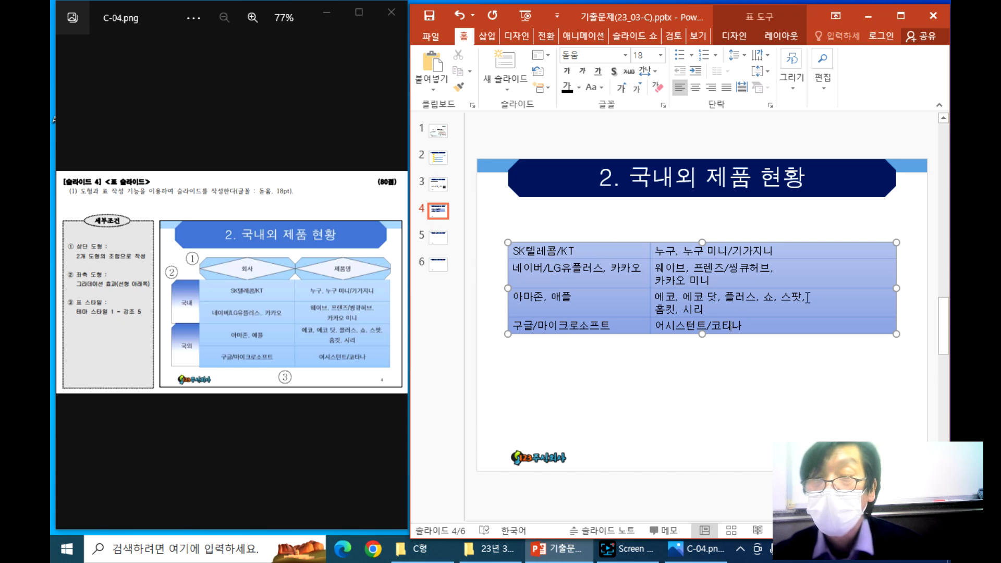
- Narrow the table from its right edge and widen the first column so "네이버/LG유플러스, 카카오" fits on one line
drag(896, 289, 833, 295)
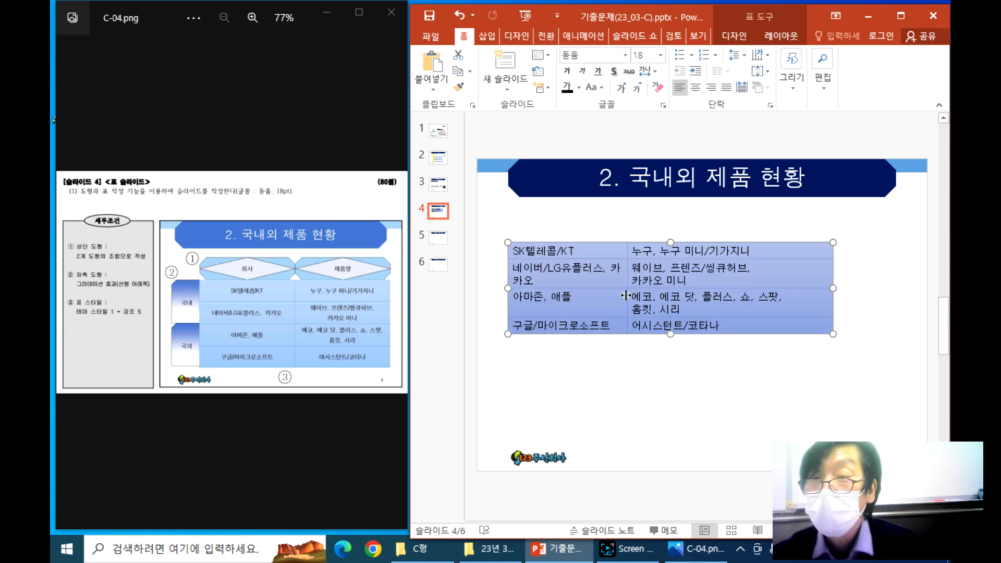
drag(626, 296, 646, 298)
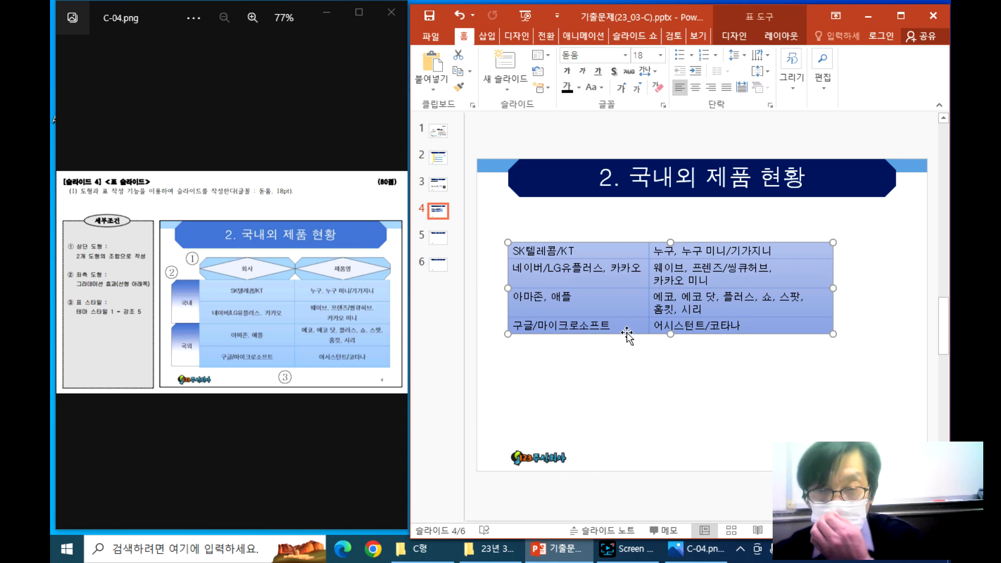
- Move the table to the slide's lower right, then extend its left edge outward and its top edge upward
drag(629, 337, 715, 437)
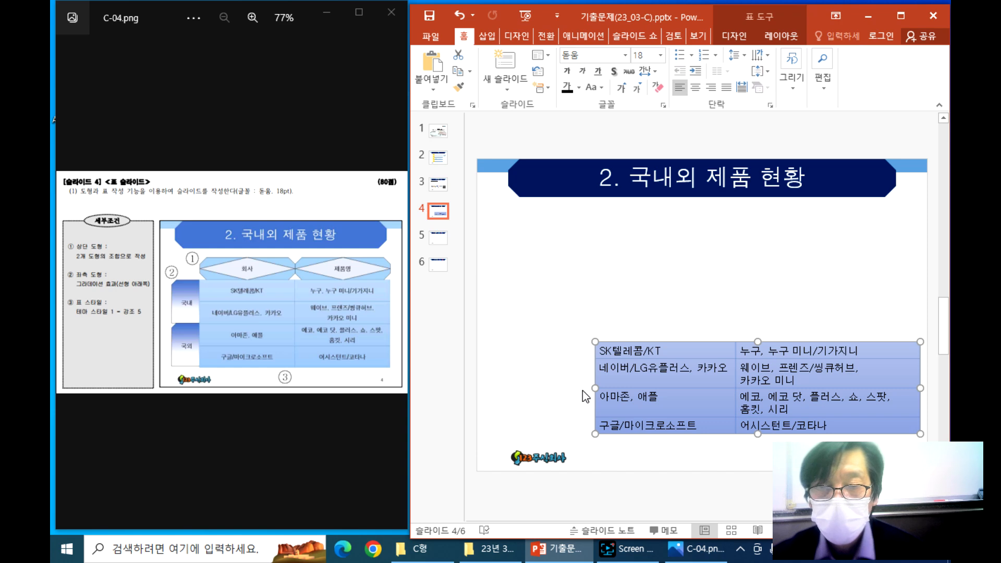
drag(593, 387, 567, 389)
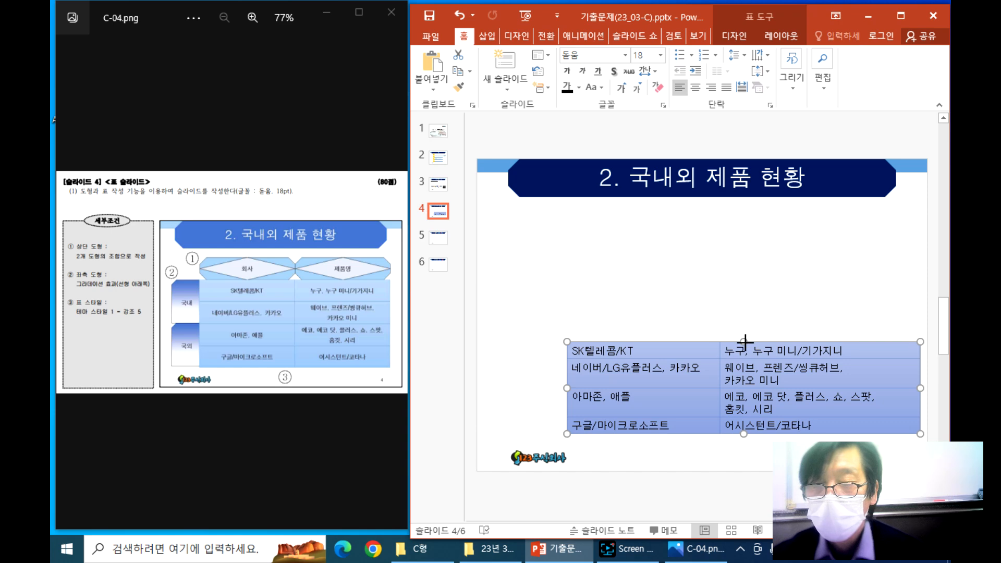
drag(744, 342, 741, 278)
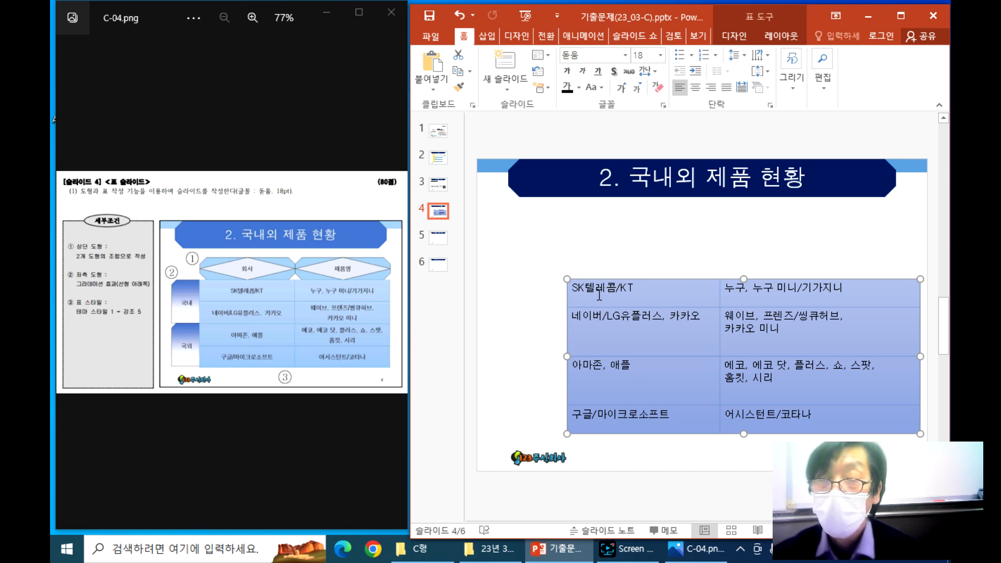
- Select all the table's cells and open the table layout options
drag(599, 295, 858, 409)
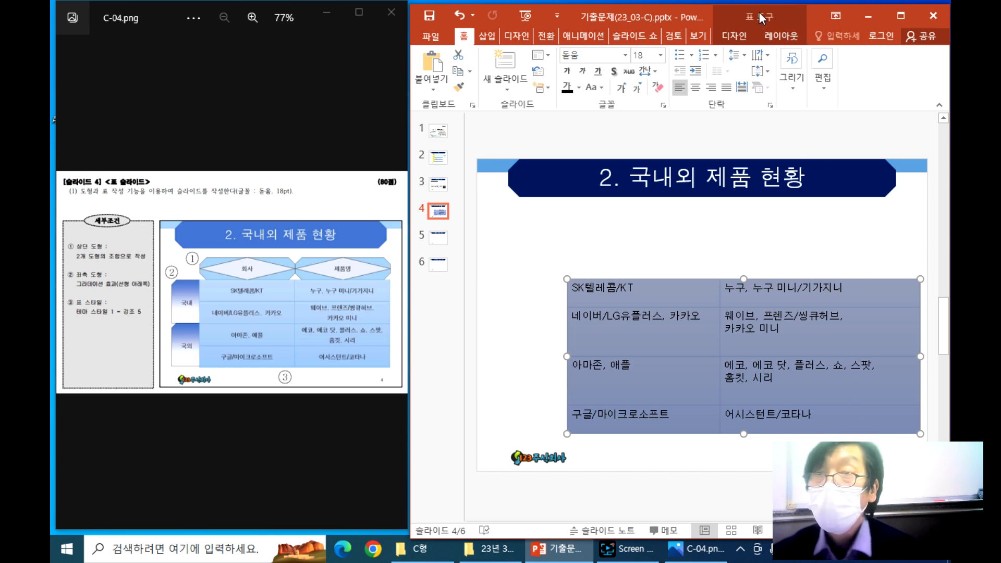
click(778, 38)
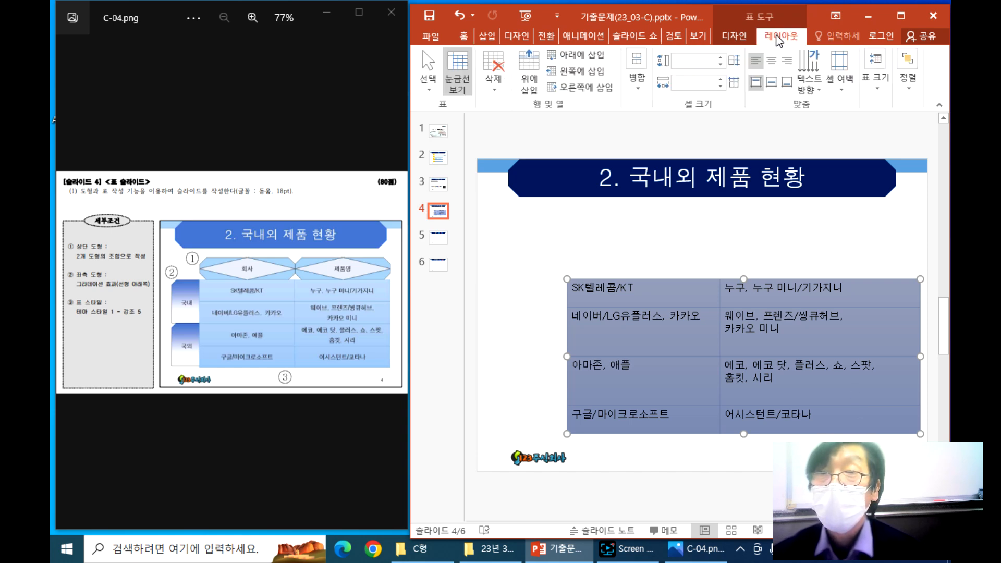
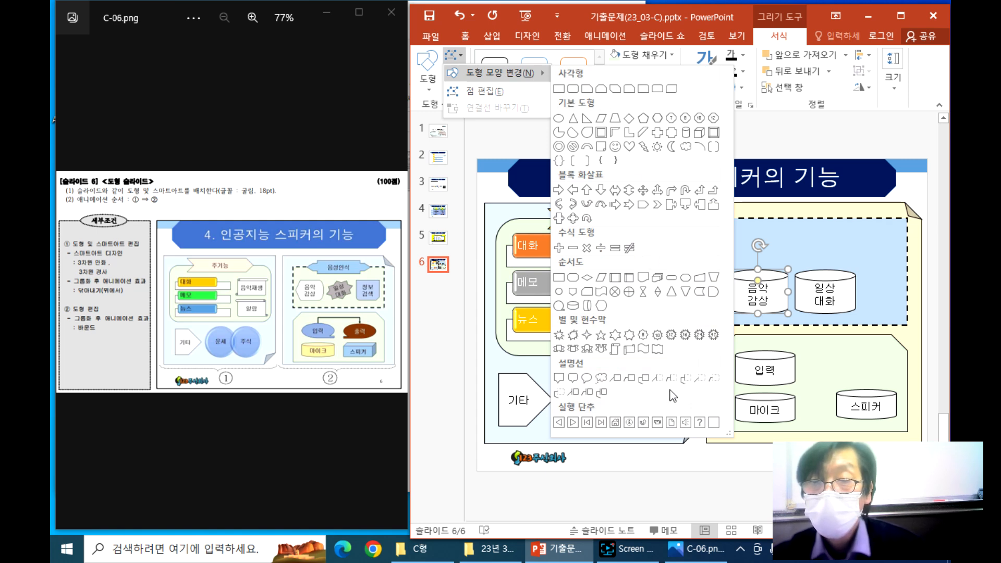
- Change the "음악 감상" cylinder on slide 6 to the flowchart Display shape
click(601, 307)
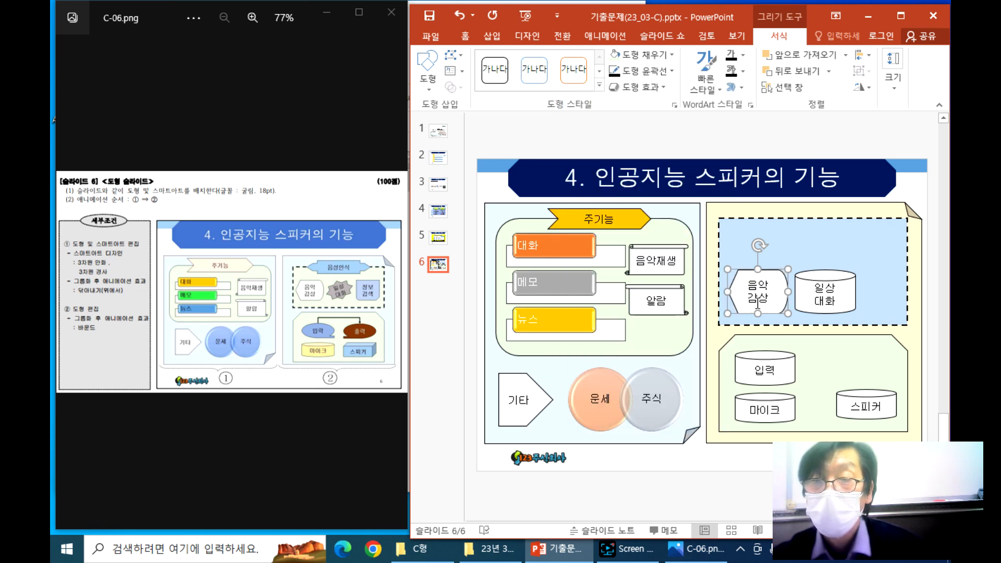
- Change the "일상 대화" cylinder to an 8-point star and tilt it slightly counterclockwise
click(844, 313)
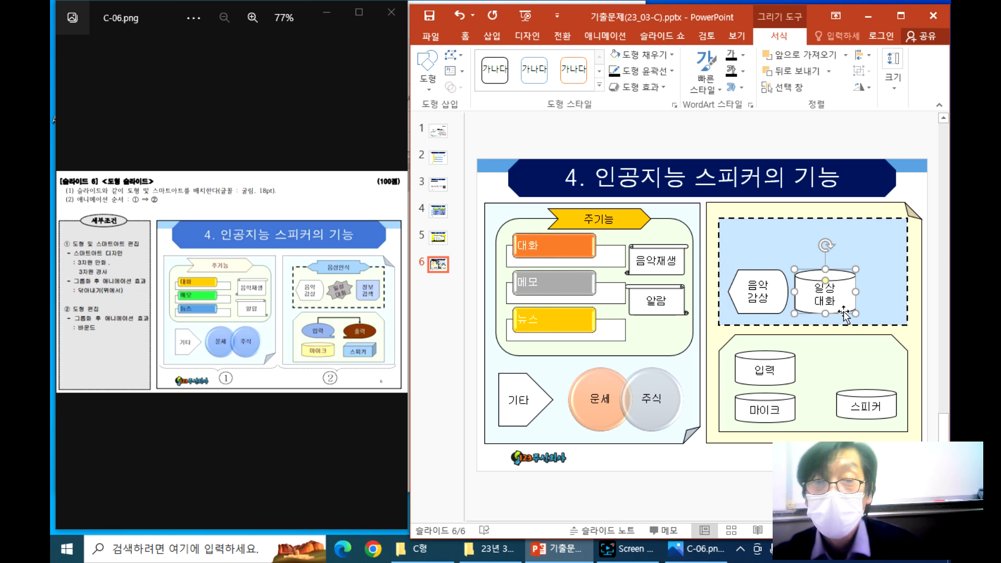
click(461, 58)
mouse_move(516, 72)
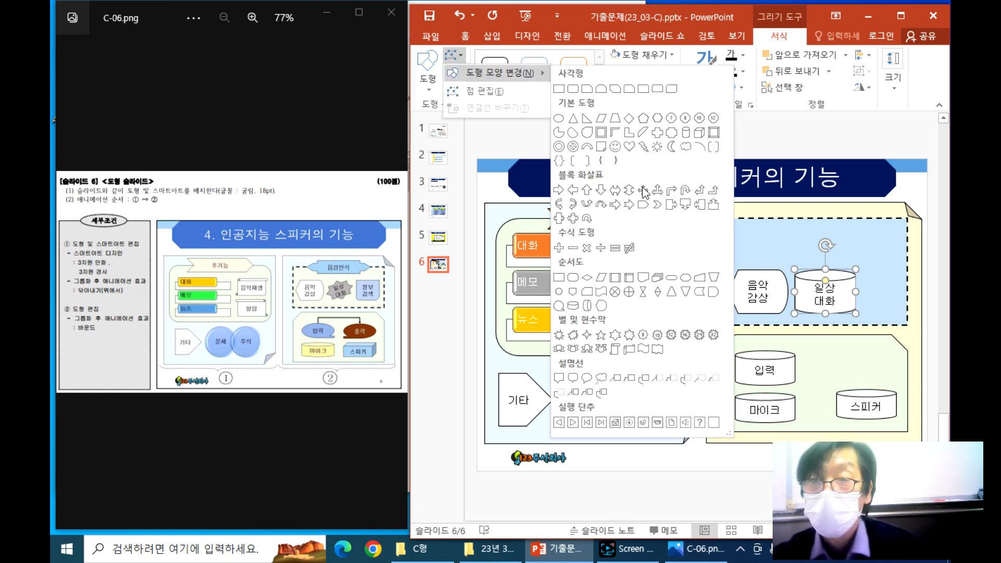
click(643, 336)
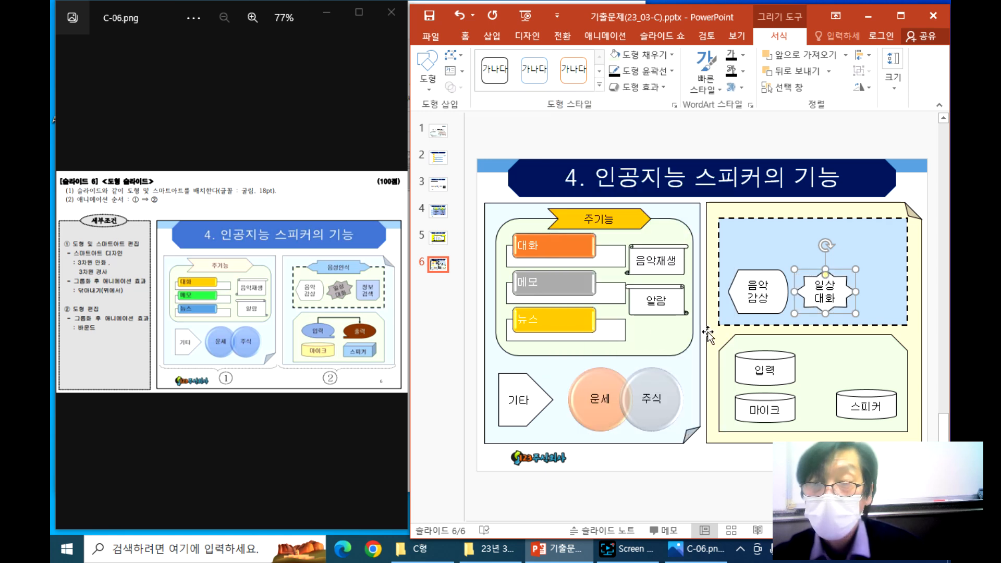
drag(826, 245, 813, 246)
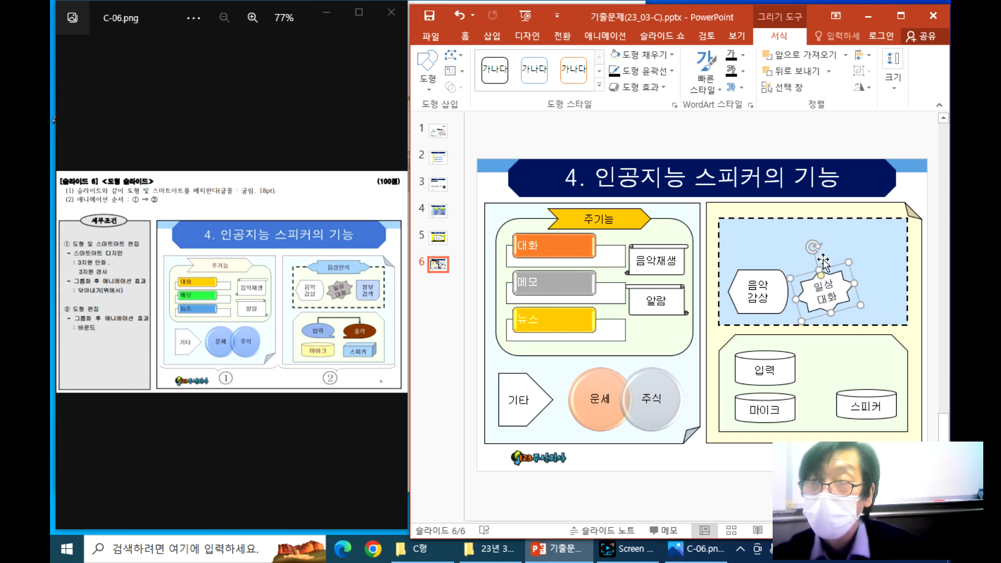
- Fill the "일상 대화" star on slide 6 with dark orange
click(672, 55)
click(675, 131)
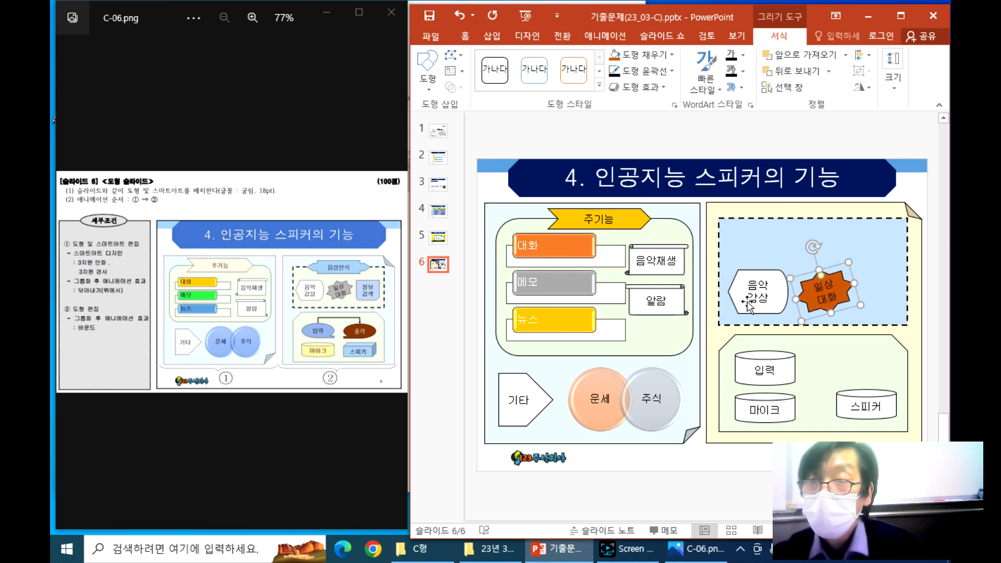
- Change the "입력" cylinder to the flowchart Sequential Access Storage shape
click(781, 377)
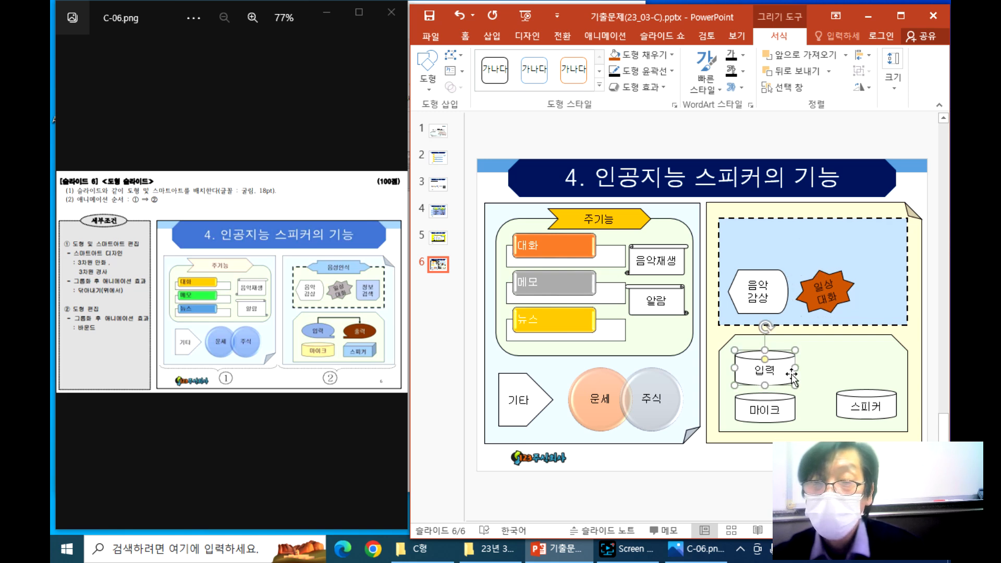
click(452, 55)
mouse_move(486, 67)
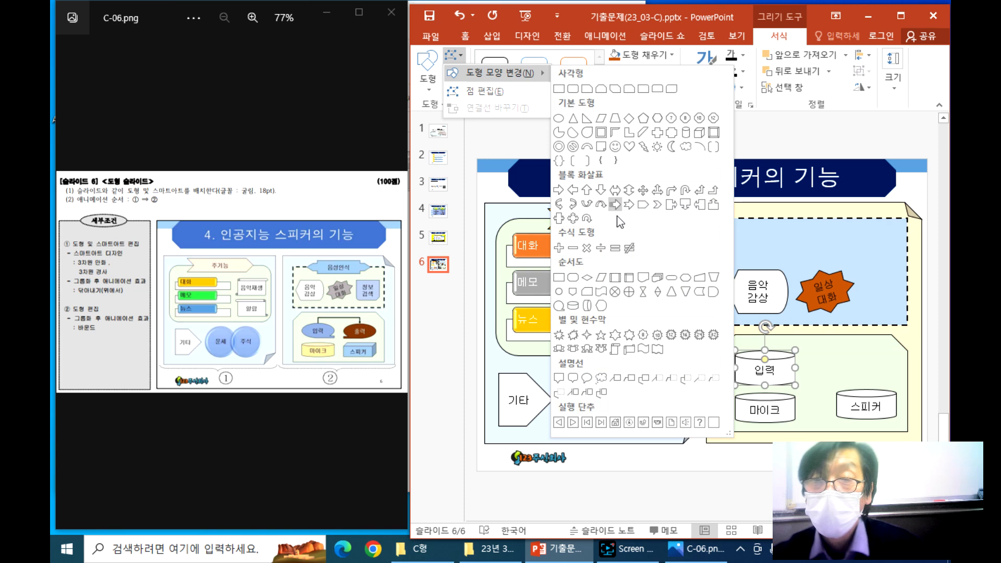
click(564, 308)
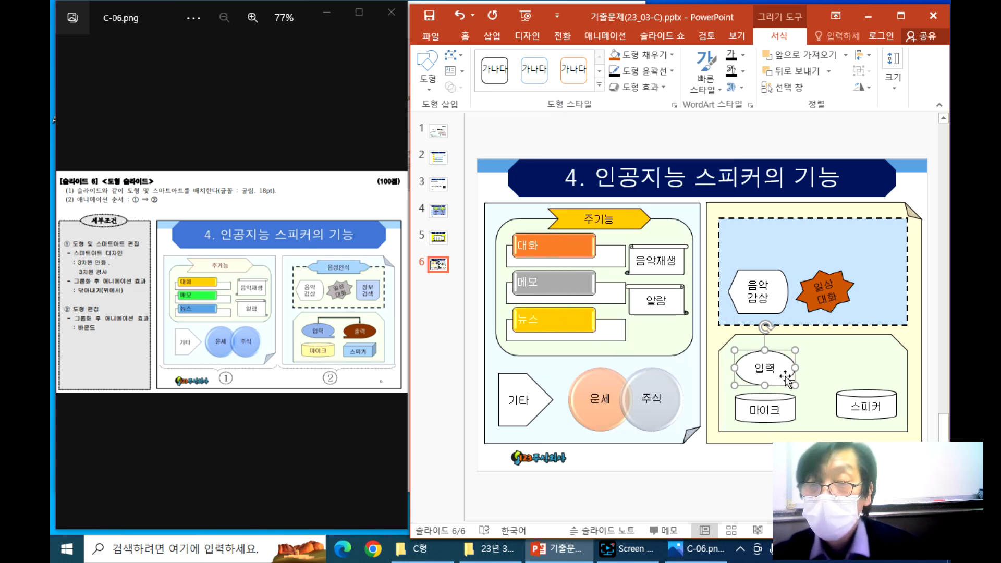
- Duplicate the "입력" shape to its right and change the copy's text to "출력"
drag(780, 373, 870, 376)
click(855, 368)
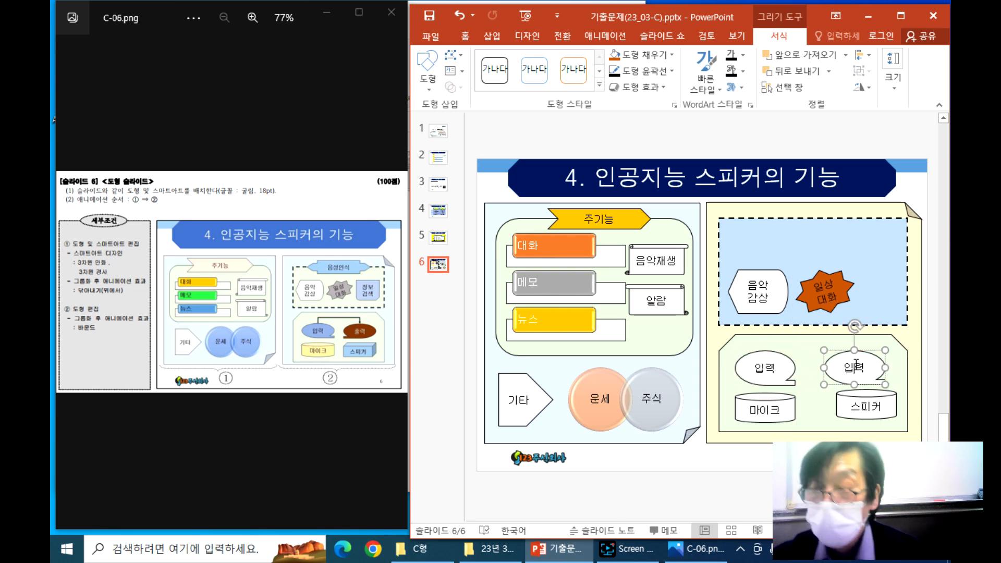
key(BackSpace)
text(ㅊㅜㄹ)
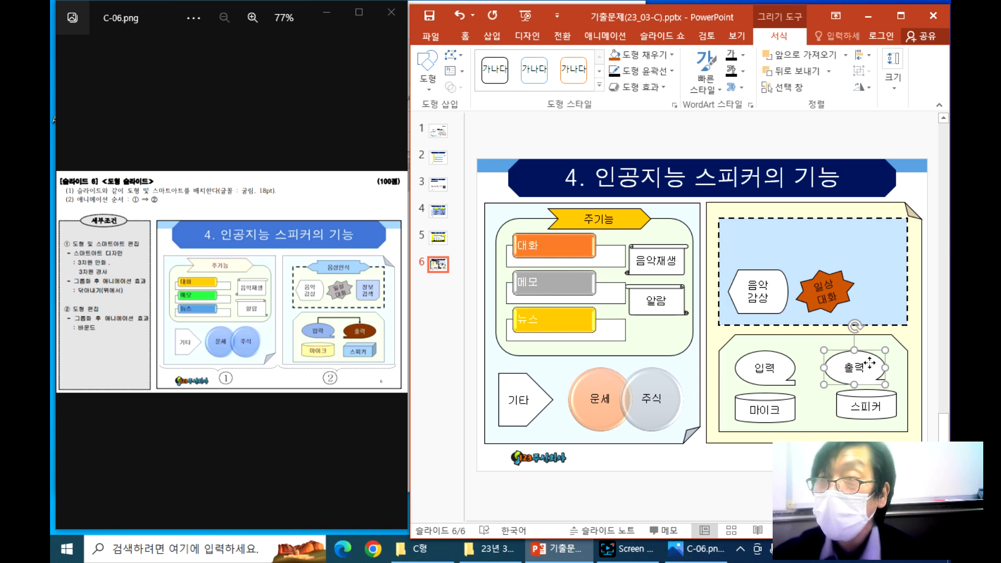
- Flip the "출력" shape horizontally and align it directly above the "스피커" cylinder
click(868, 89)
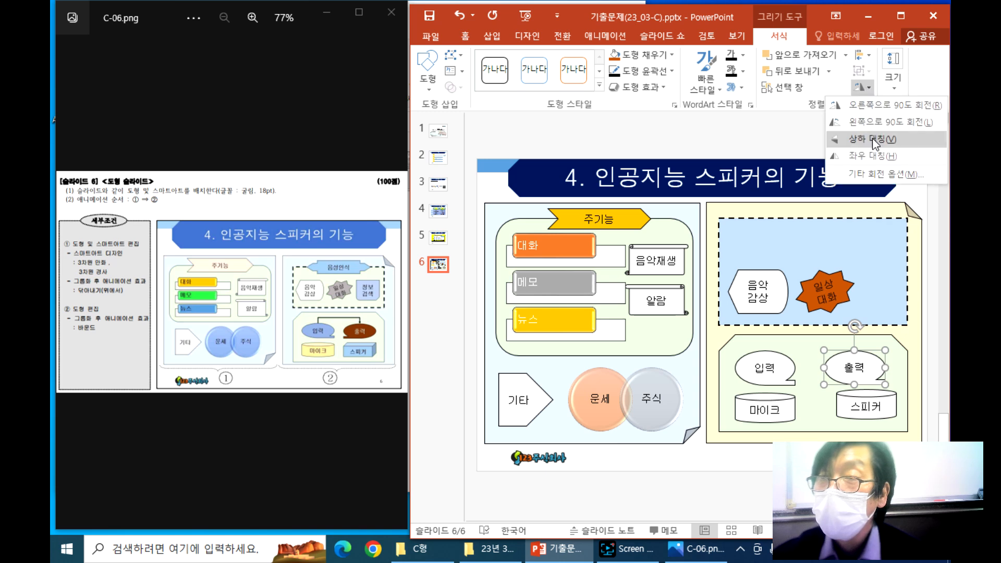
click(872, 156)
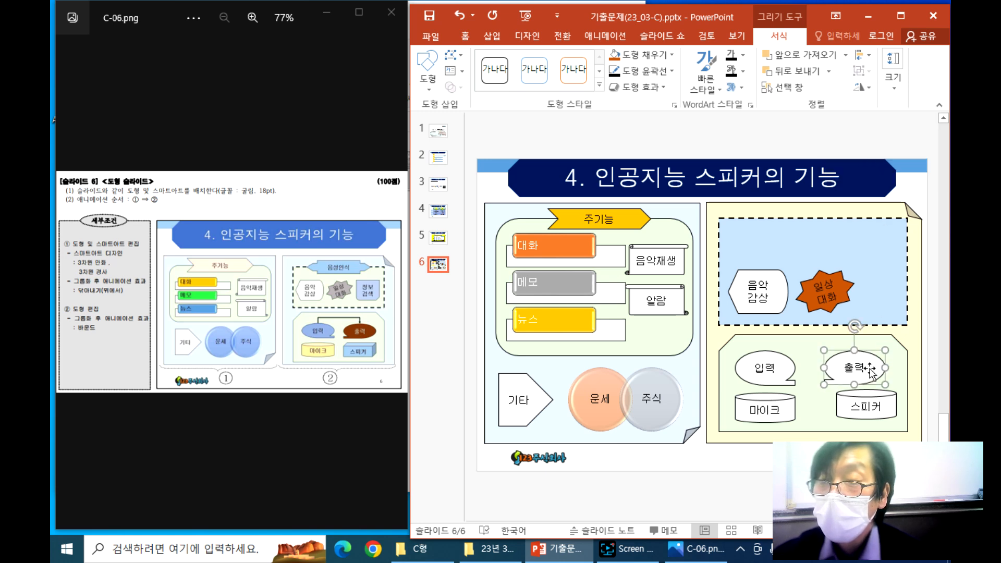
drag(871, 369, 885, 369)
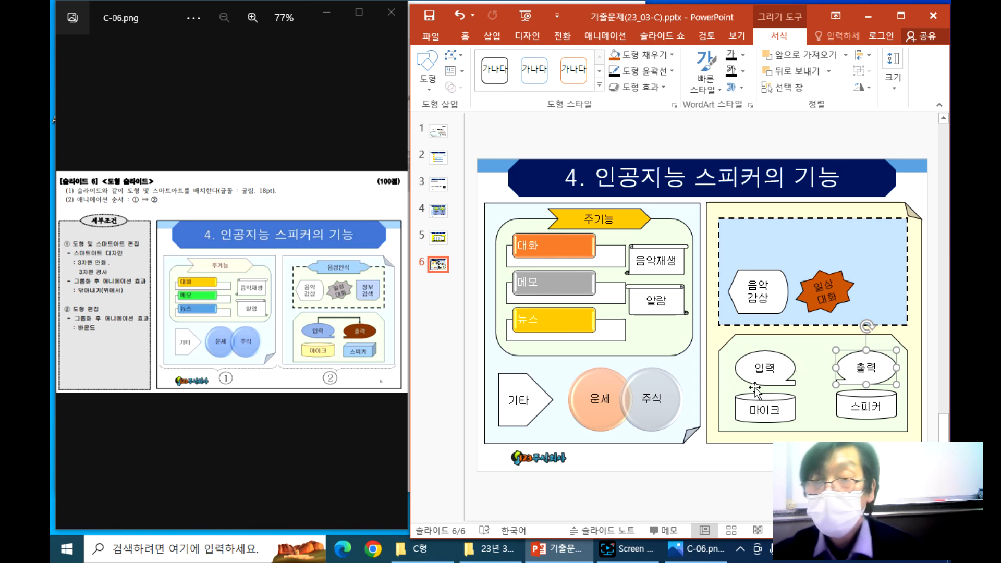
- Fill both the "출력" and "입력" shapes with the same light gold theme color
click(671, 52)
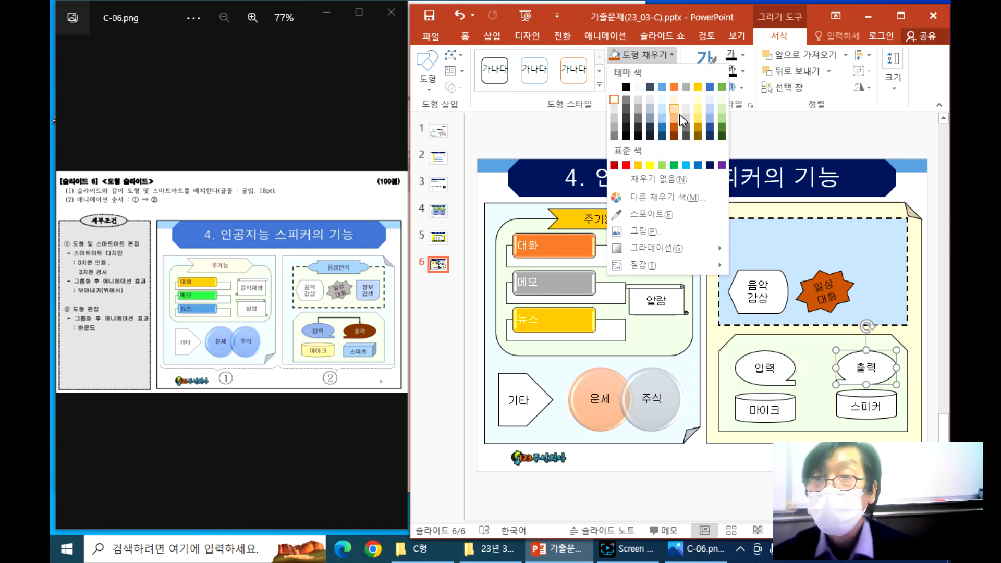
click(699, 125)
key(Tab)
click(617, 56)
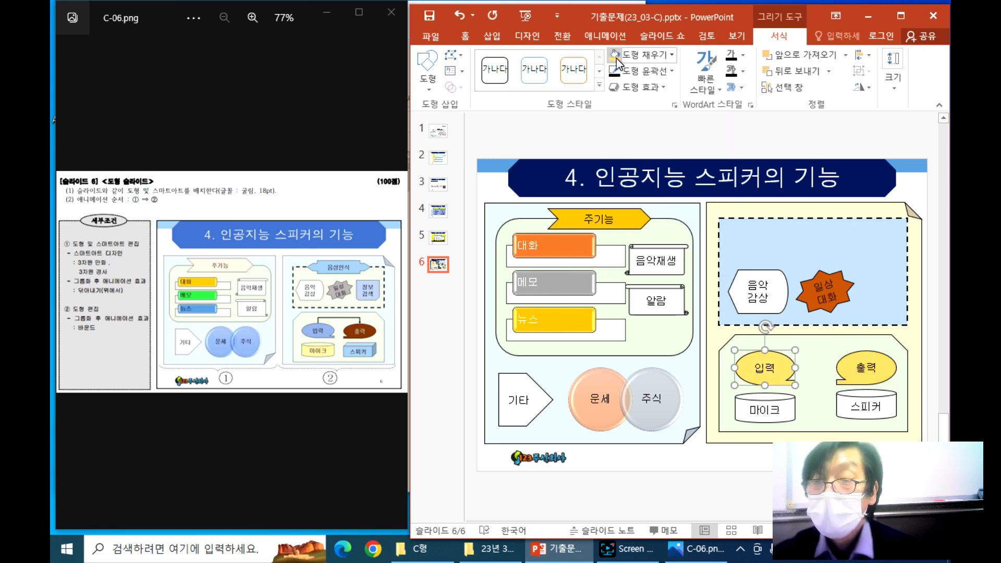
- Change the "스피커" cylinder to a cube
click(765, 419)
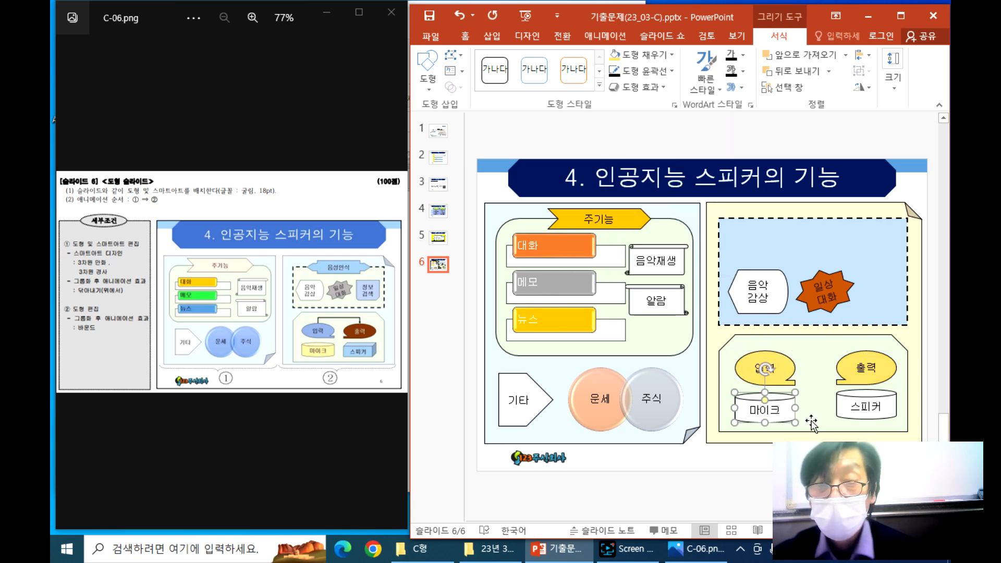
click(879, 420)
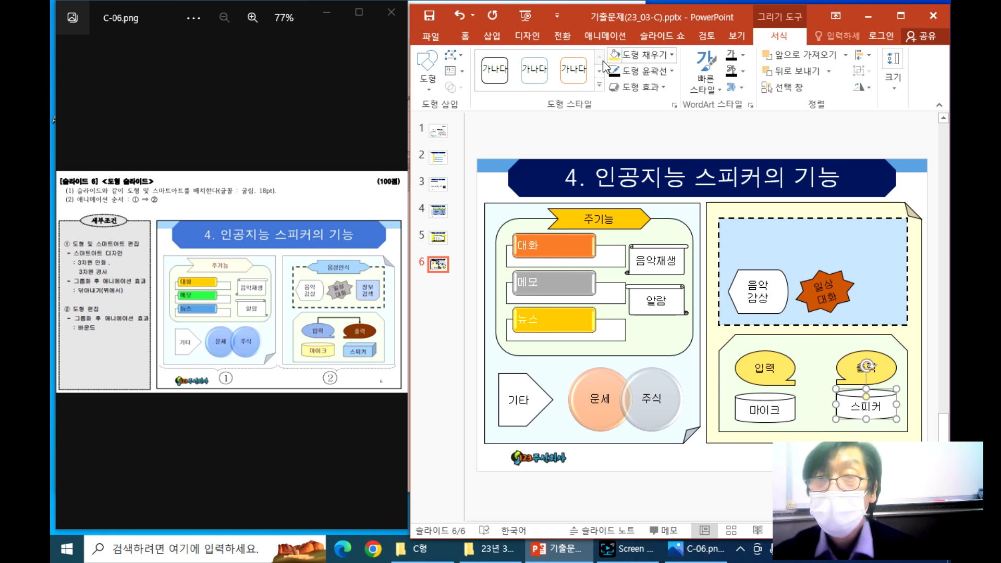
click(453, 54)
mouse_move(501, 73)
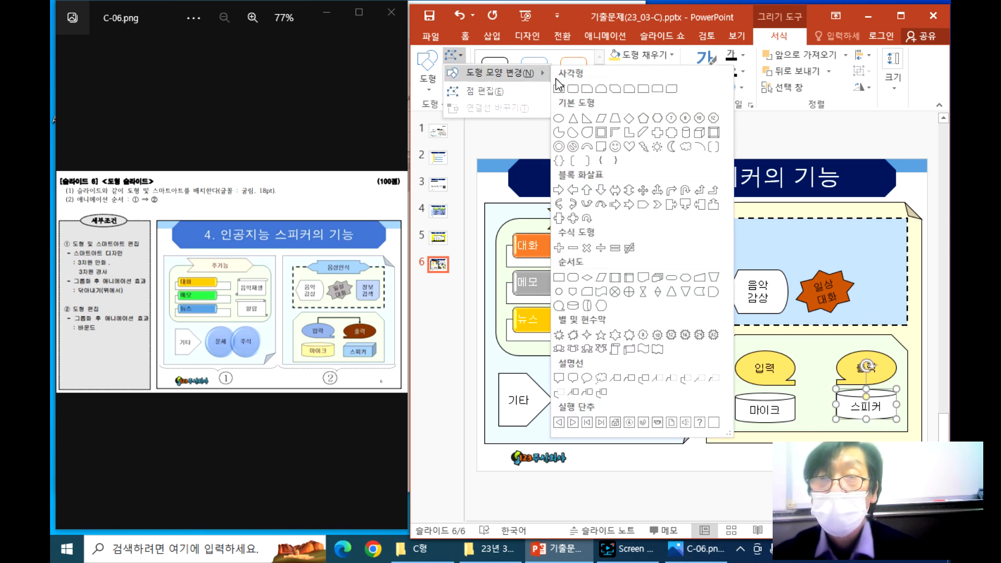
click(699, 132)
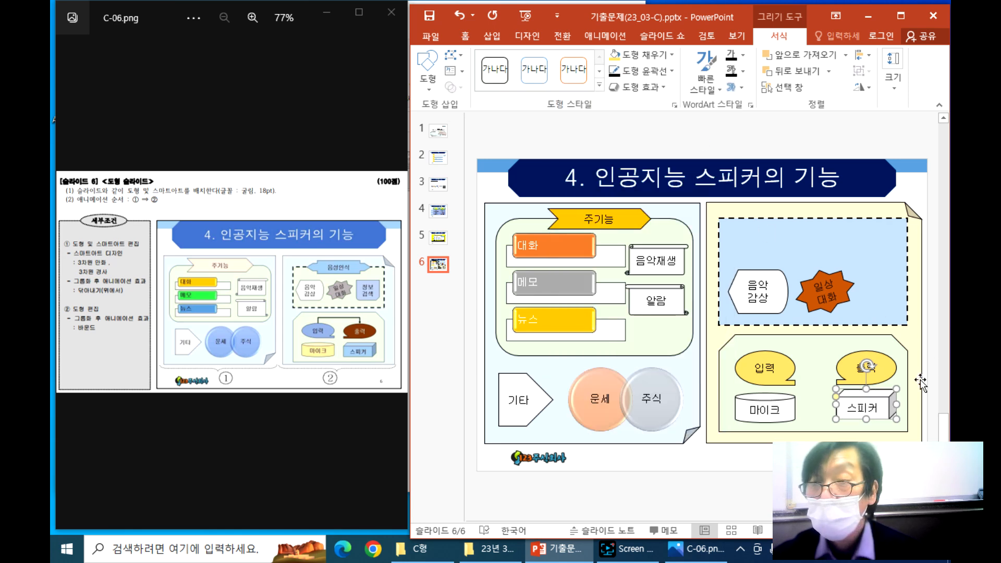
- Fill the "스피커" cube and the "마이크" cylinder with the same blue theme color
click(671, 55)
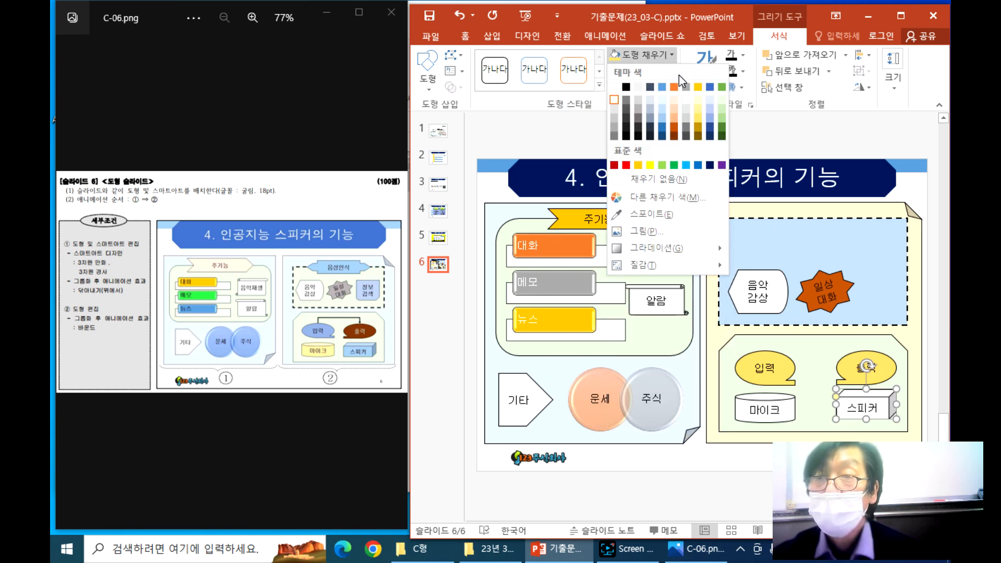
click(663, 123)
click(786, 407)
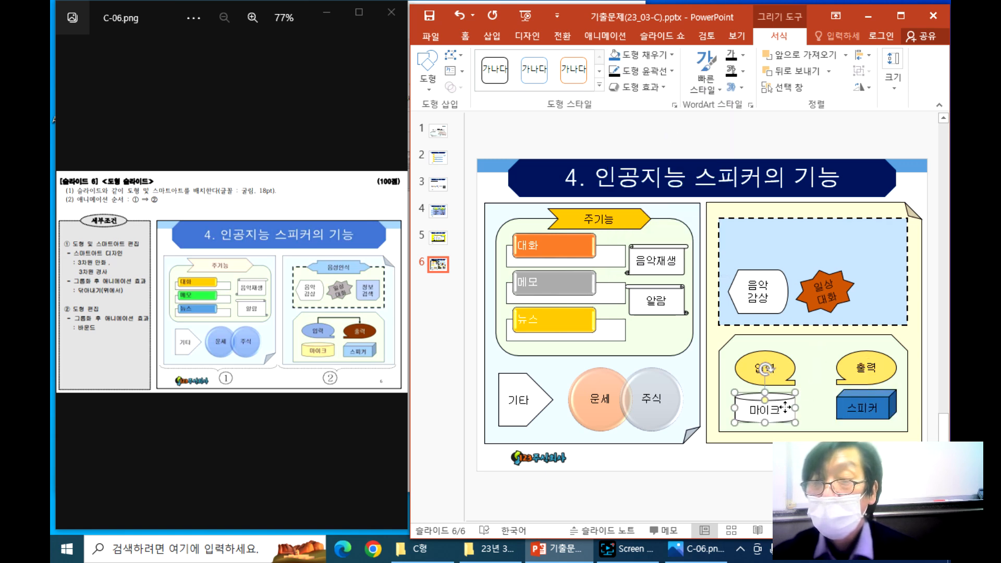
click(615, 55)
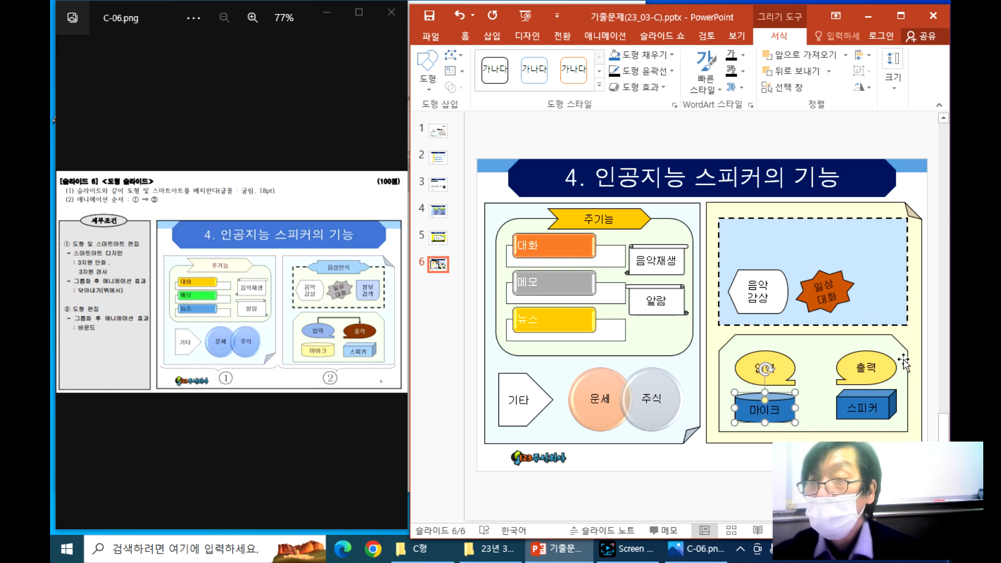
click(932, 353)
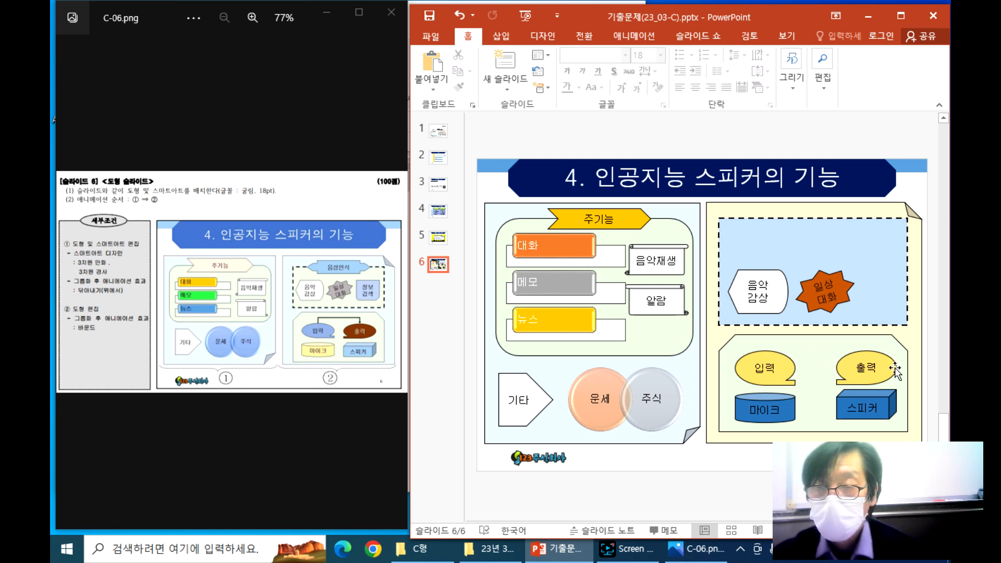
- Draw an elbow arrow connector from the top of the "입력" shape to the top of the "출력" shape
click(501, 42)
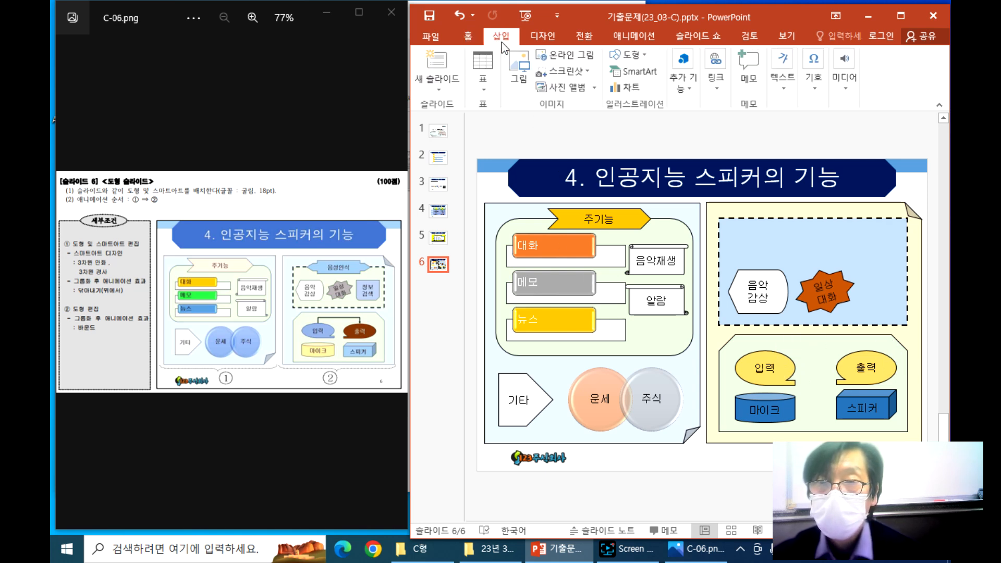
click(643, 55)
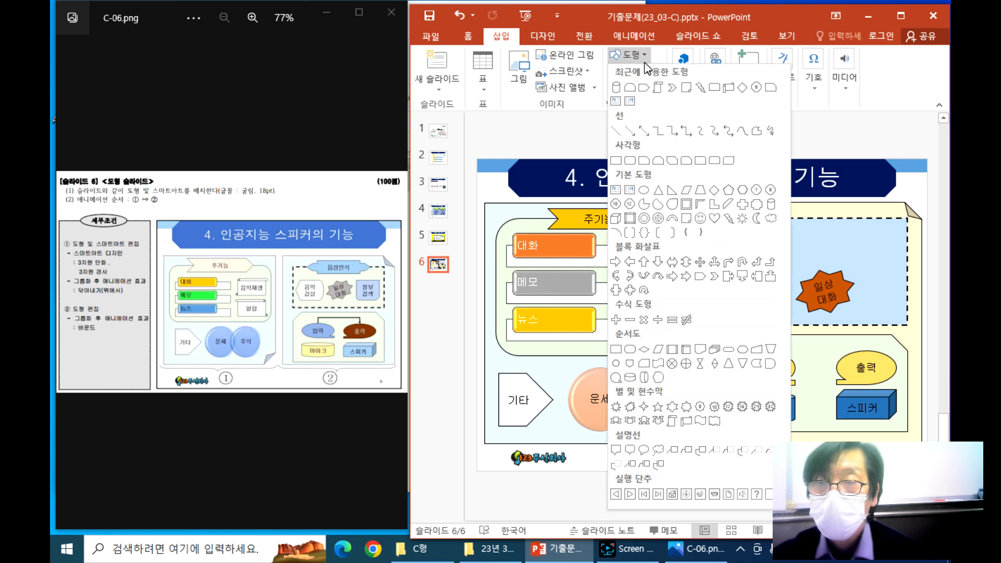
click(672, 136)
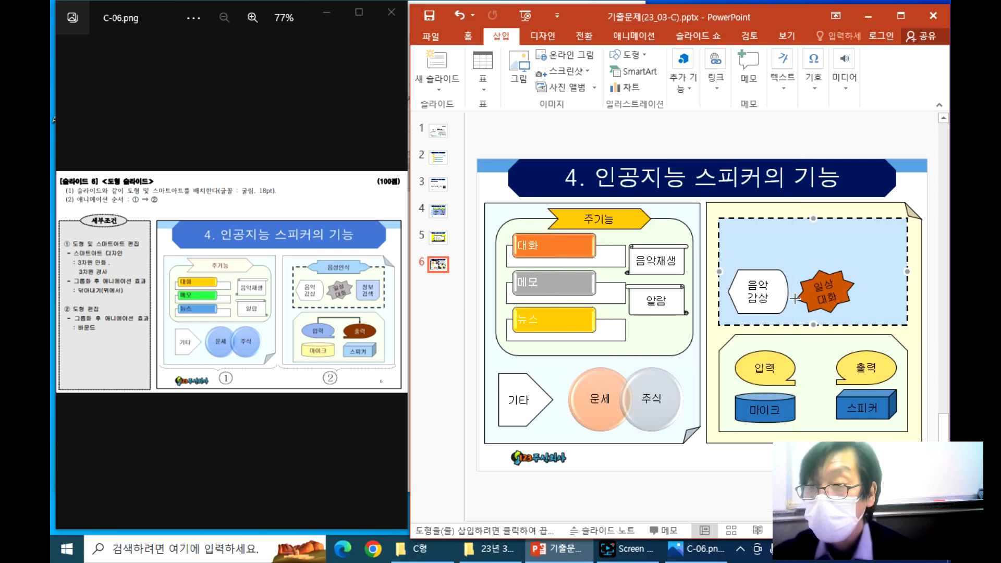
mouse_move(789, 341)
mouse_down()
mouse_move(836, 350)
mouse_move(787, 340)
mouse_move(772, 365)
mouse_move(765, 351)
mouse_up()
drag(835, 350, 866, 350)
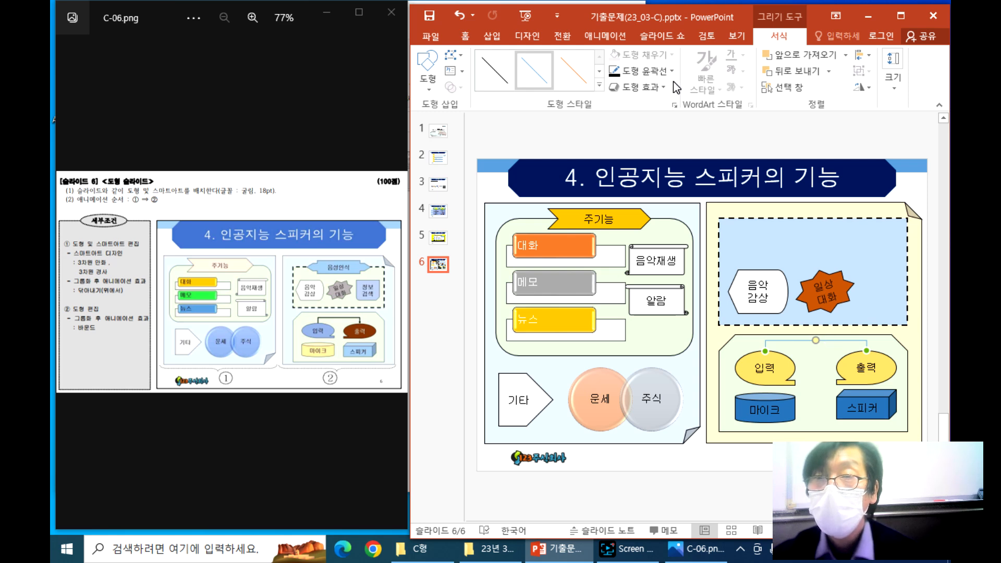
- Set the elbow connector's outline to black with a 1½ pt weight
click(668, 69)
click(626, 104)
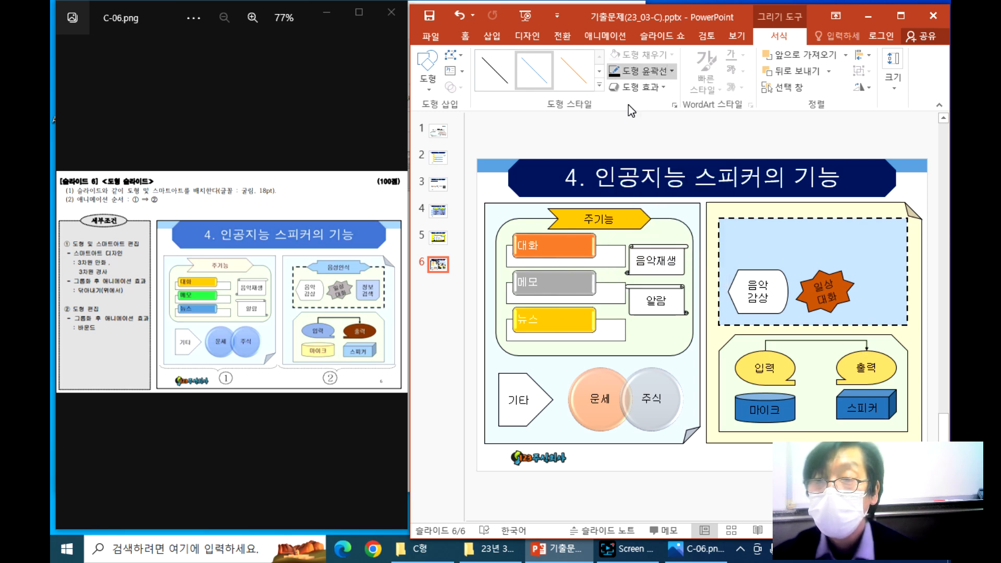
click(672, 75)
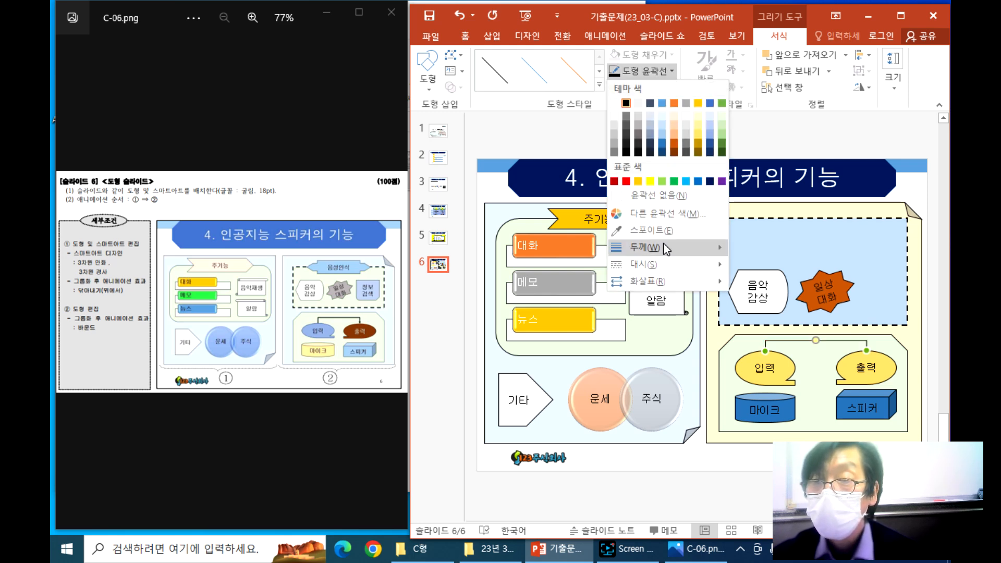
mouse_move(663, 243)
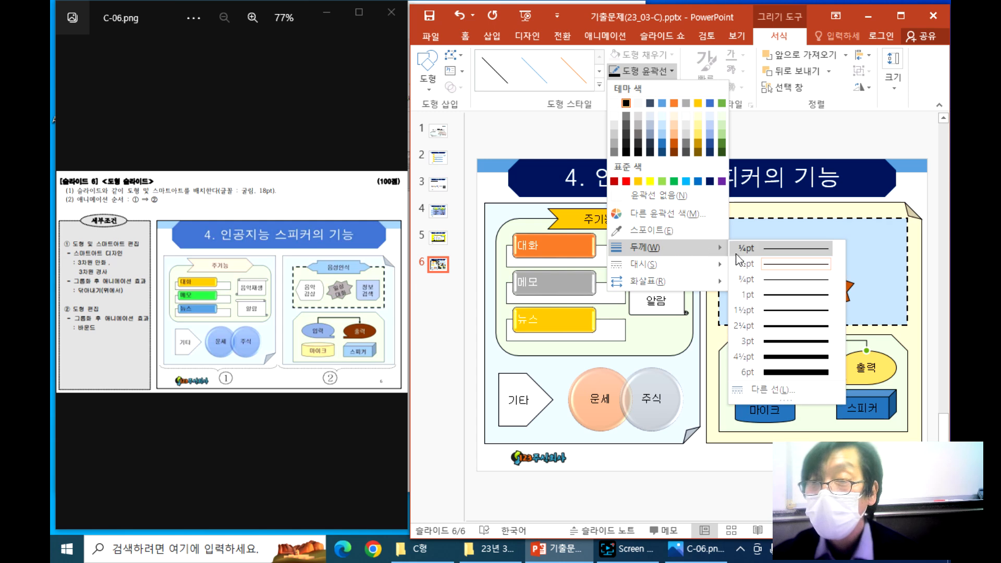
click(781, 311)
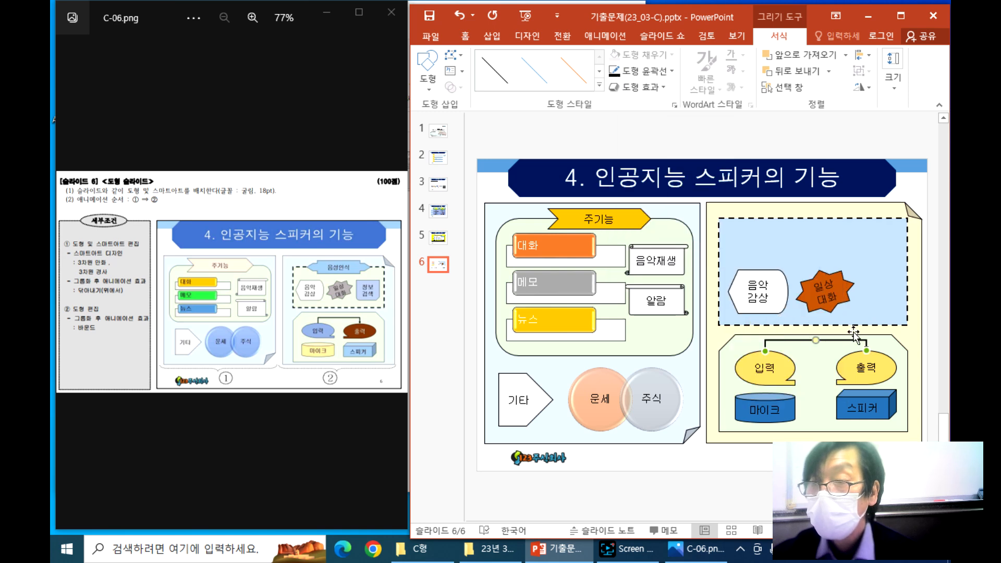
click(937, 334)
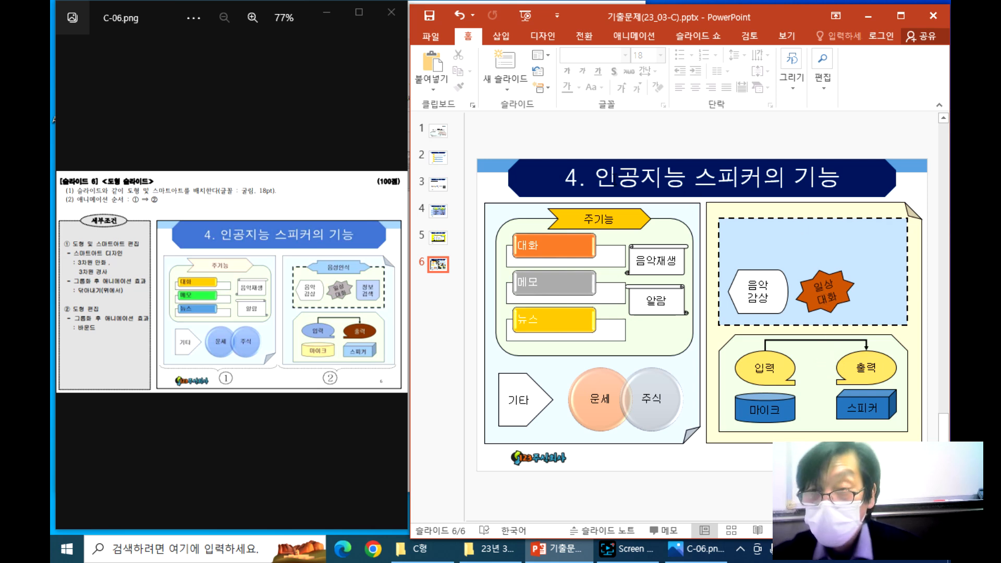
- Draw a rectangle with one snipped and one rounded corner to the right of the "일상 대화" star
click(503, 40)
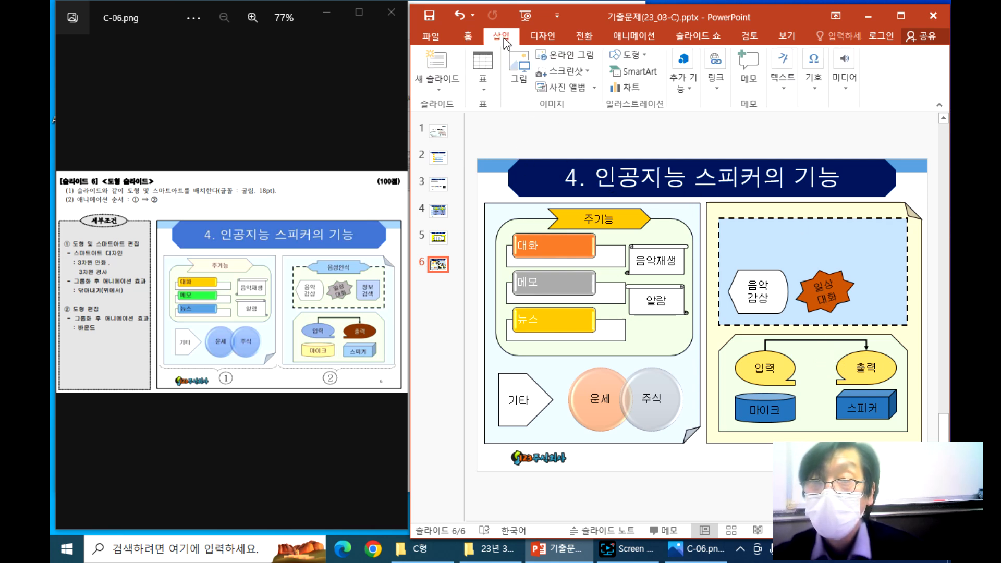
click(639, 58)
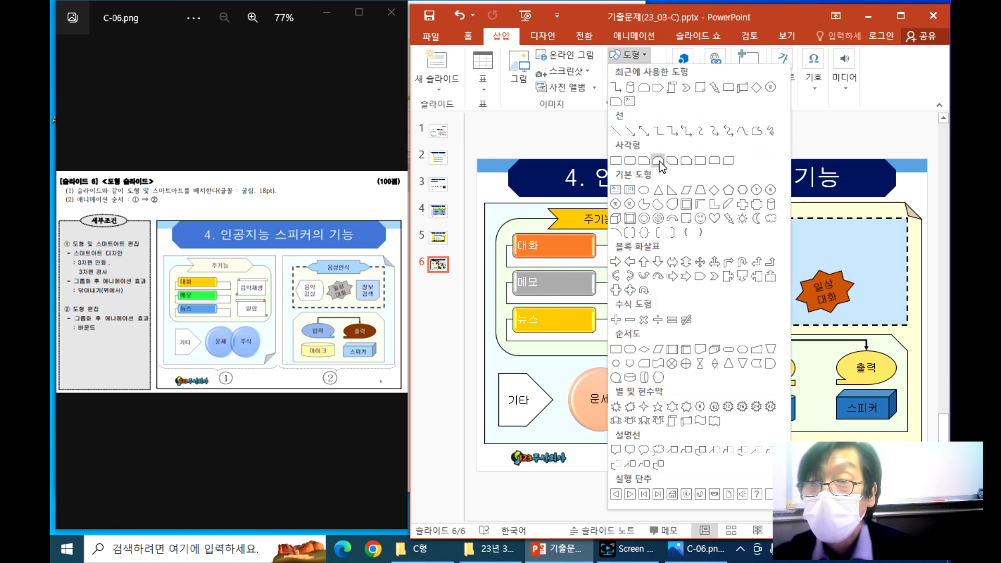
click(686, 160)
mouse_move(860, 272)
mouse_down()
mouse_move(912, 324)
mouse_move(897, 315)
mouse_up()
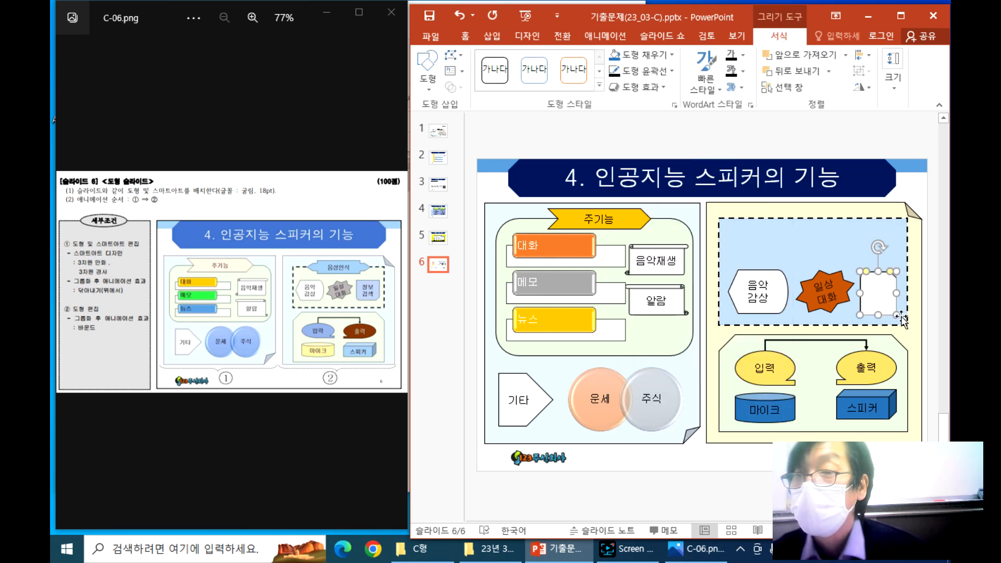
- Flip the new snipped-and-rounded rectangle vertically and fill it with the standard light blue
click(864, 86)
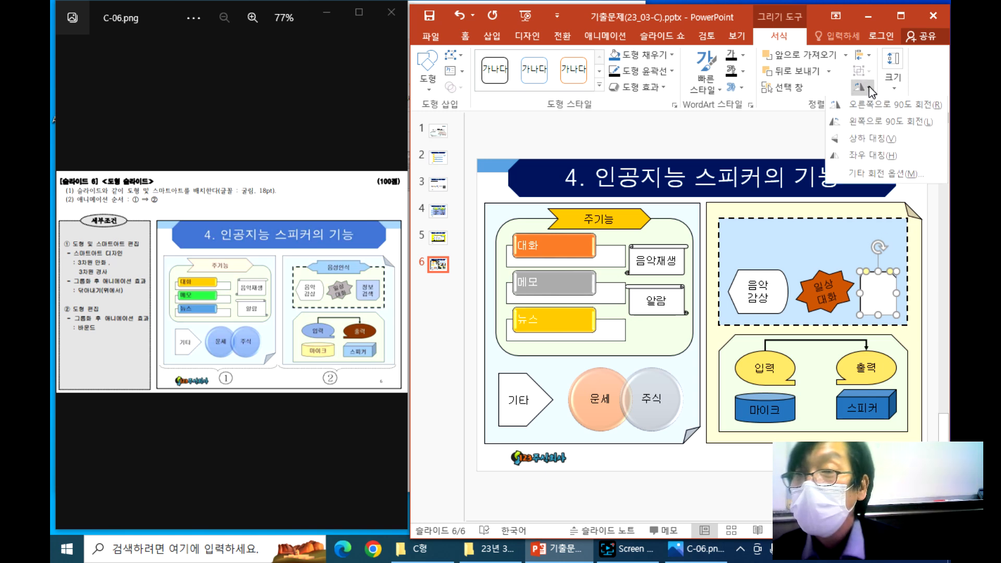
click(874, 143)
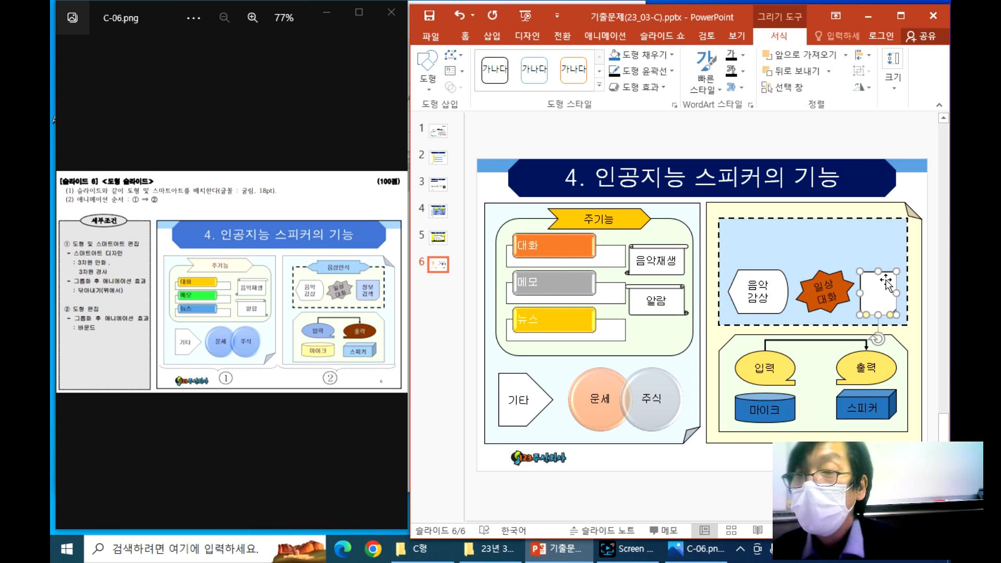
click(670, 55)
click(684, 165)
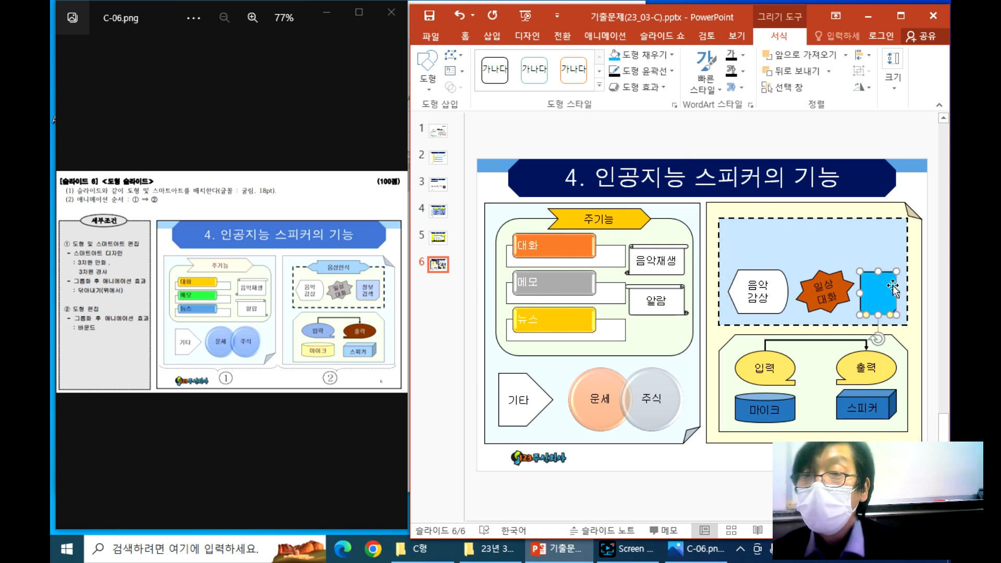
- Narrow the "음악 감상" shape, shift the "일상 대화" star left and widen the light blue rectangle so the three are evenly spaced
mouse_move(782, 305)
mouse_down()
mouse_move(776, 294)
mouse_move(789, 297)
mouse_up()
click(803, 297)
click(862, 290)
mouse_move(857, 291)
mouse_down()
mouse_move(842, 292)
mouse_move(872, 296)
mouse_up()
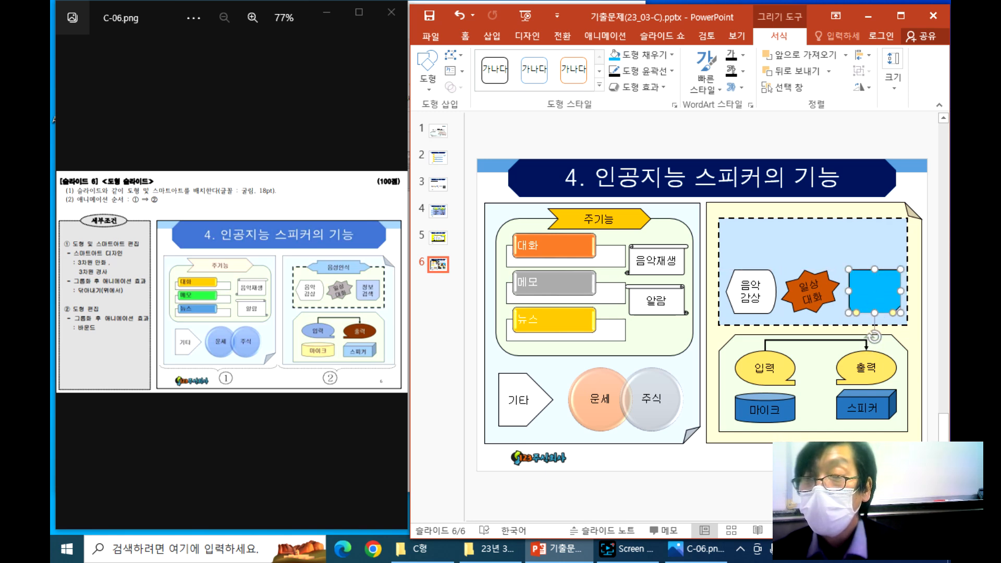
click(724, 453)
- Add a horizontal text box below the two panels near the slide's bottom and enter "정보" in it
click(501, 36)
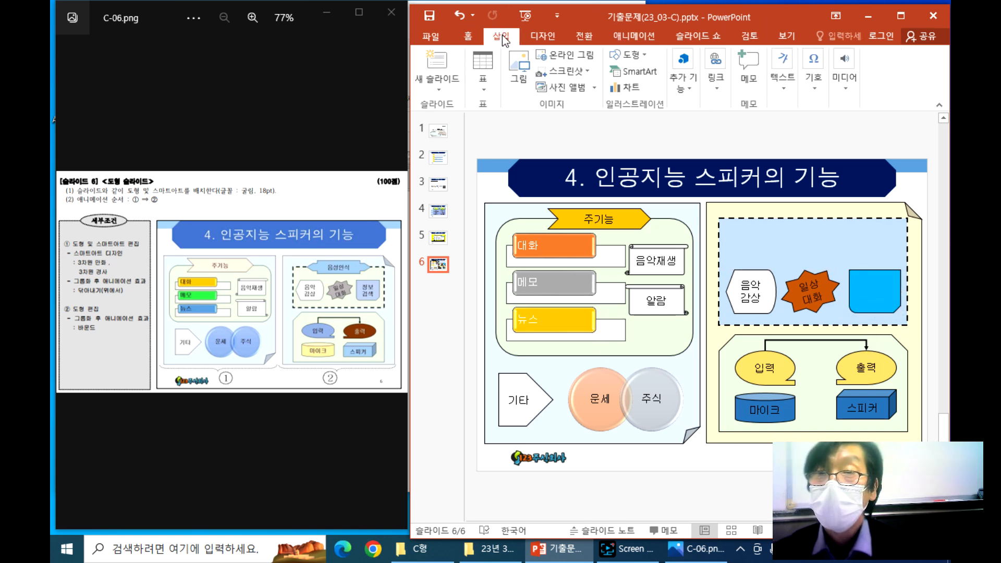
click(781, 81)
click(768, 152)
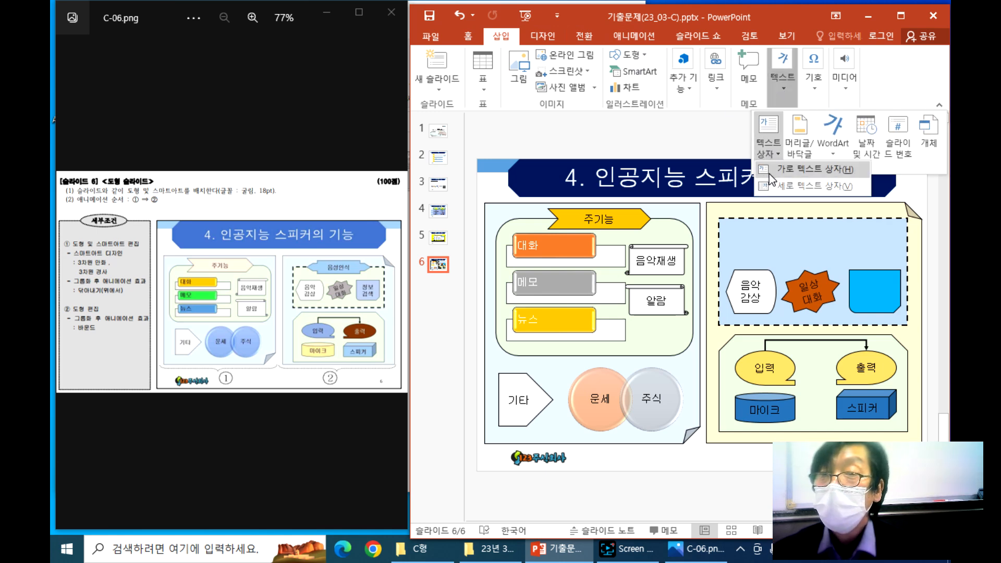
click(794, 174)
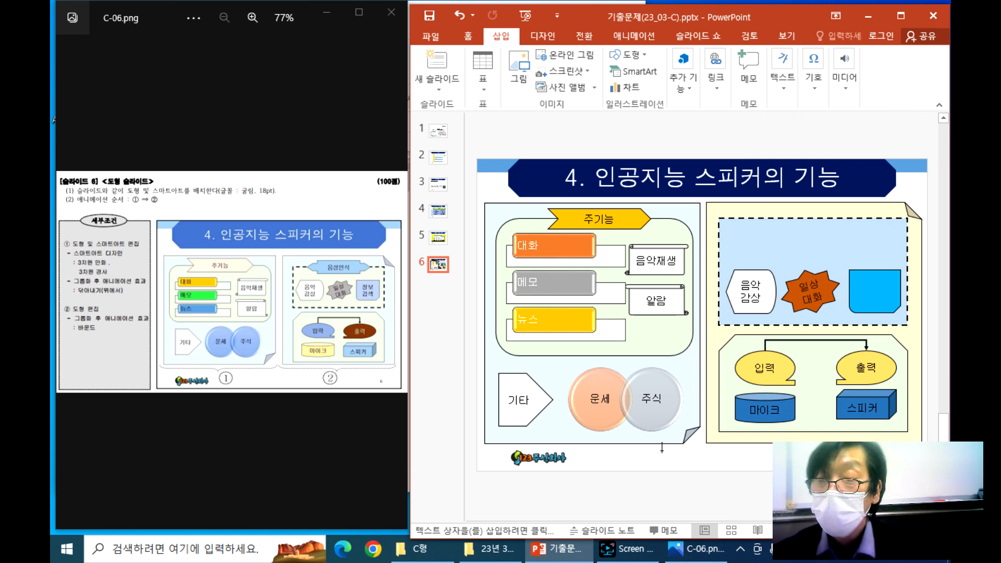
mouse_move(661, 447)
mouse_down()
mouse_move(730, 449)
mouse_move(767, 466)
mouse_up()
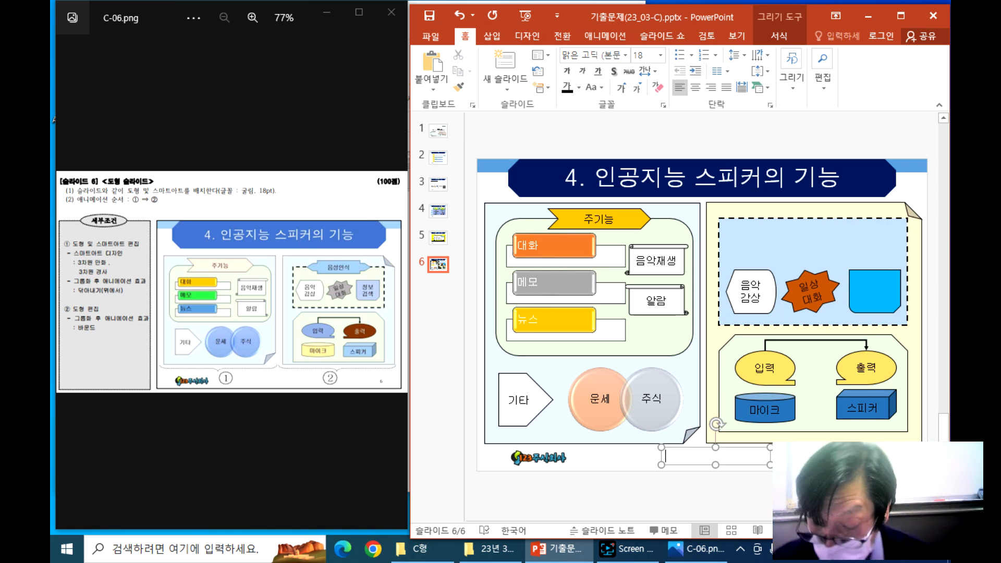
text(정보)
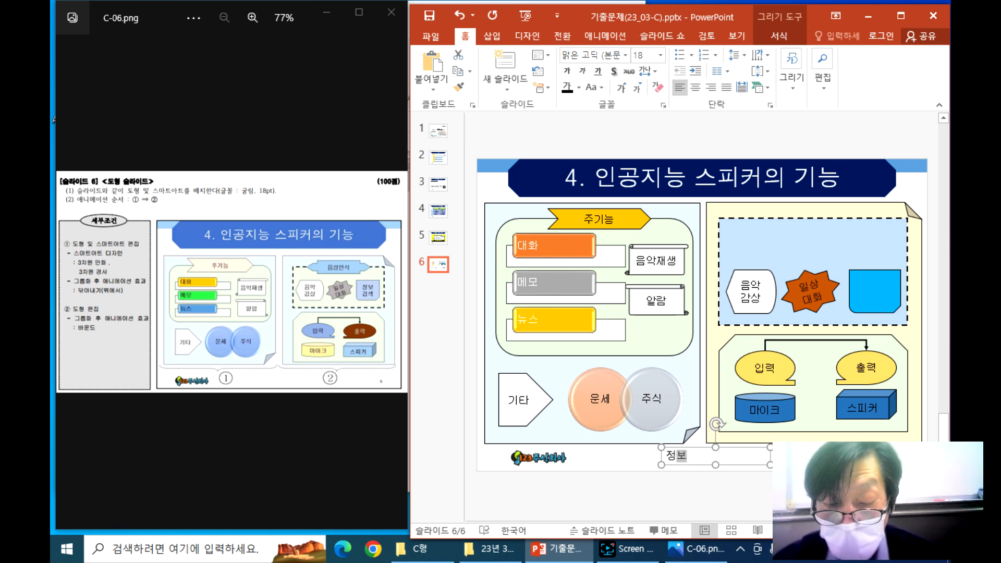